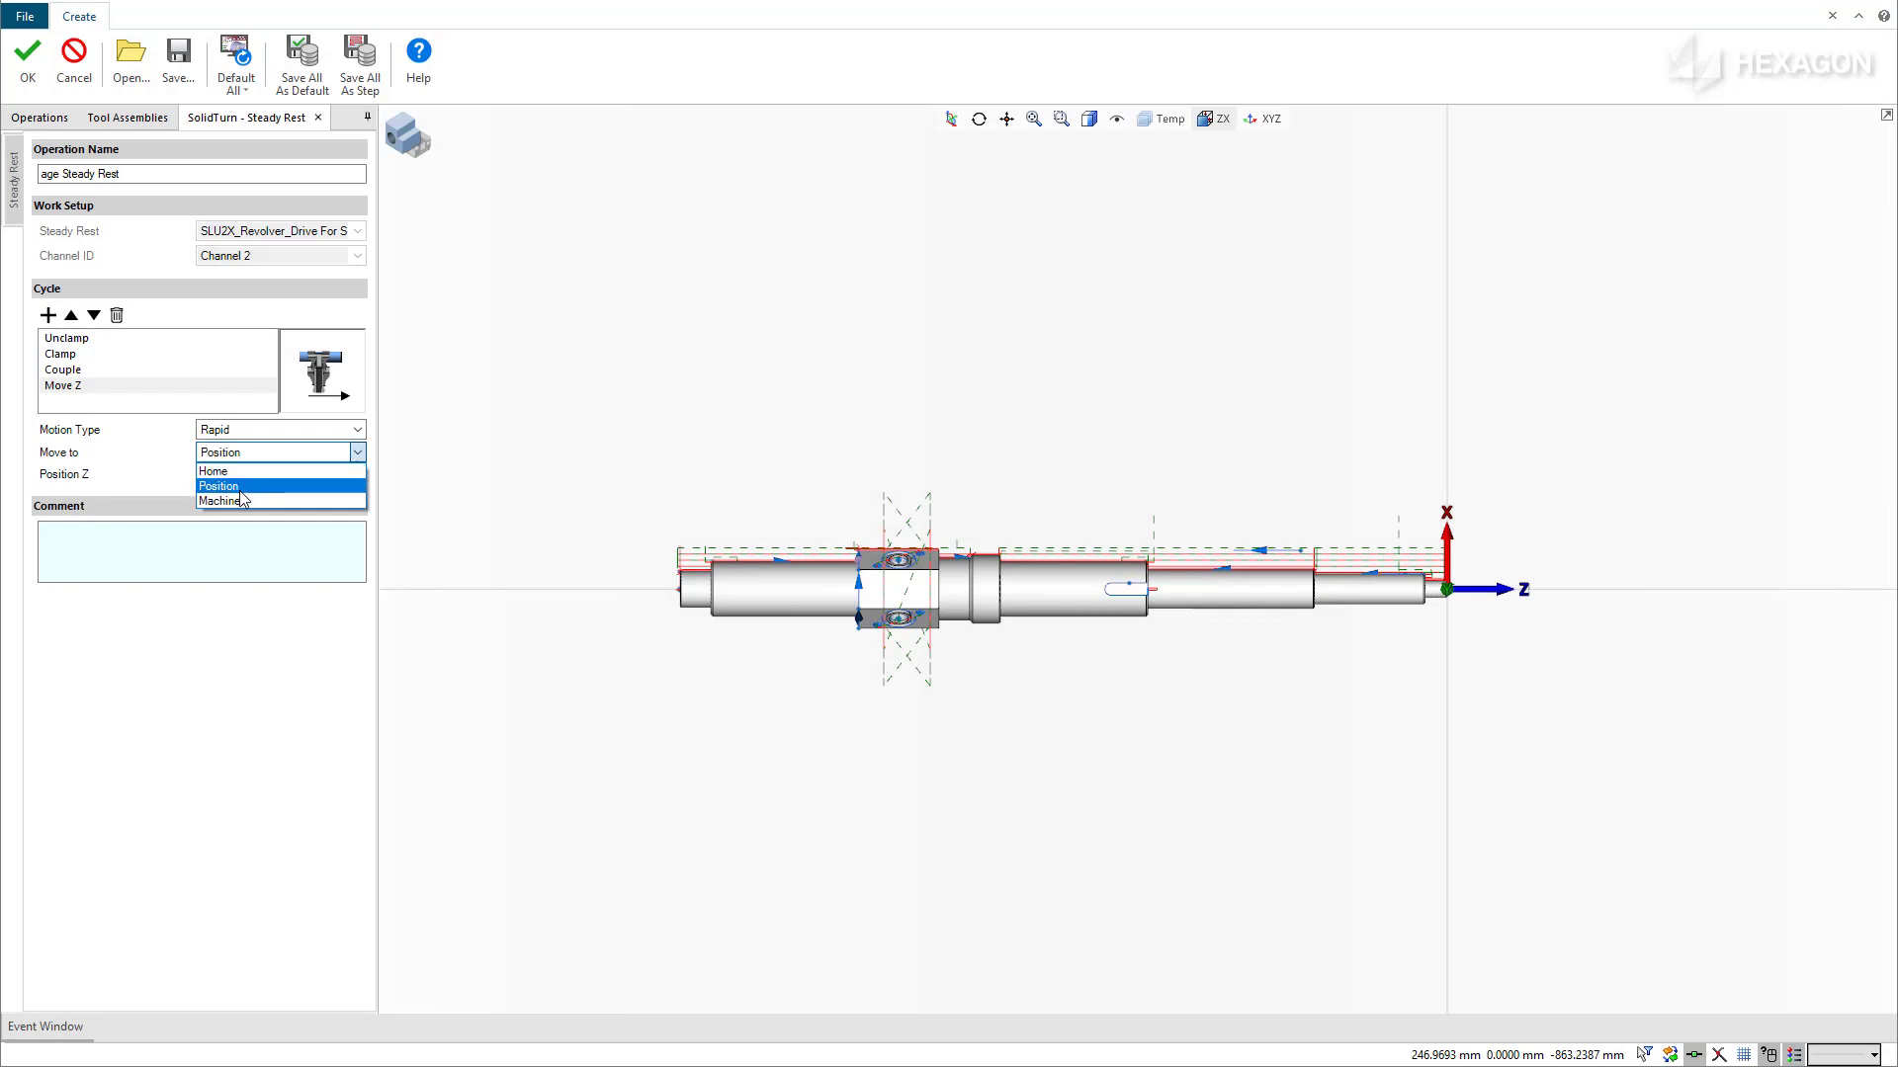
click(158, 479)
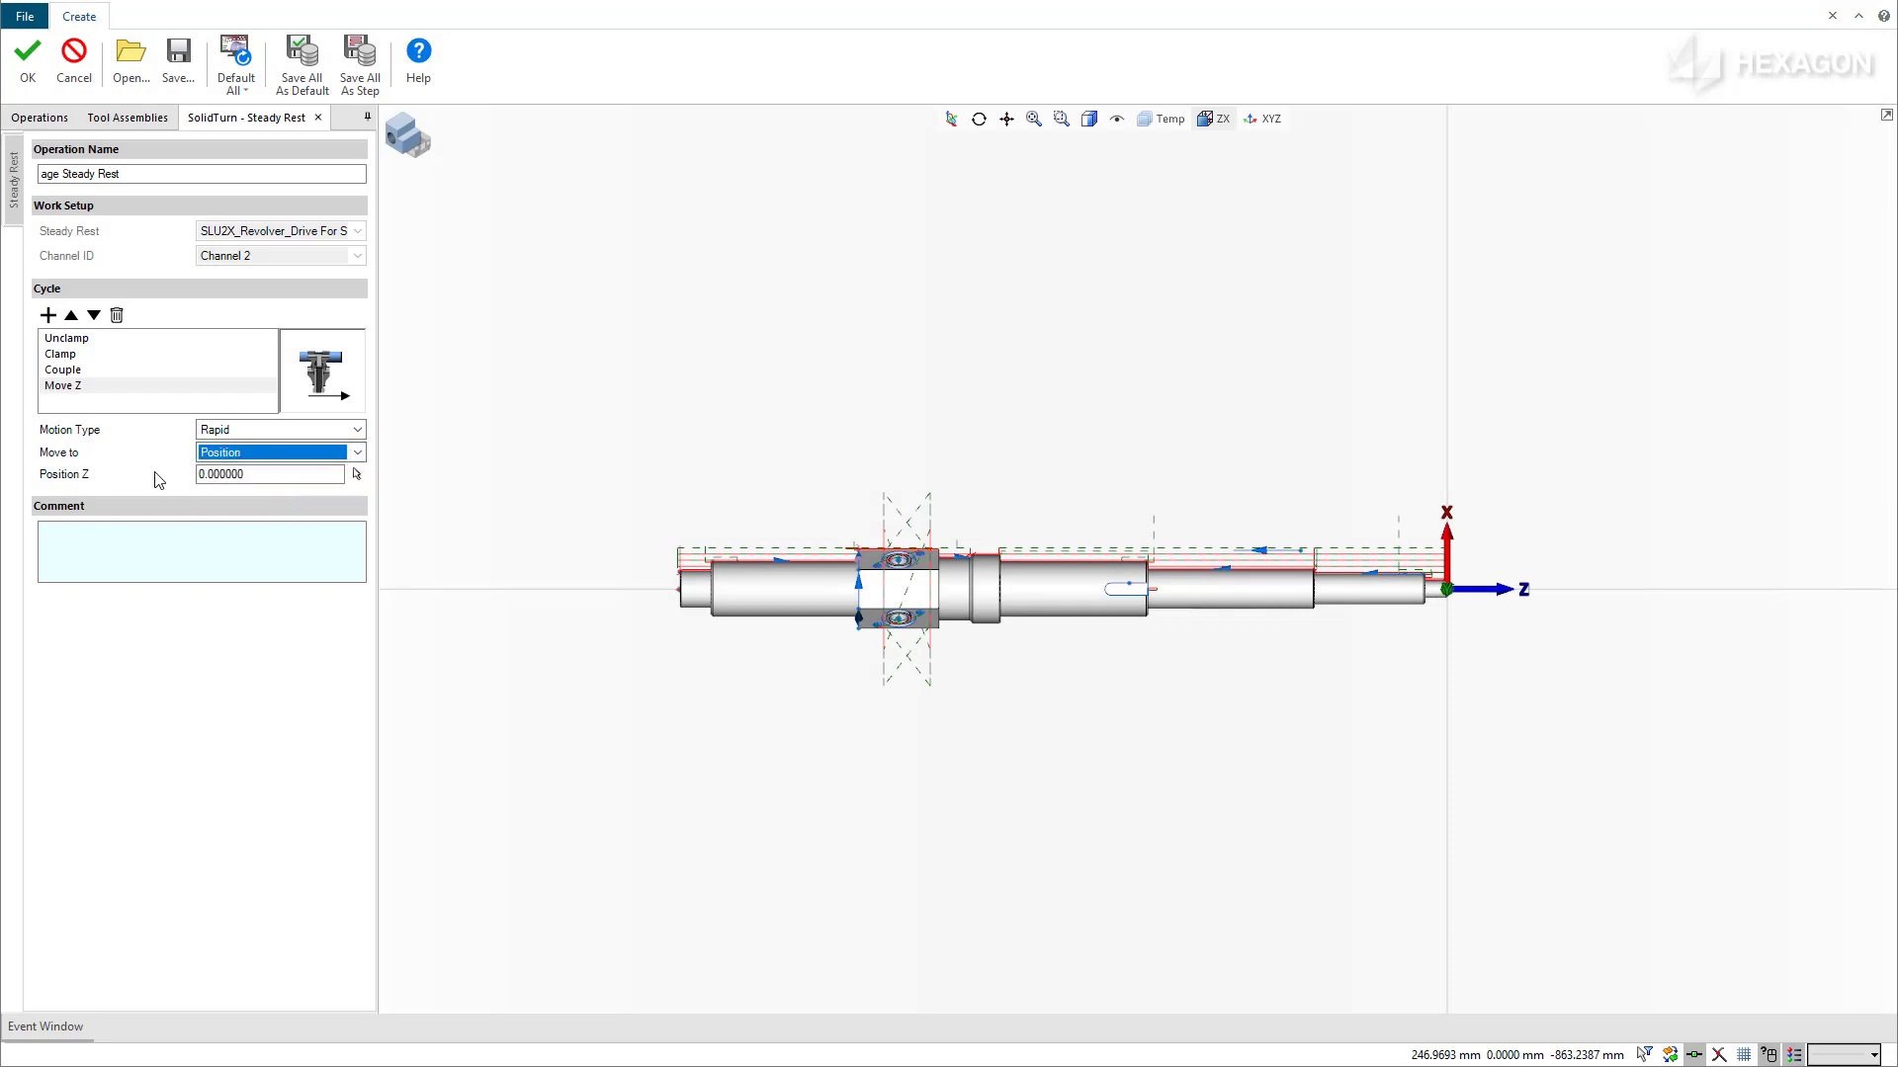
click(48, 315)
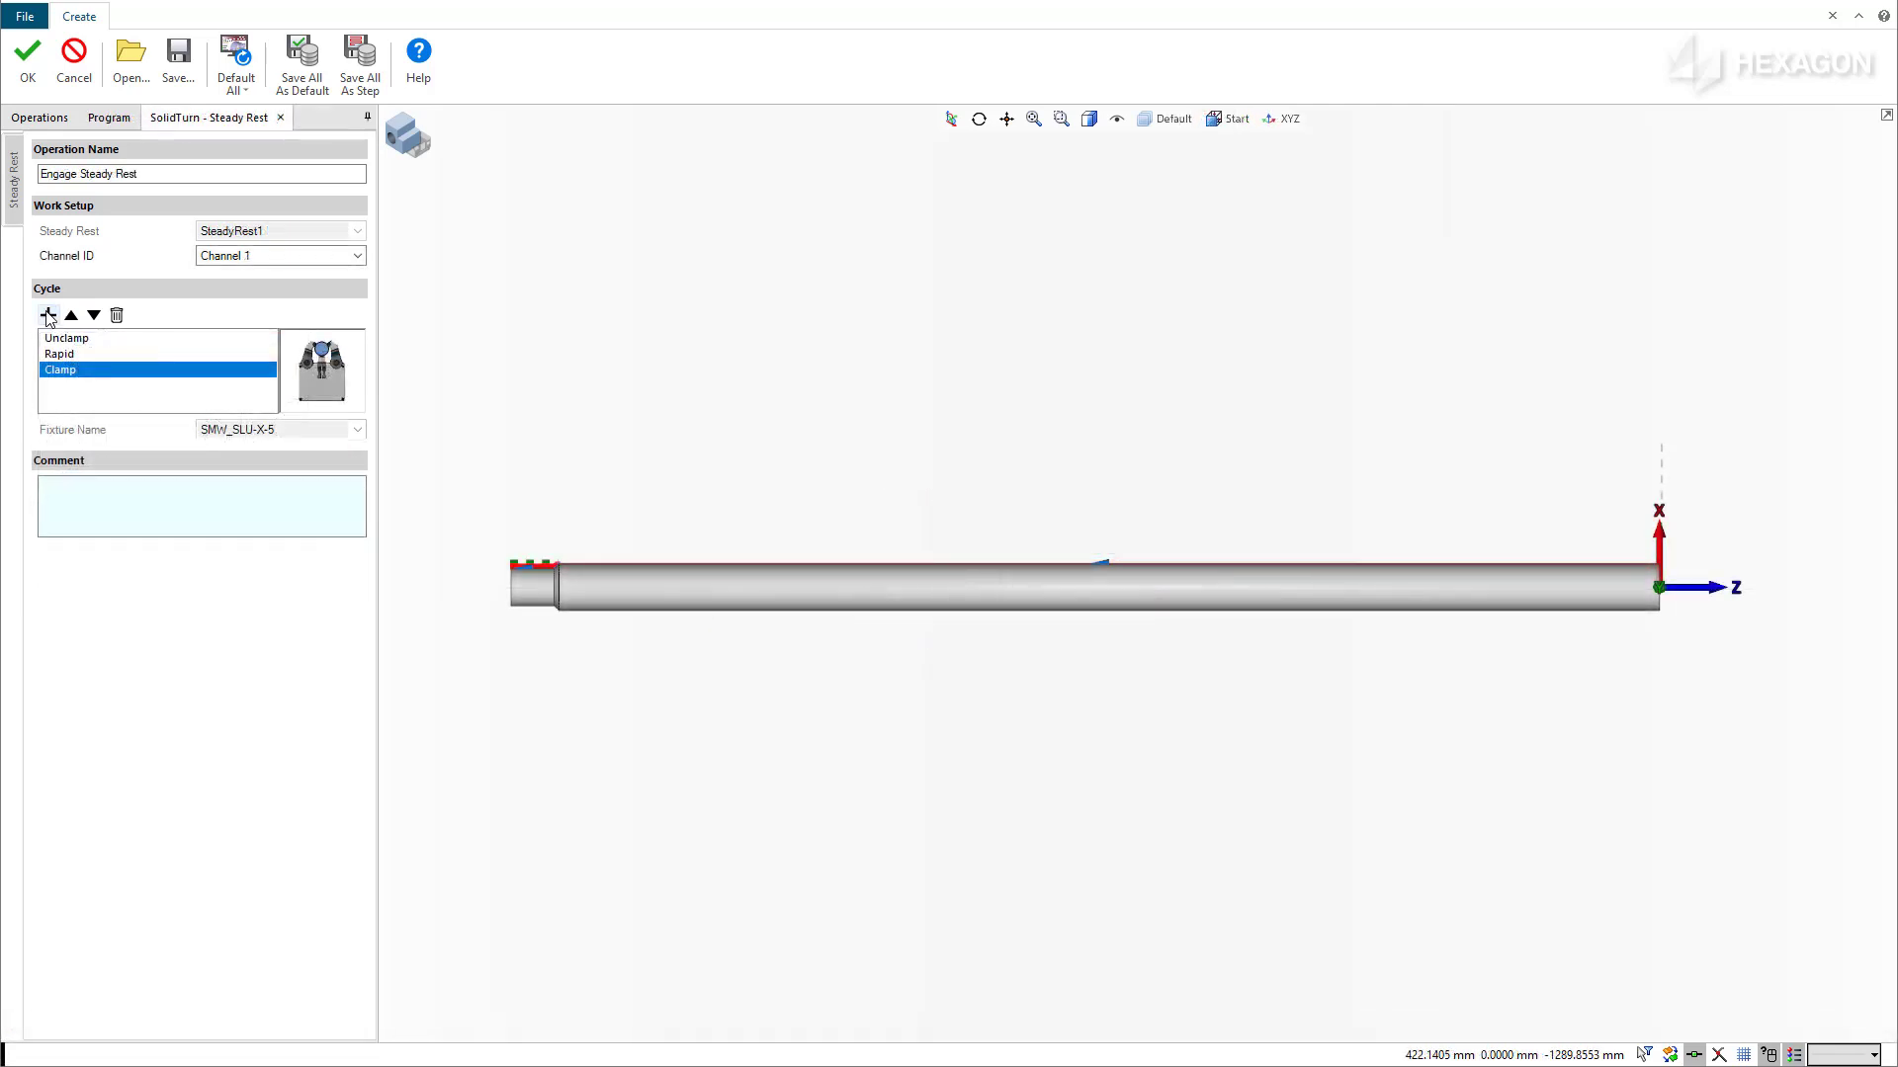
Step: Add a Couple item with coupling axis Z1 to the end of the Engage Steady Rest cycle and accept the operation
click(47, 315)
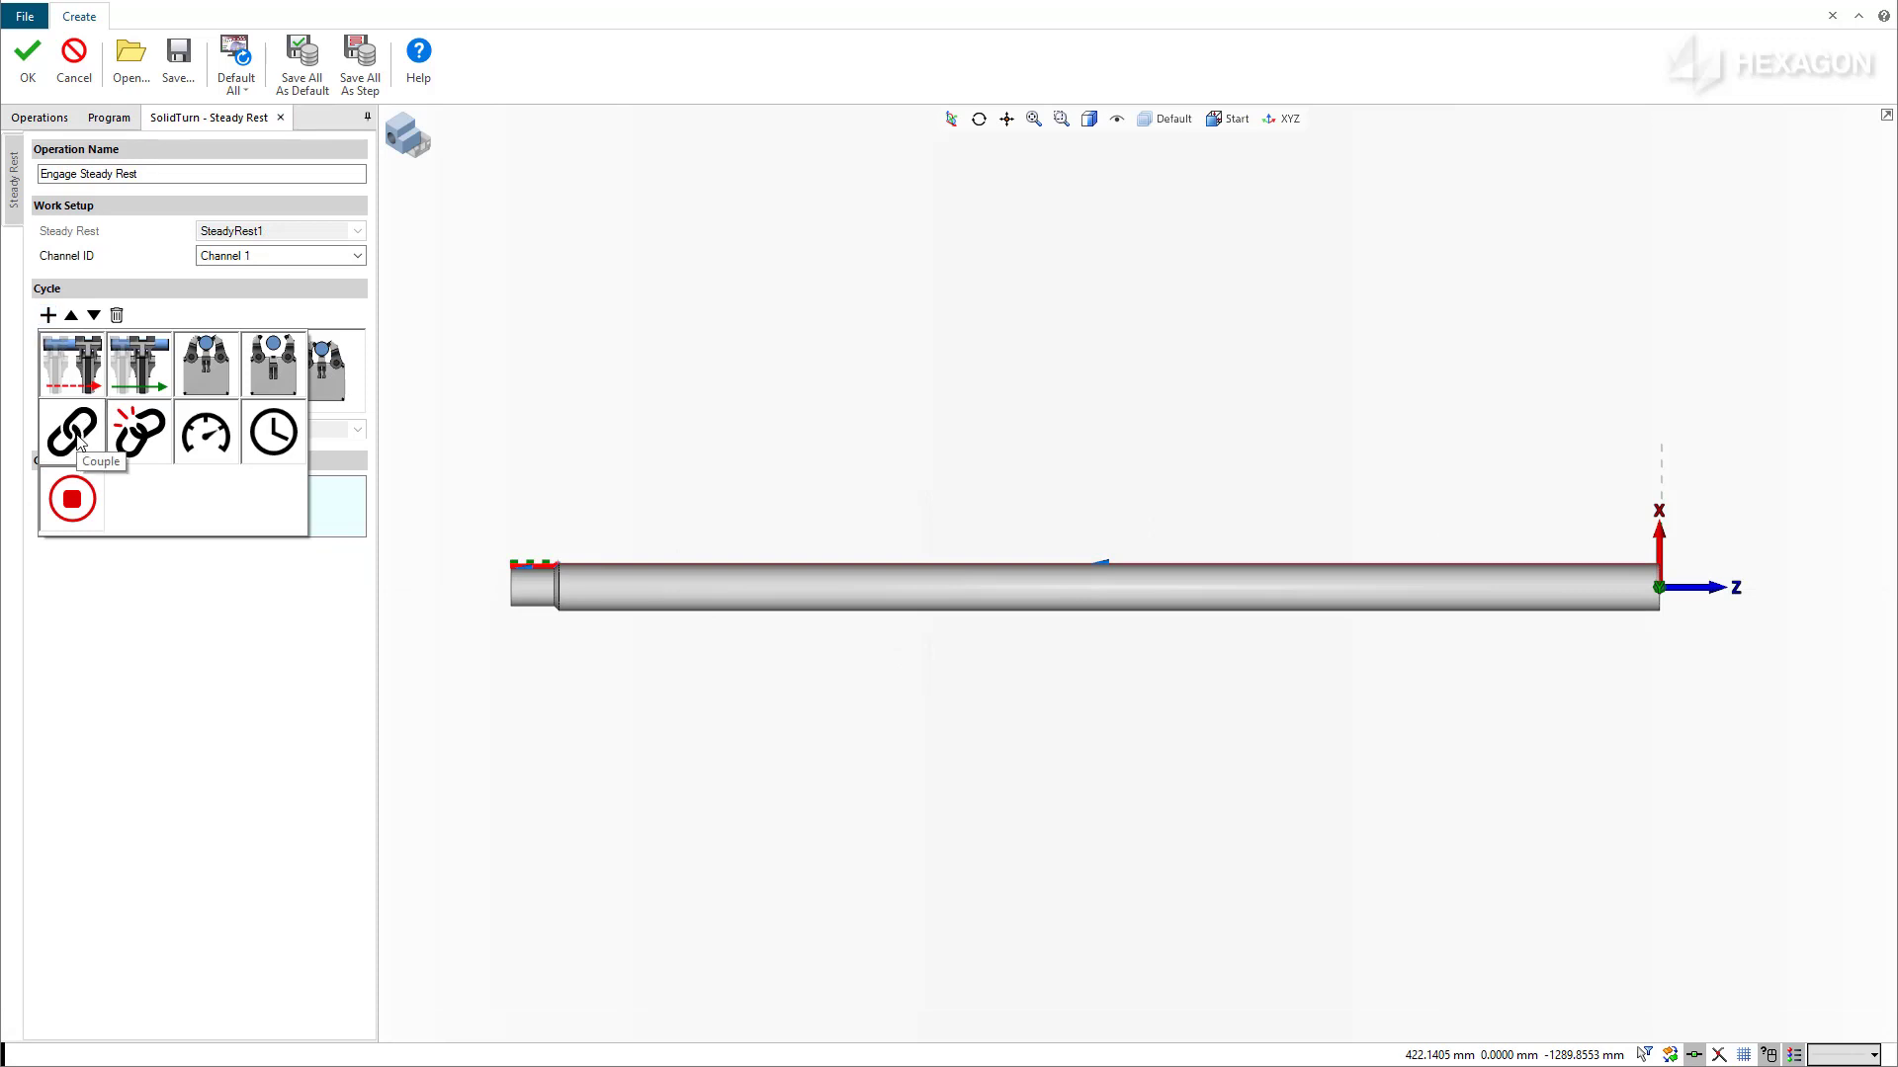
click(72, 432)
click(241, 456)
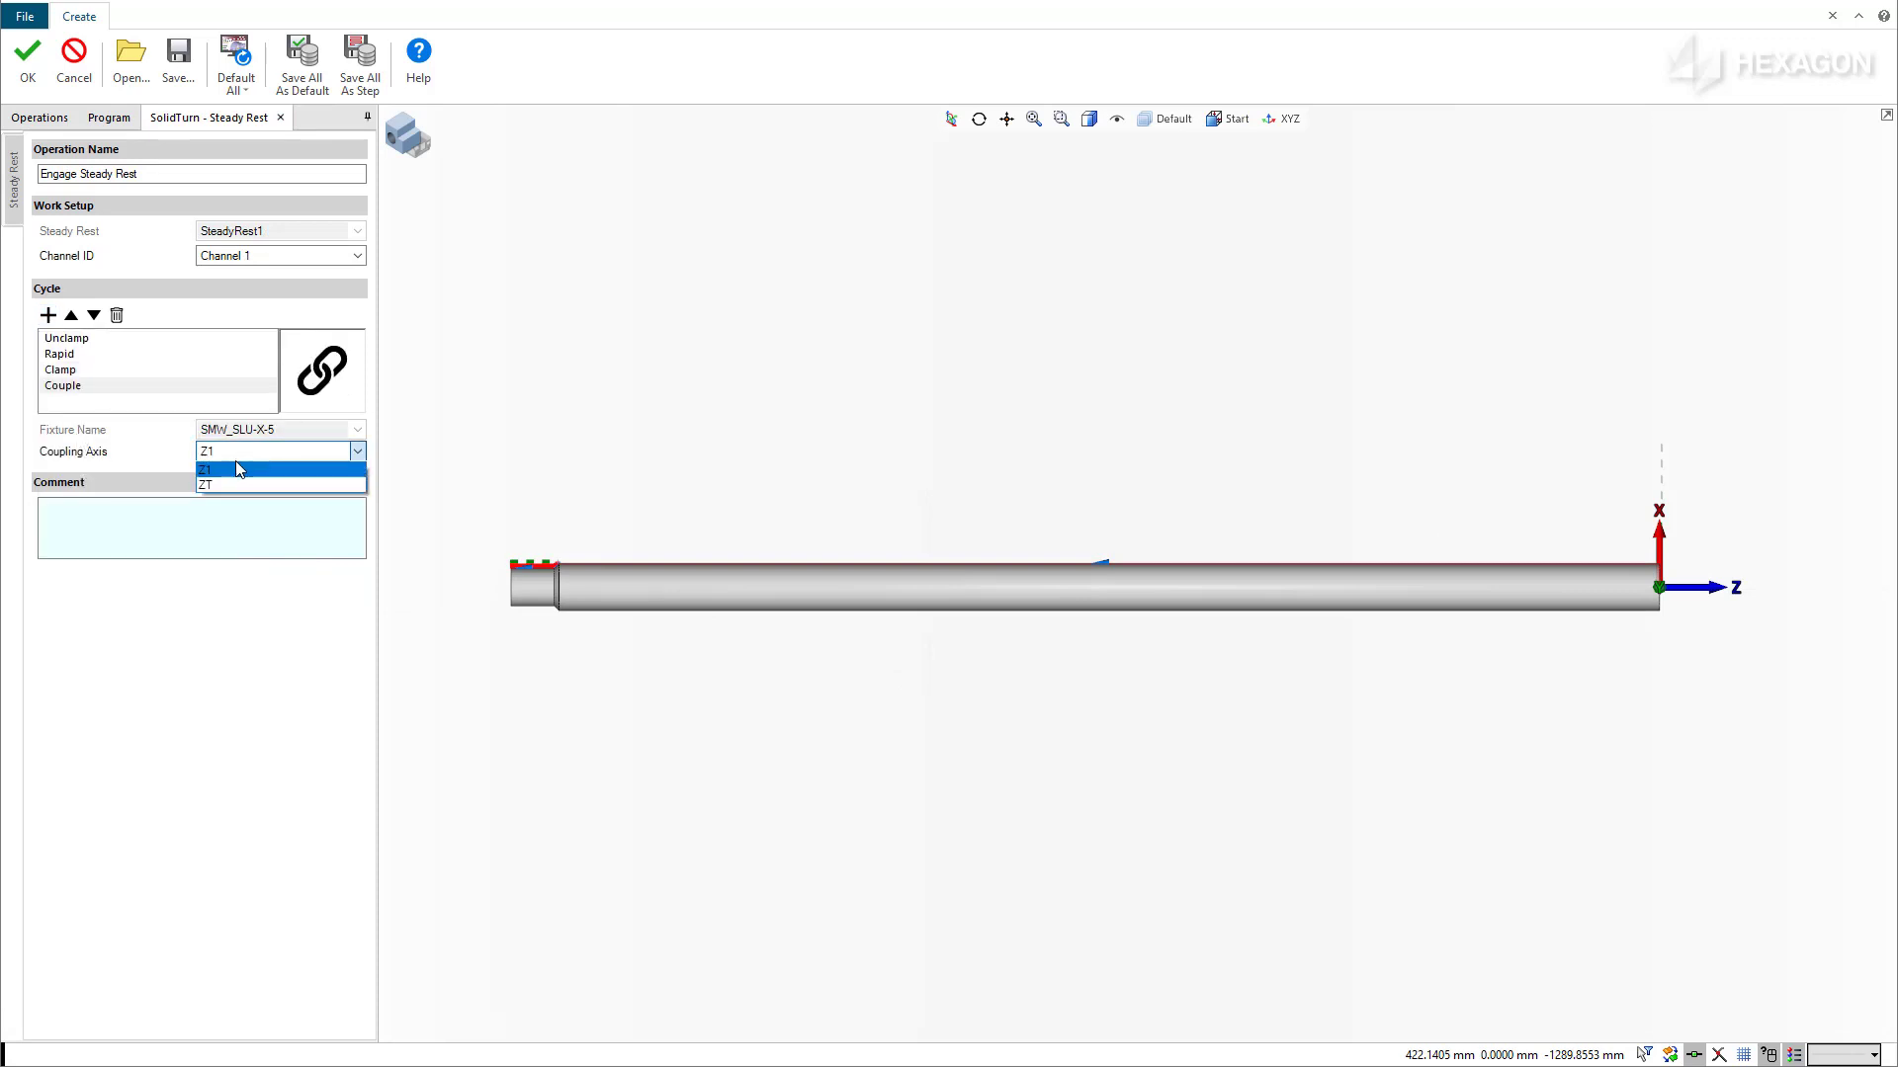
click(233, 469)
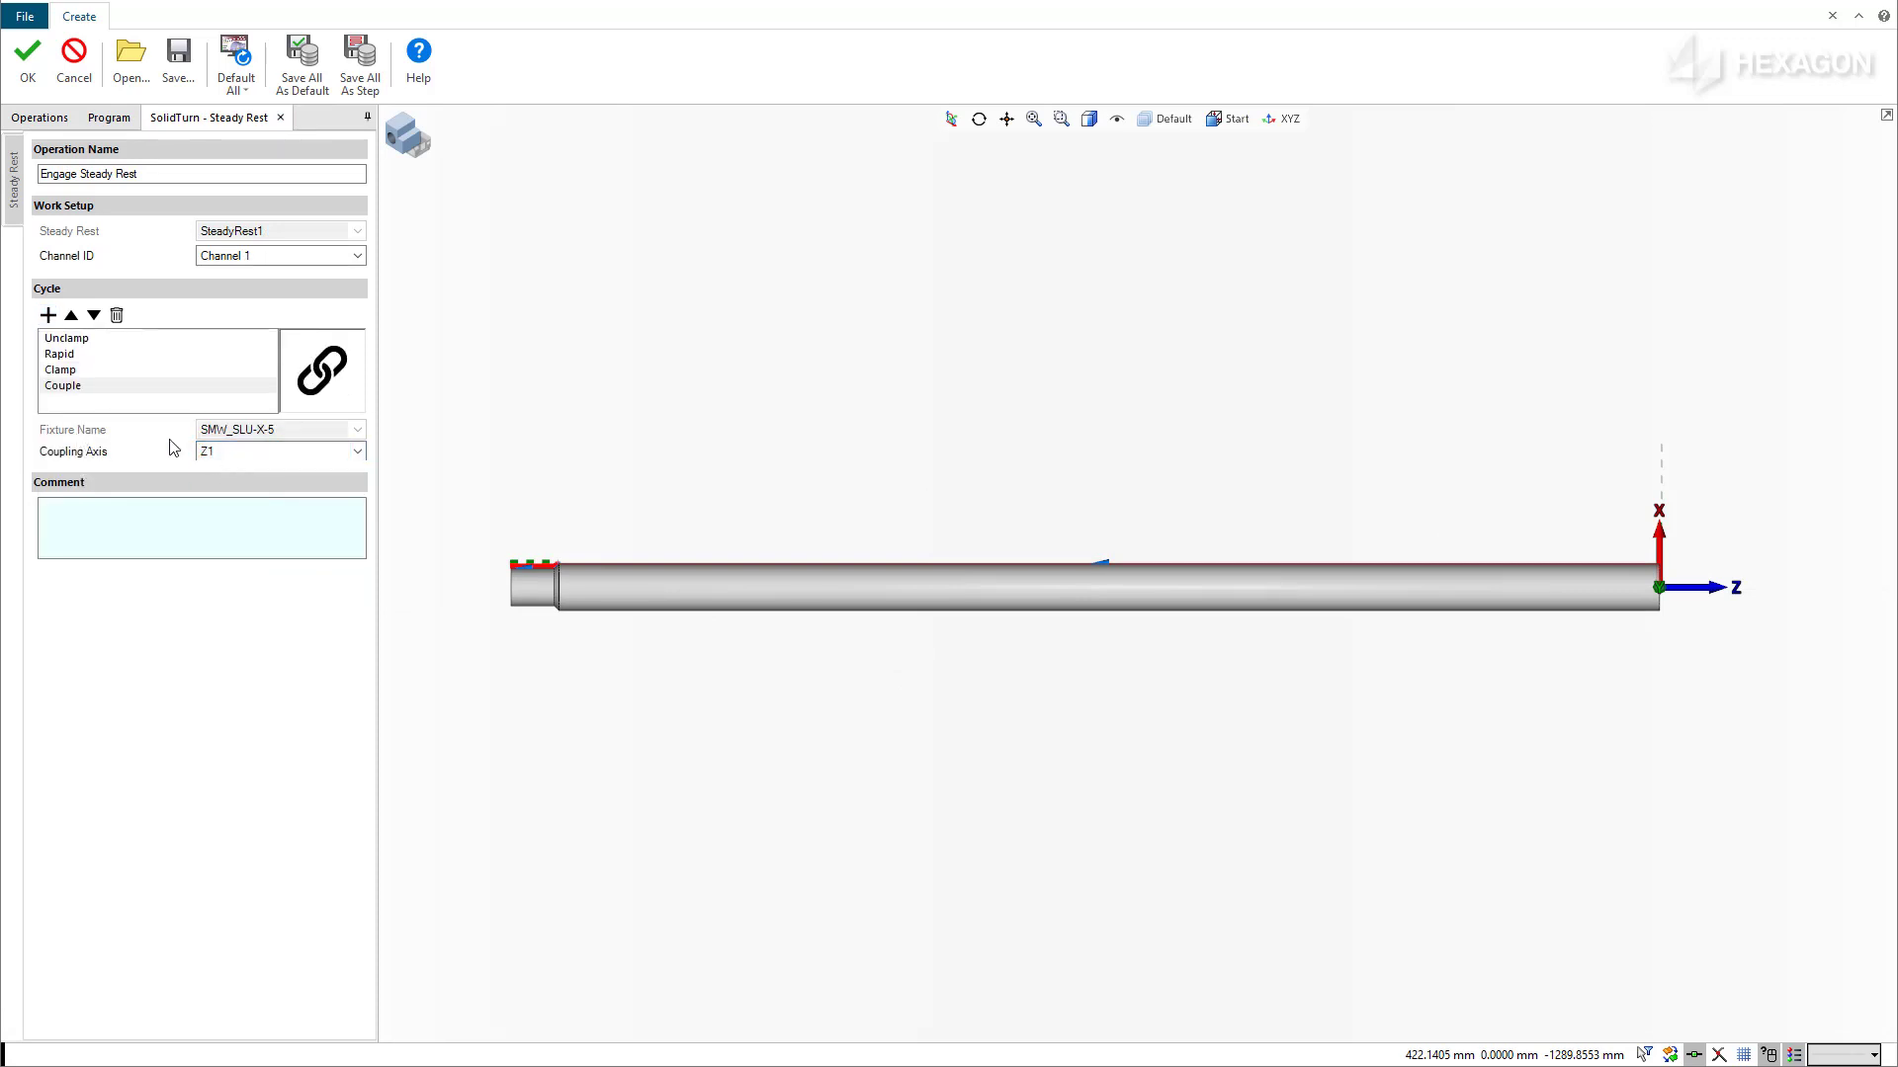
click(28, 59)
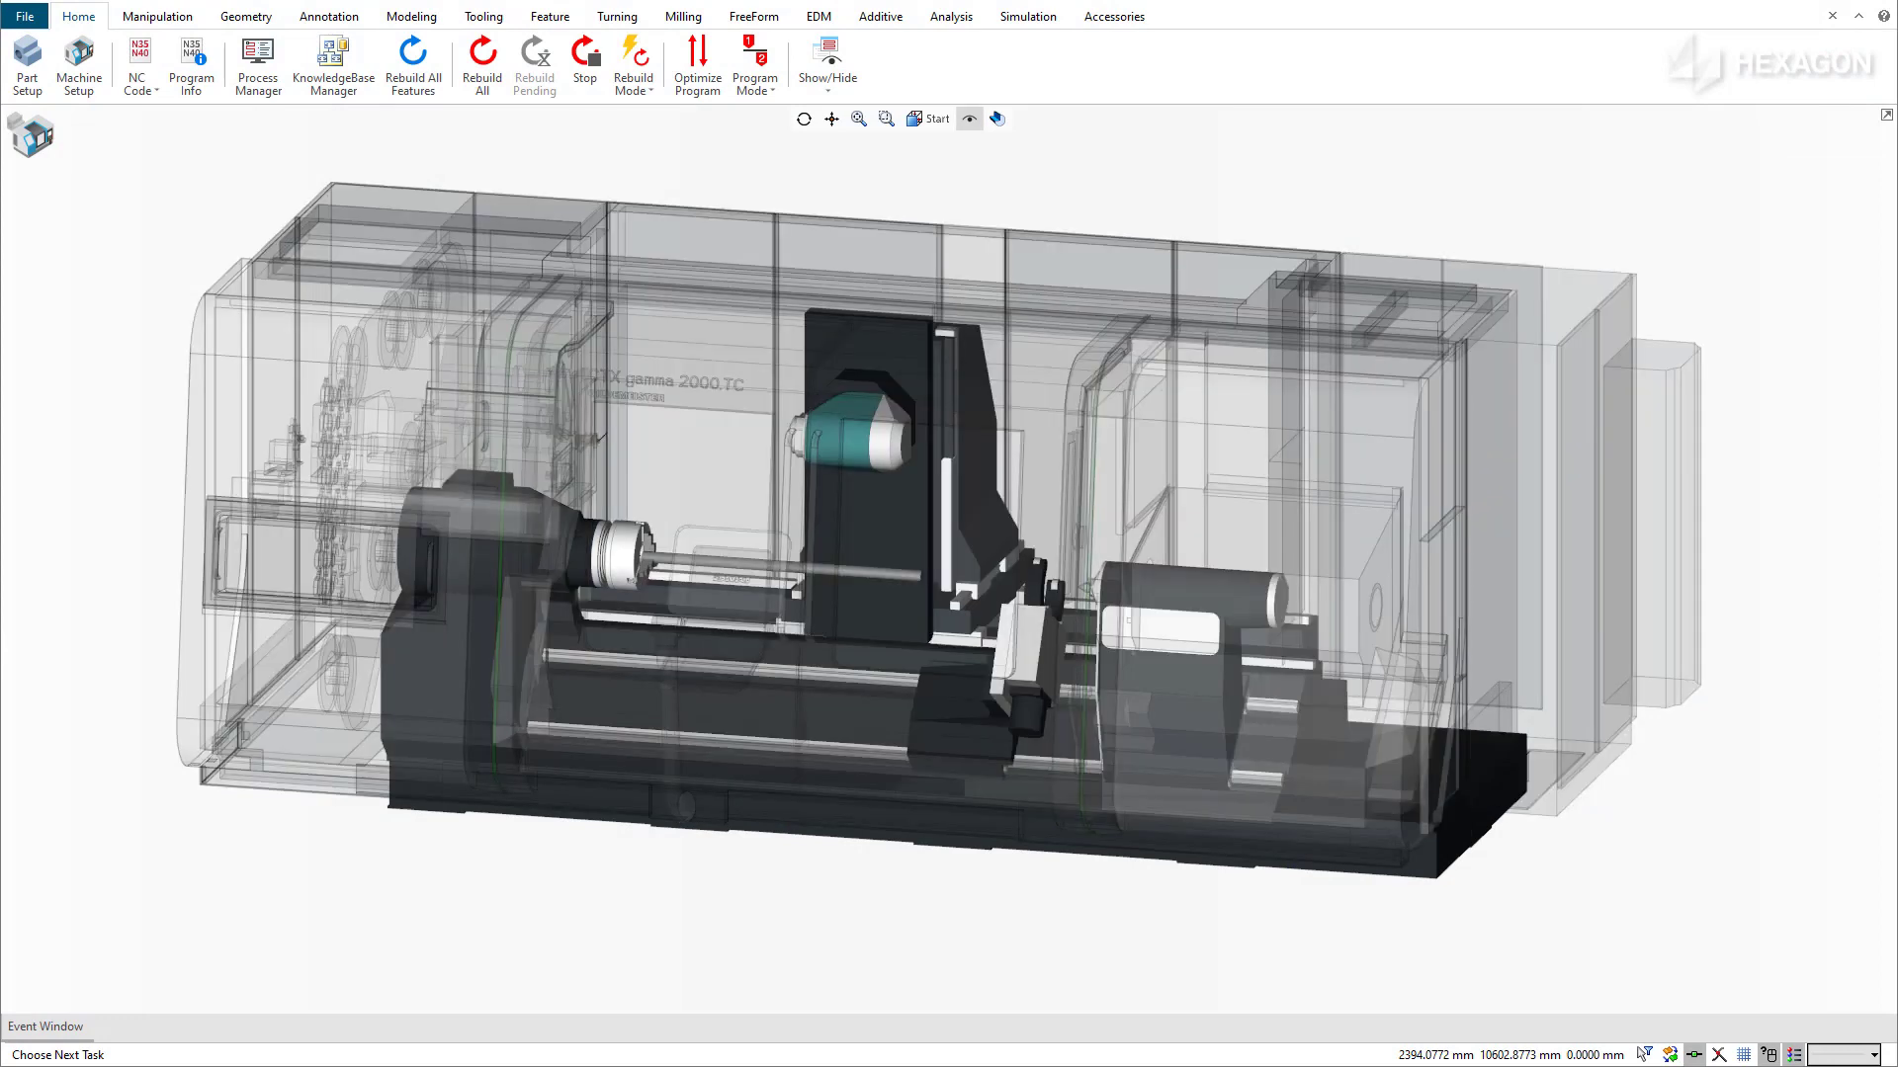
Step: Open the machine setup for viewing
click(79, 69)
click(109, 258)
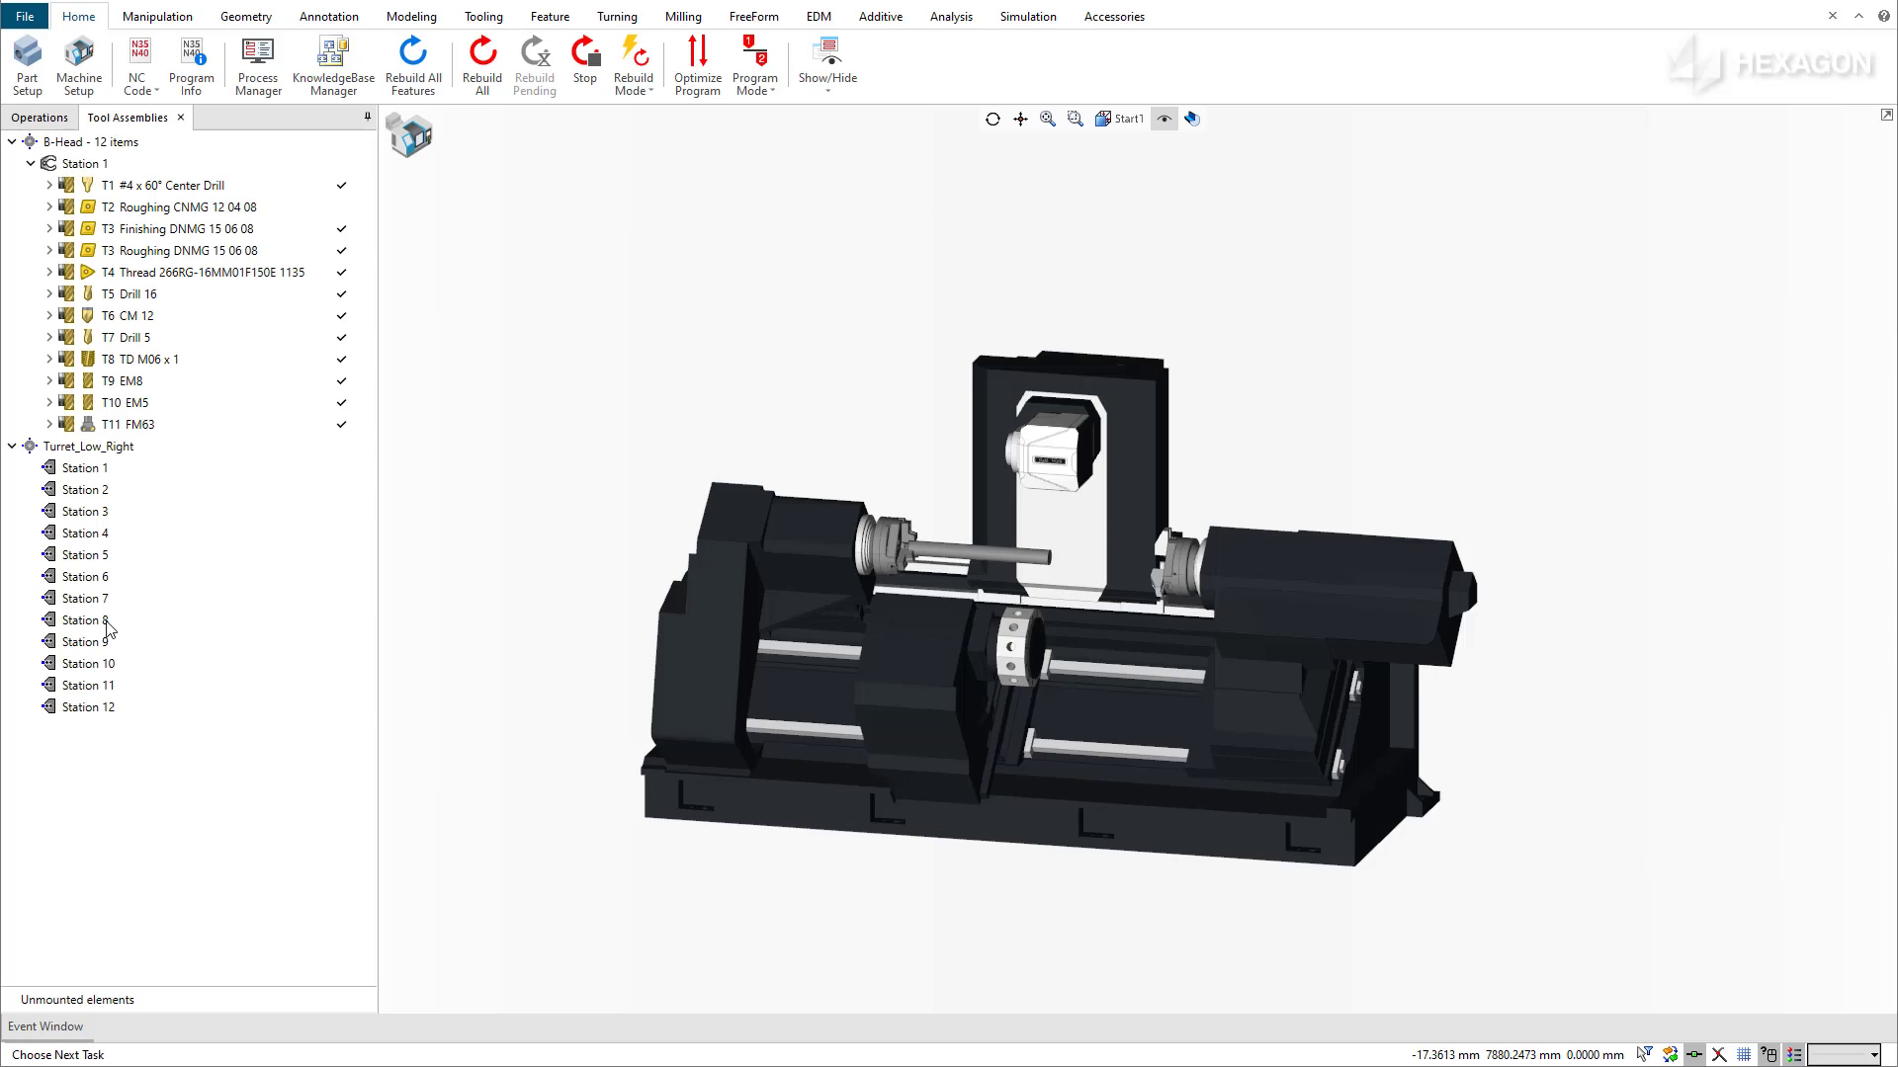
Step: Mount the steady rest from SLU2X_Revolver_Drive For Station.gdml on Station 8 of Turret_Low_Right
click(109, 622)
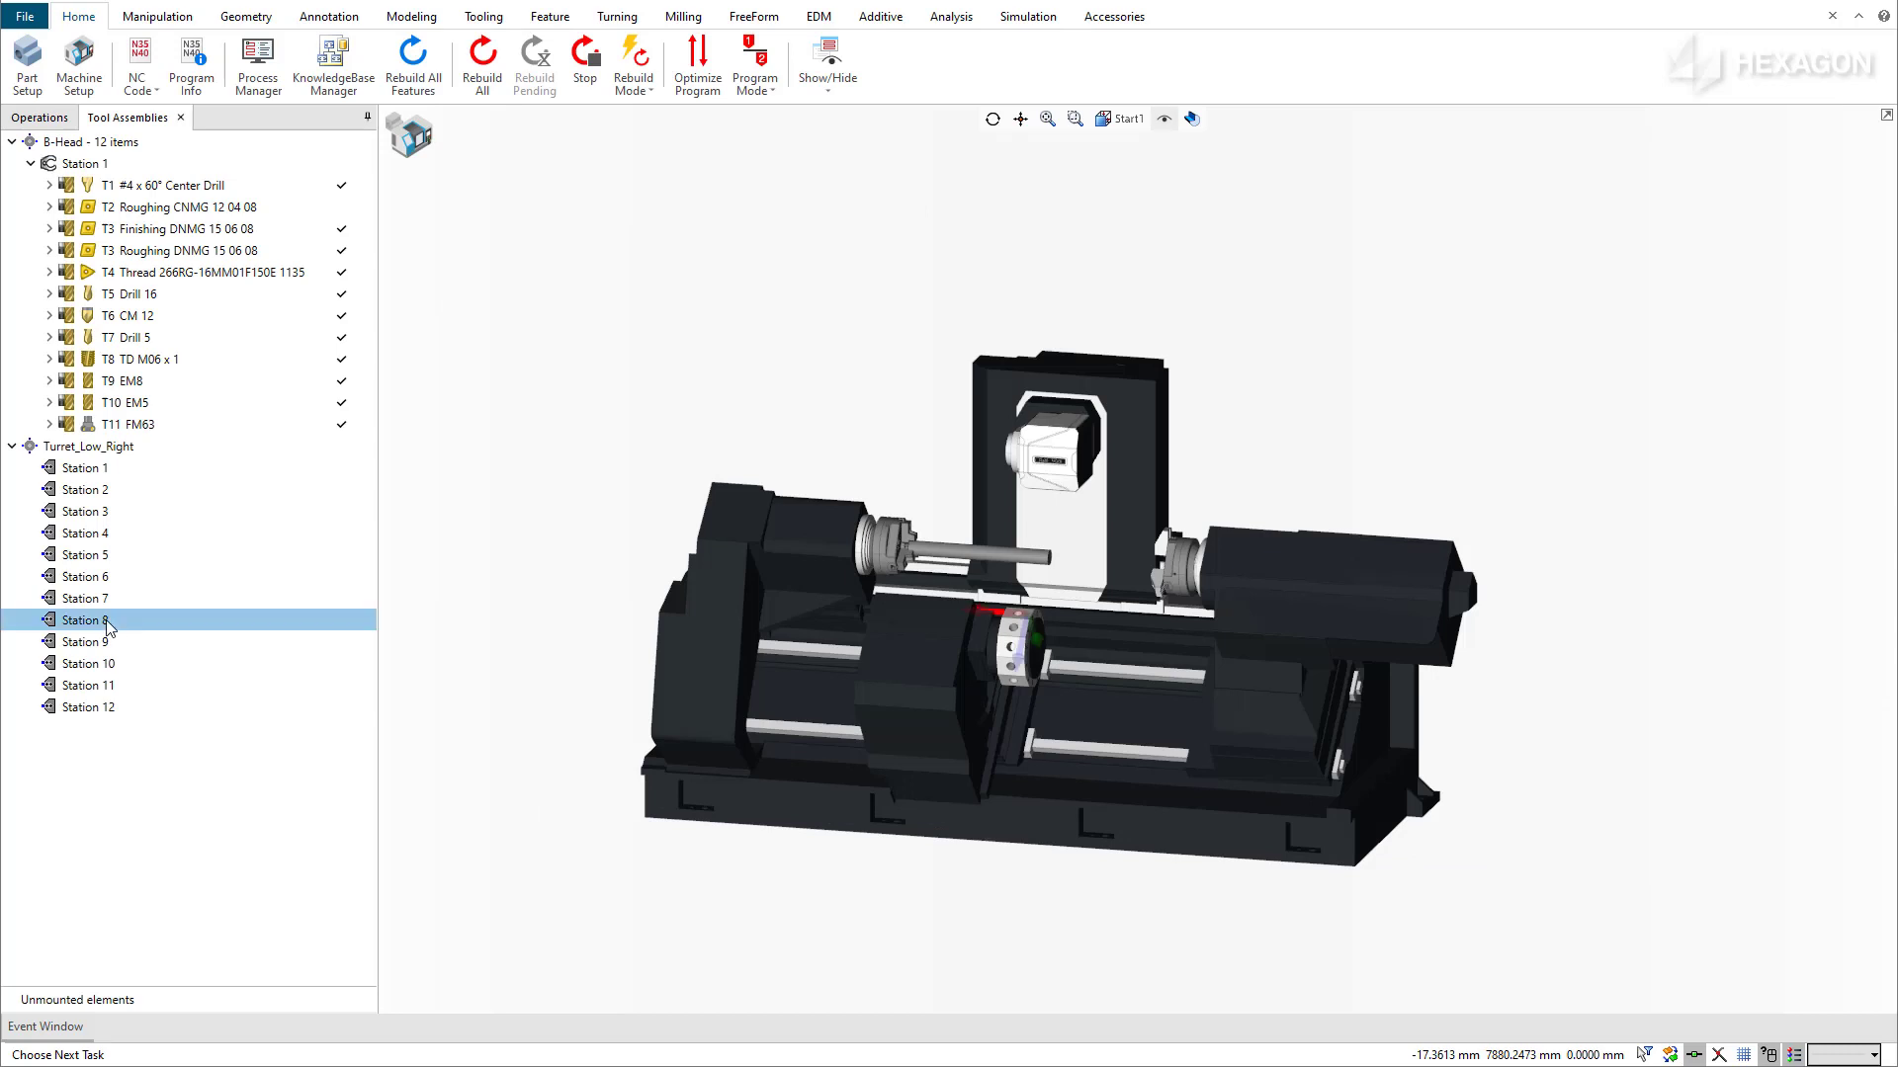
click(483, 16)
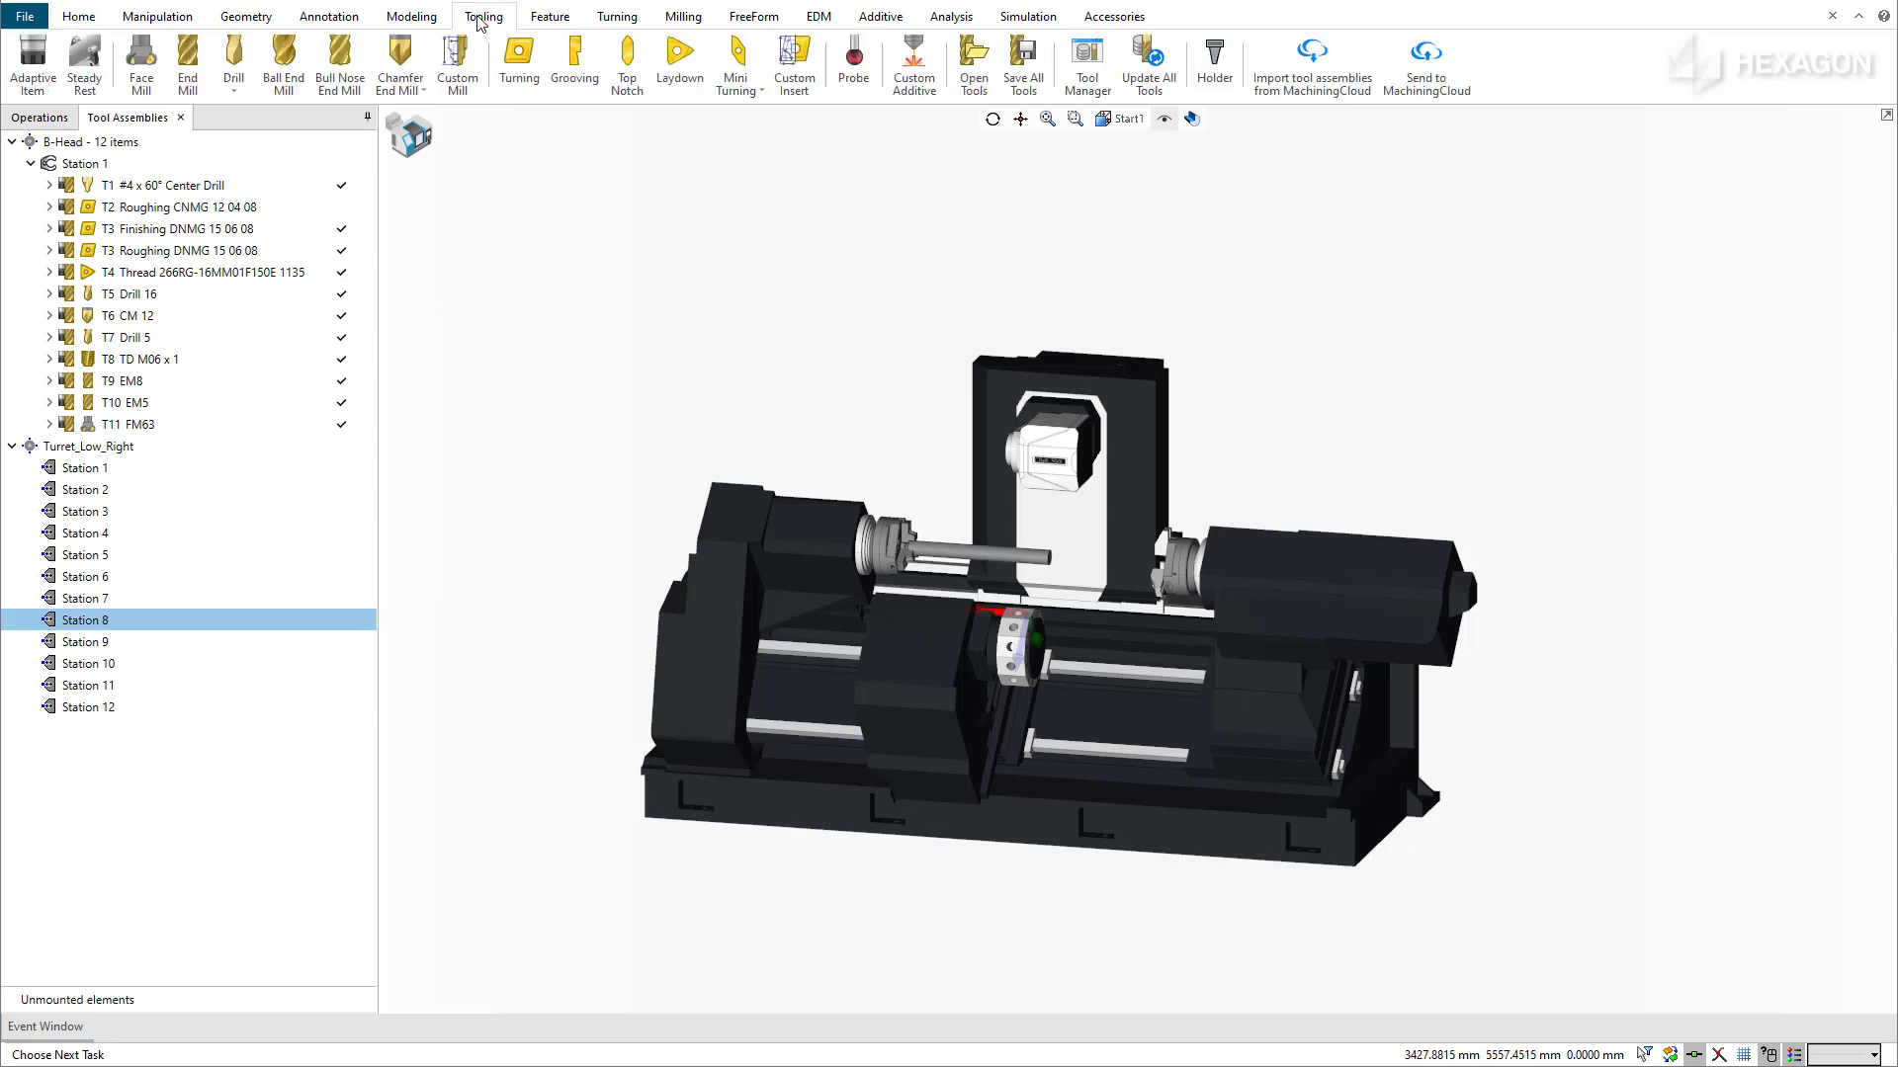
click(89, 87)
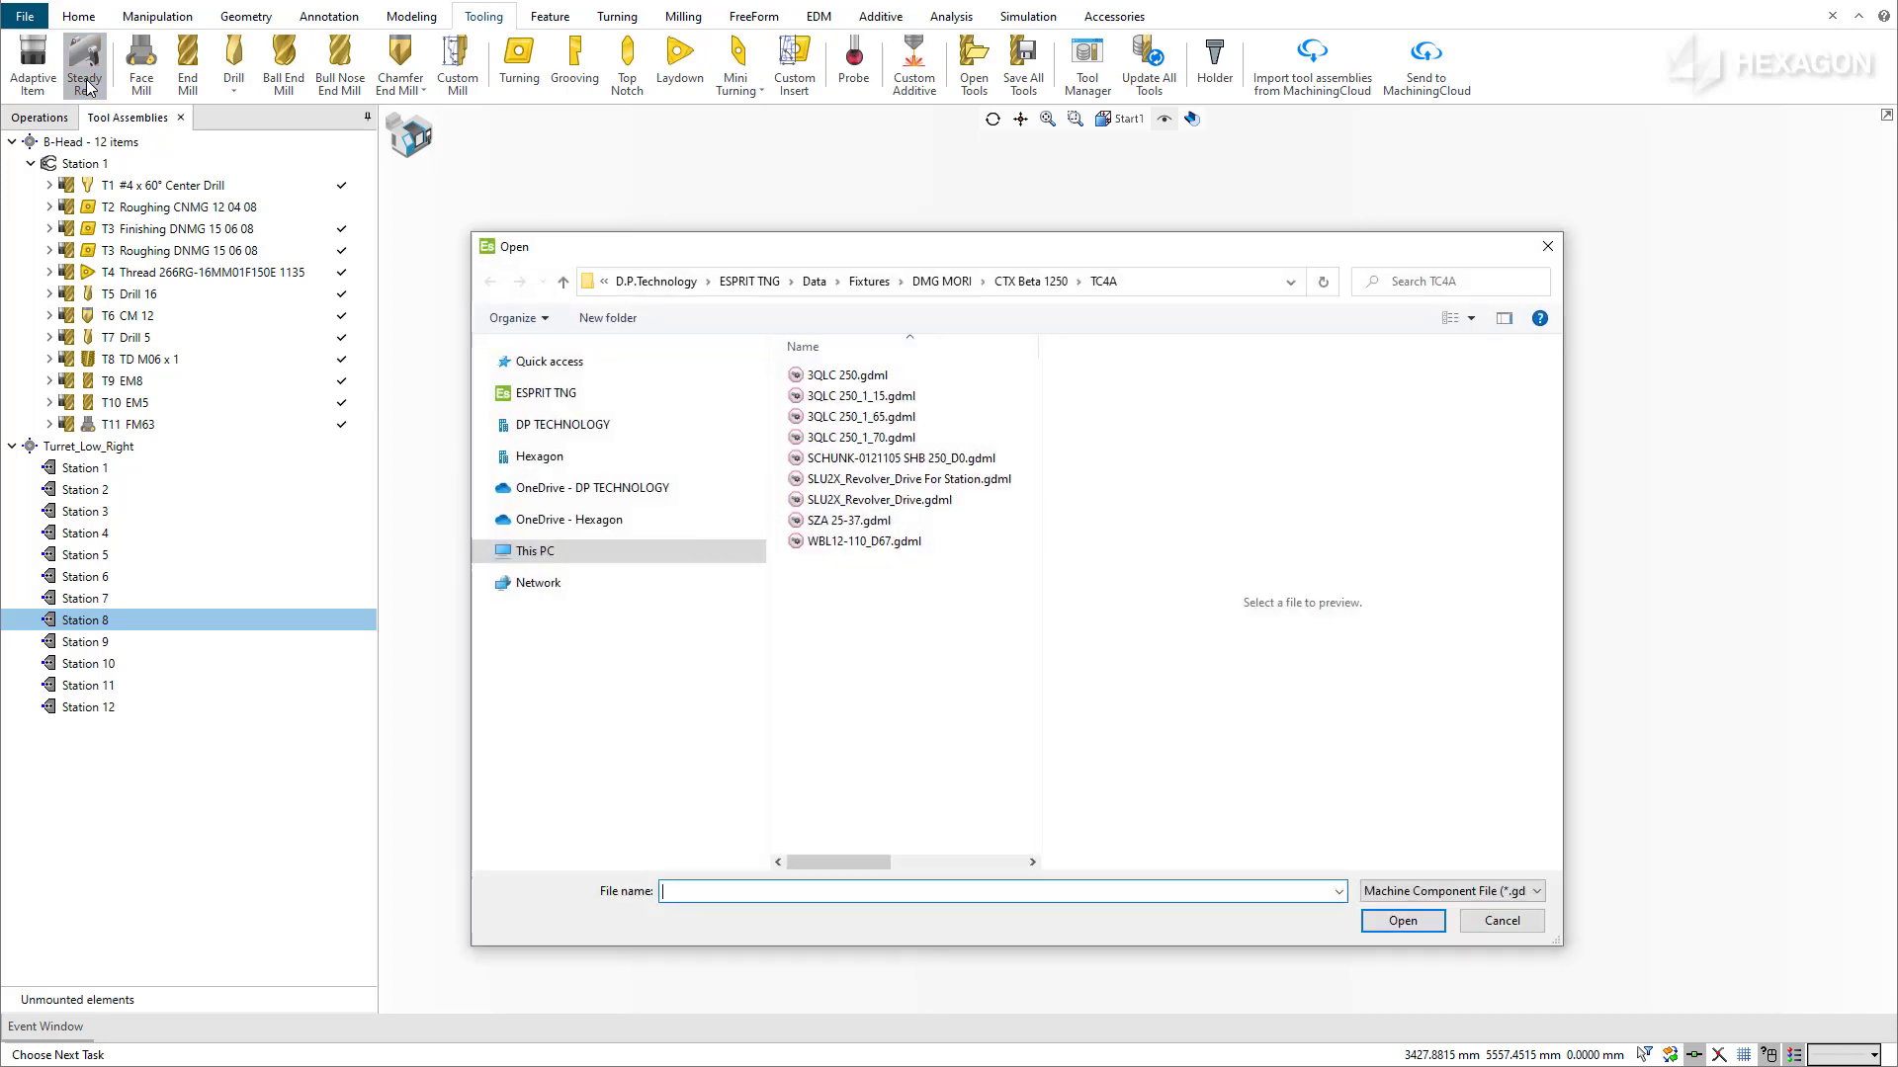
click(890, 479)
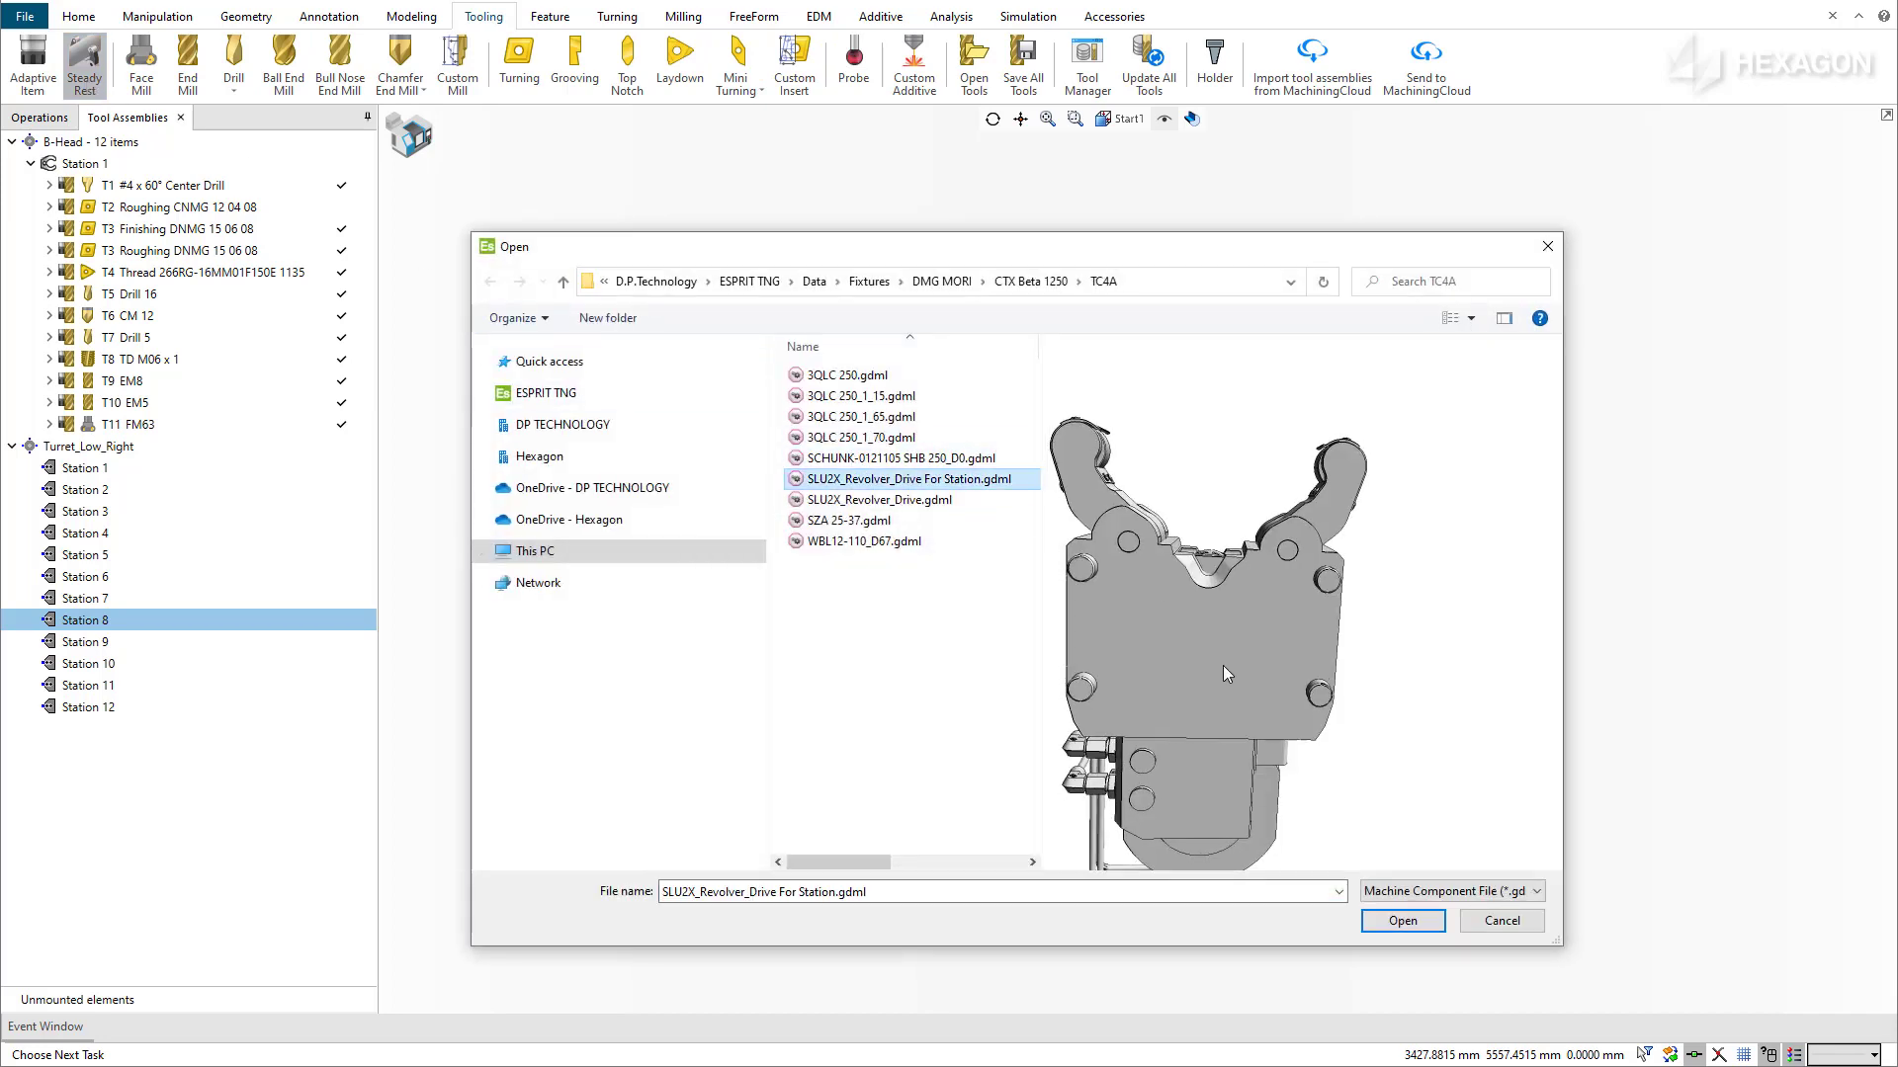
drag(1209, 726, 1346, 714)
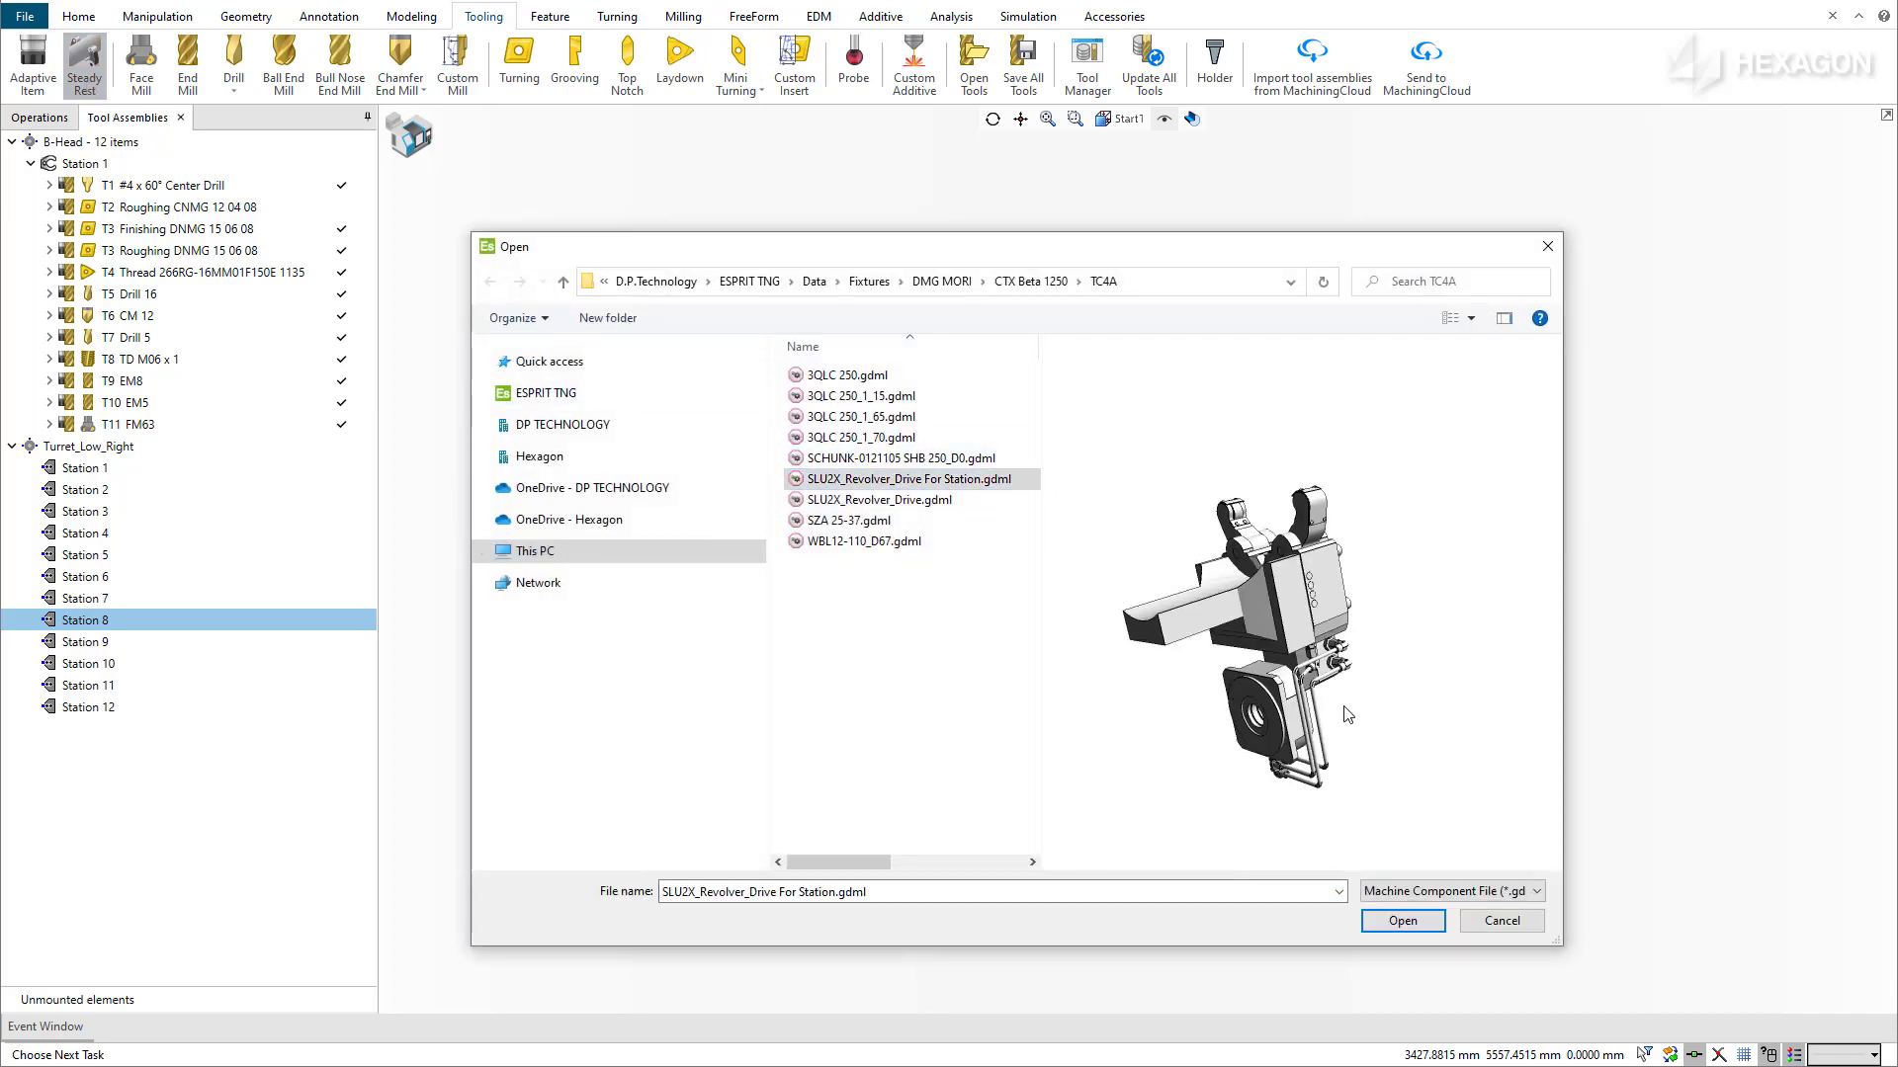
click(1423, 924)
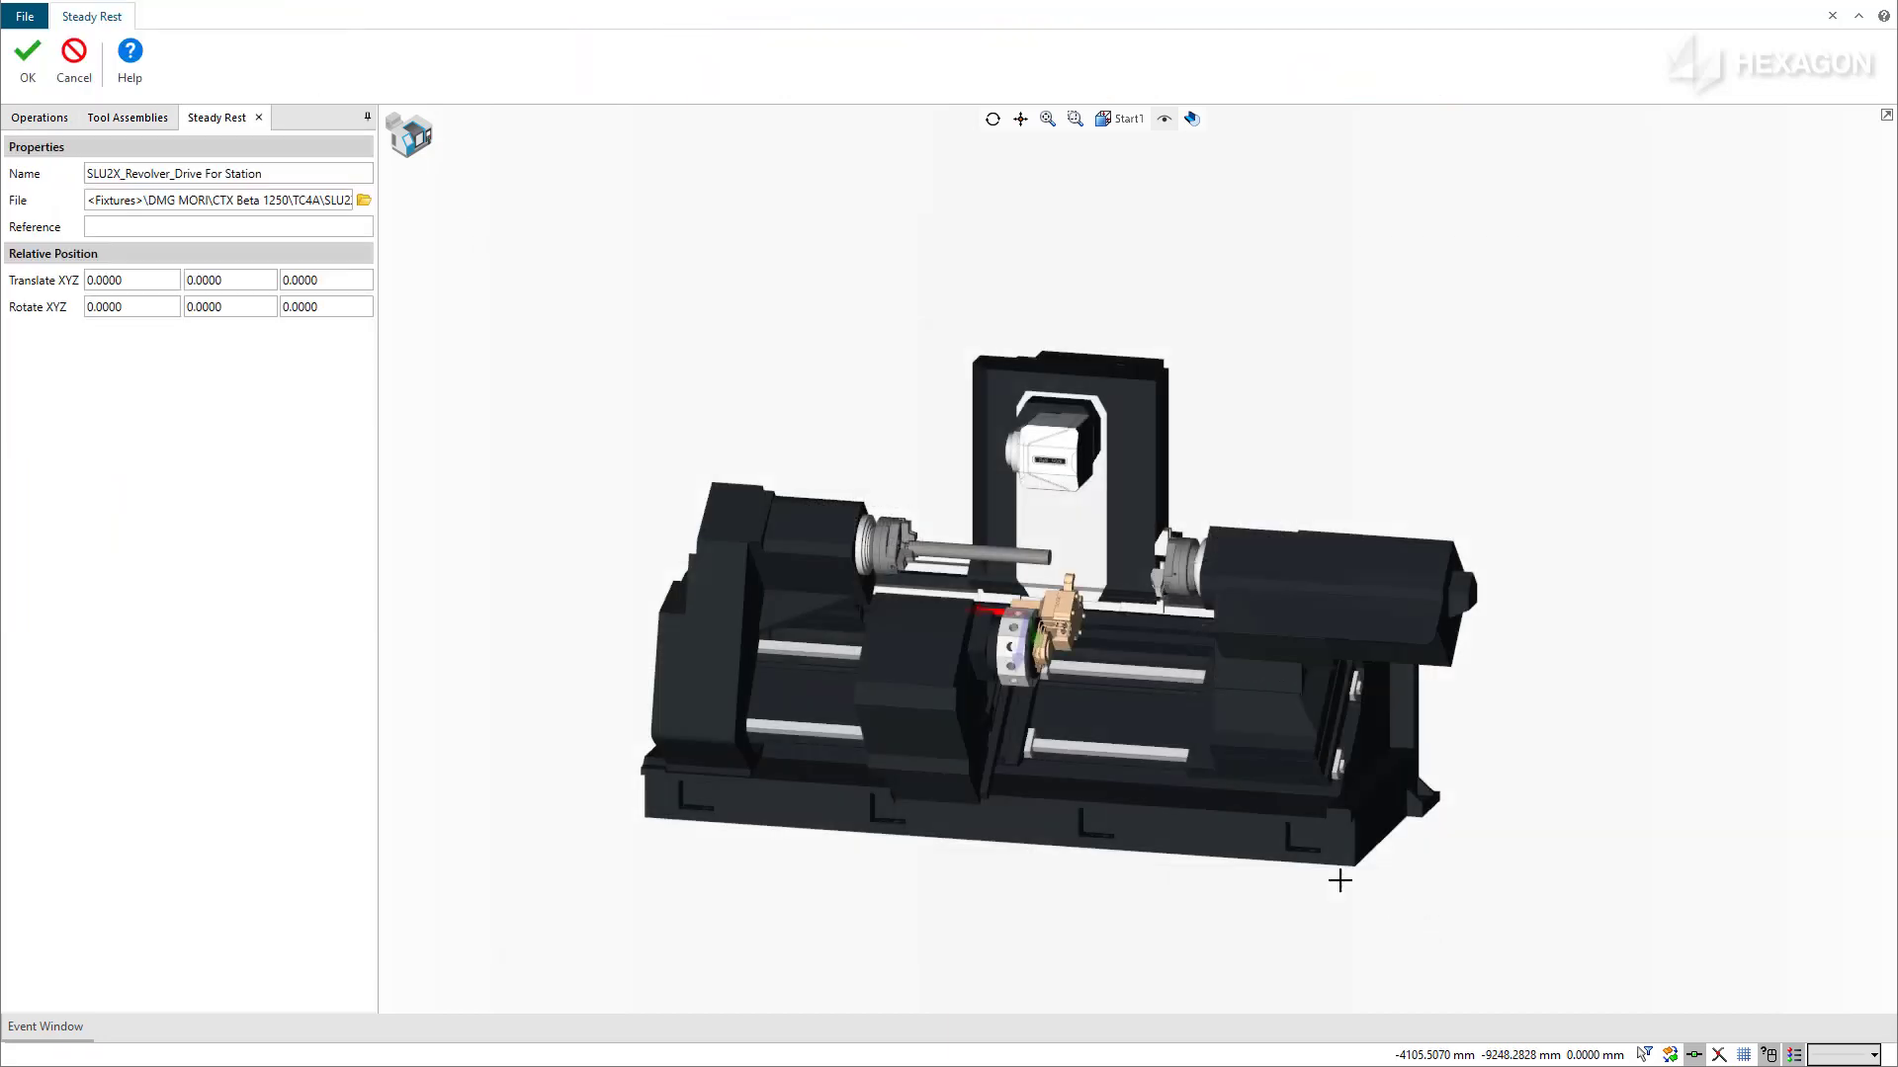
click(27, 59)
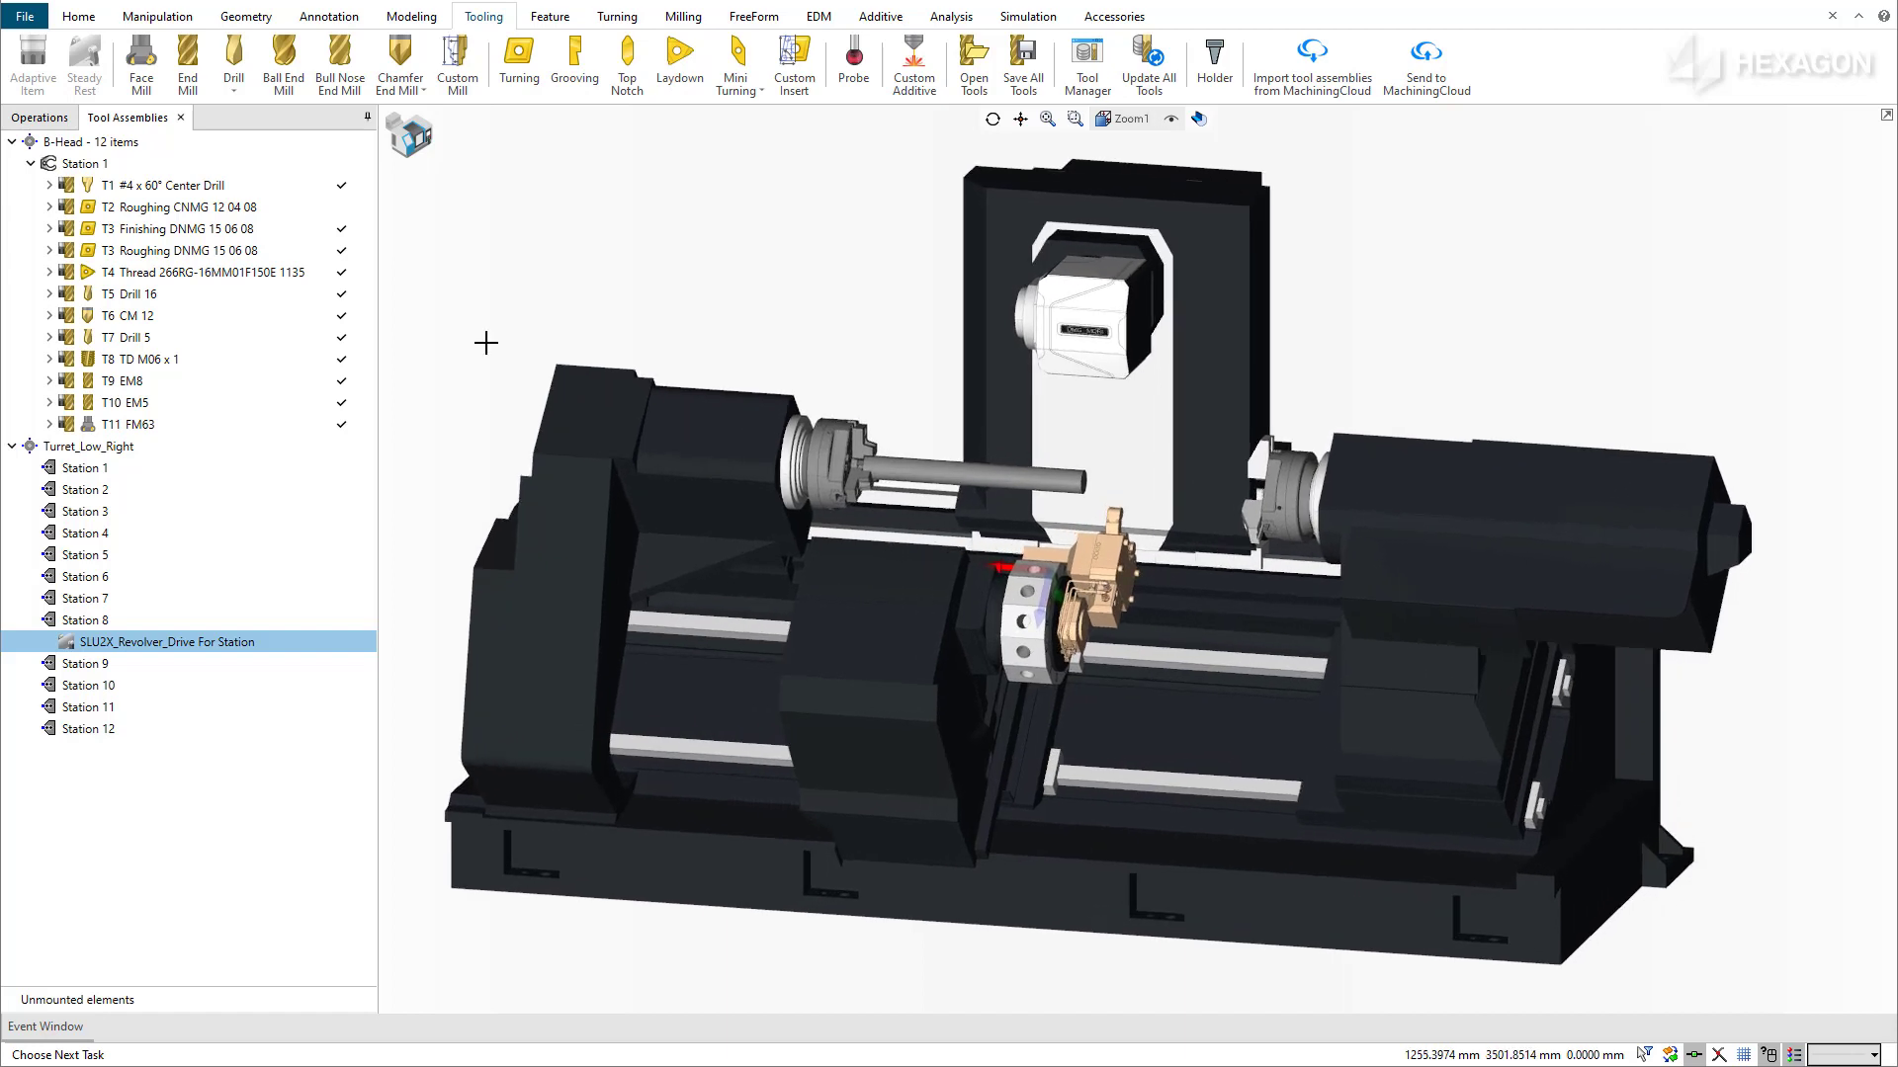
Step: Start a turning Steady Rest operation and review the Unclamp, Clamp and Couple items of its cycle
click(633, 17)
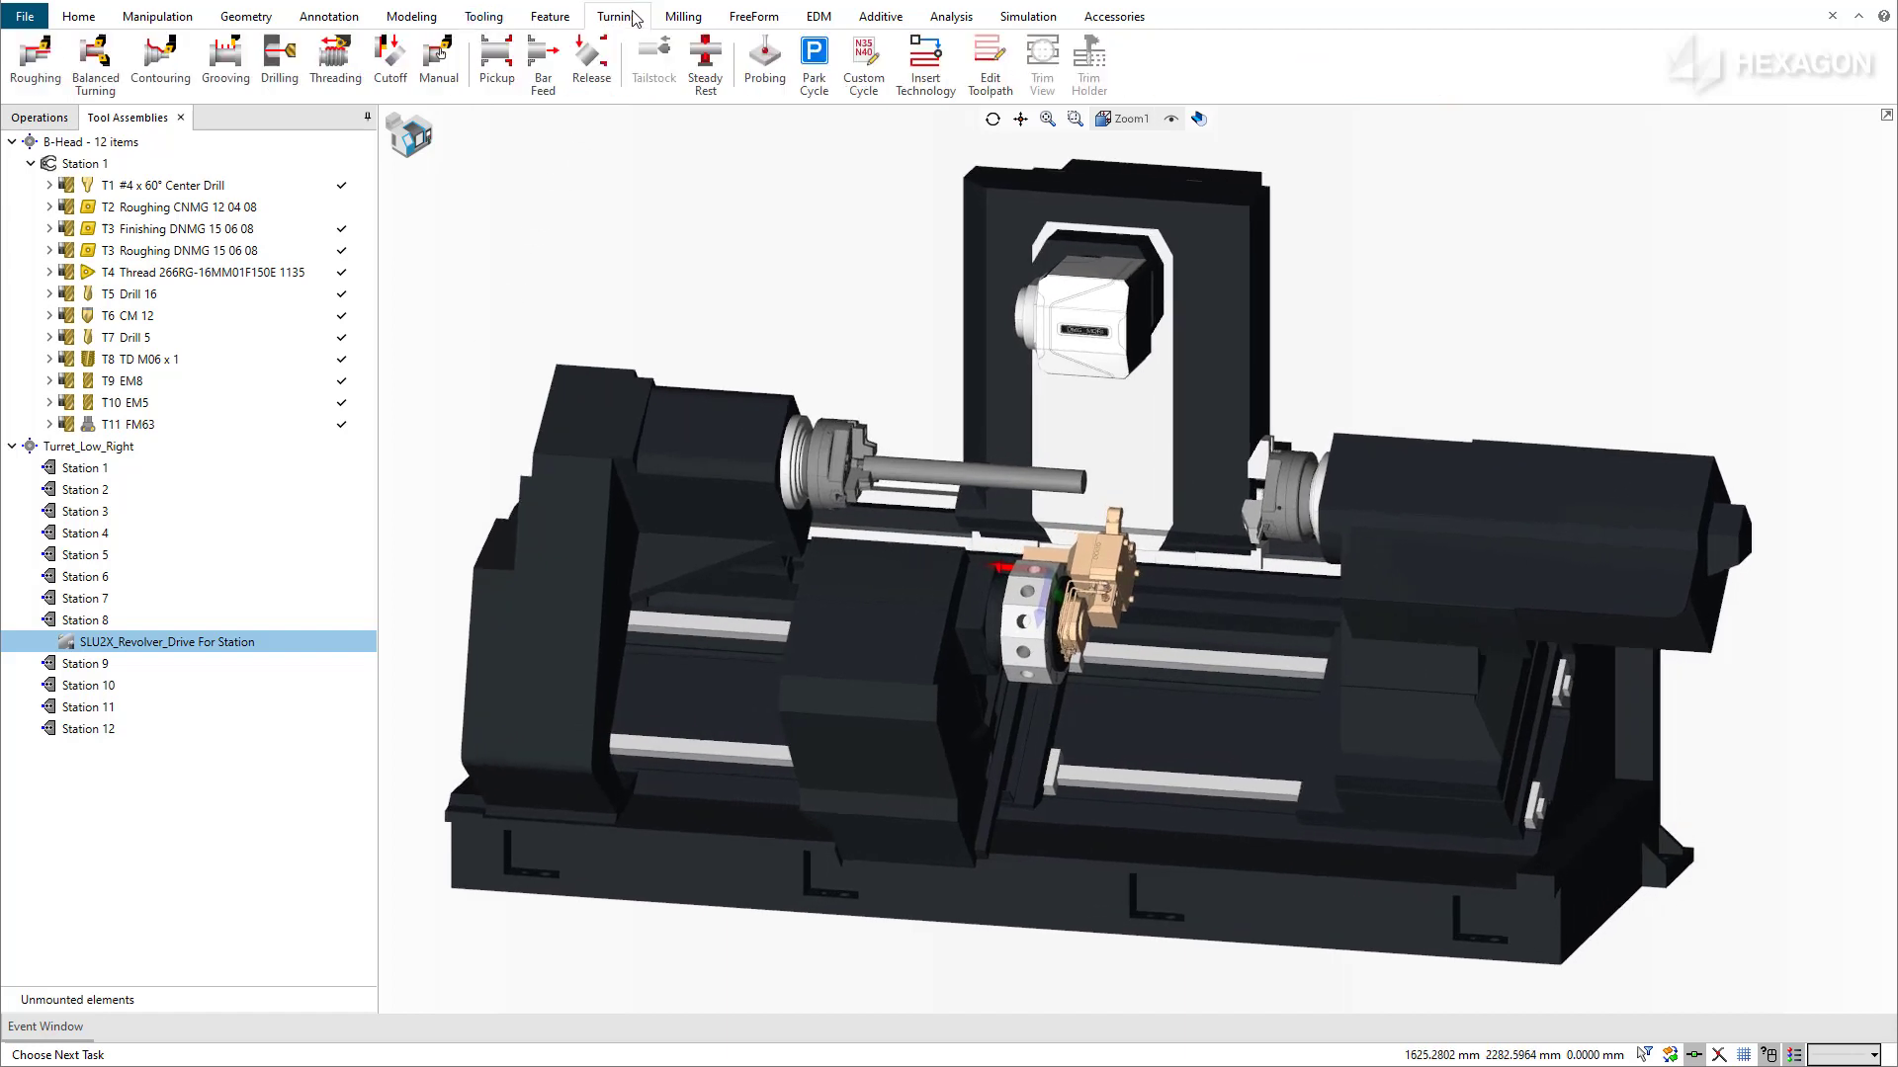
click(708, 75)
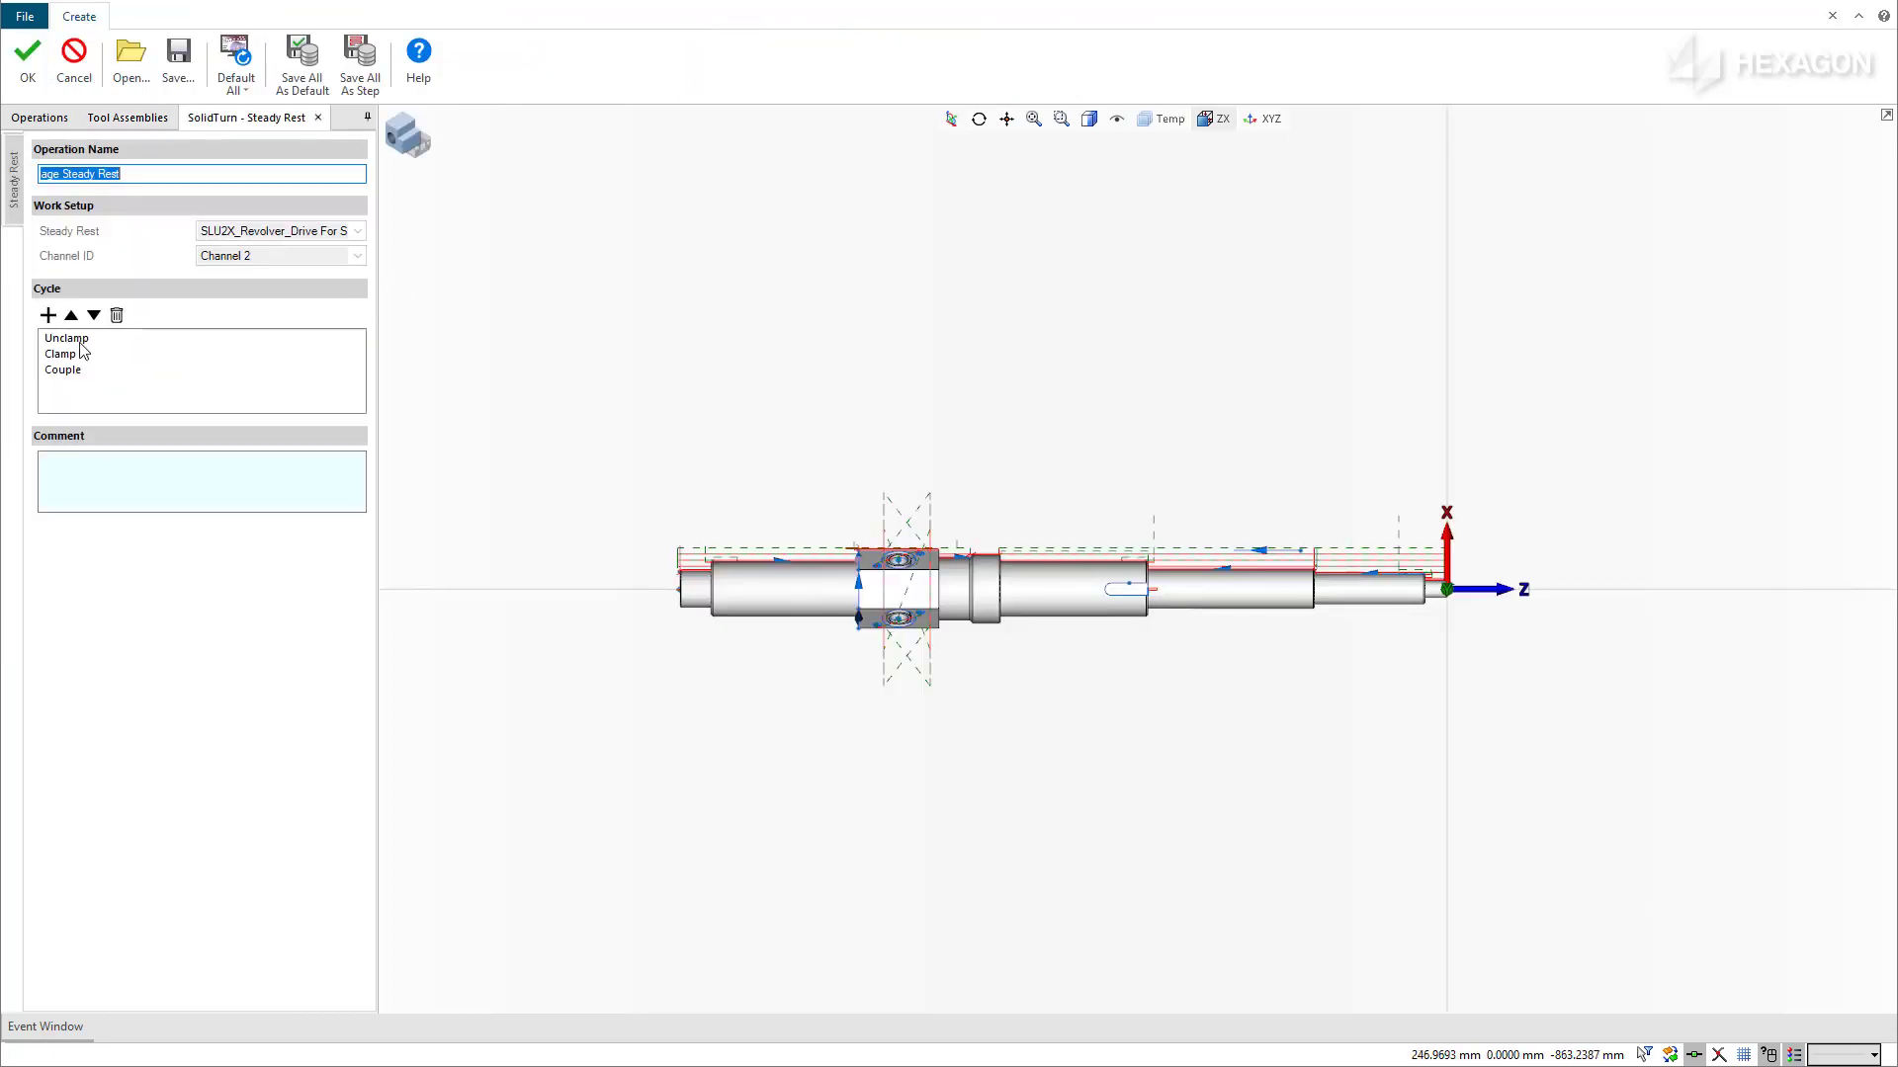
click(82, 345)
click(78, 358)
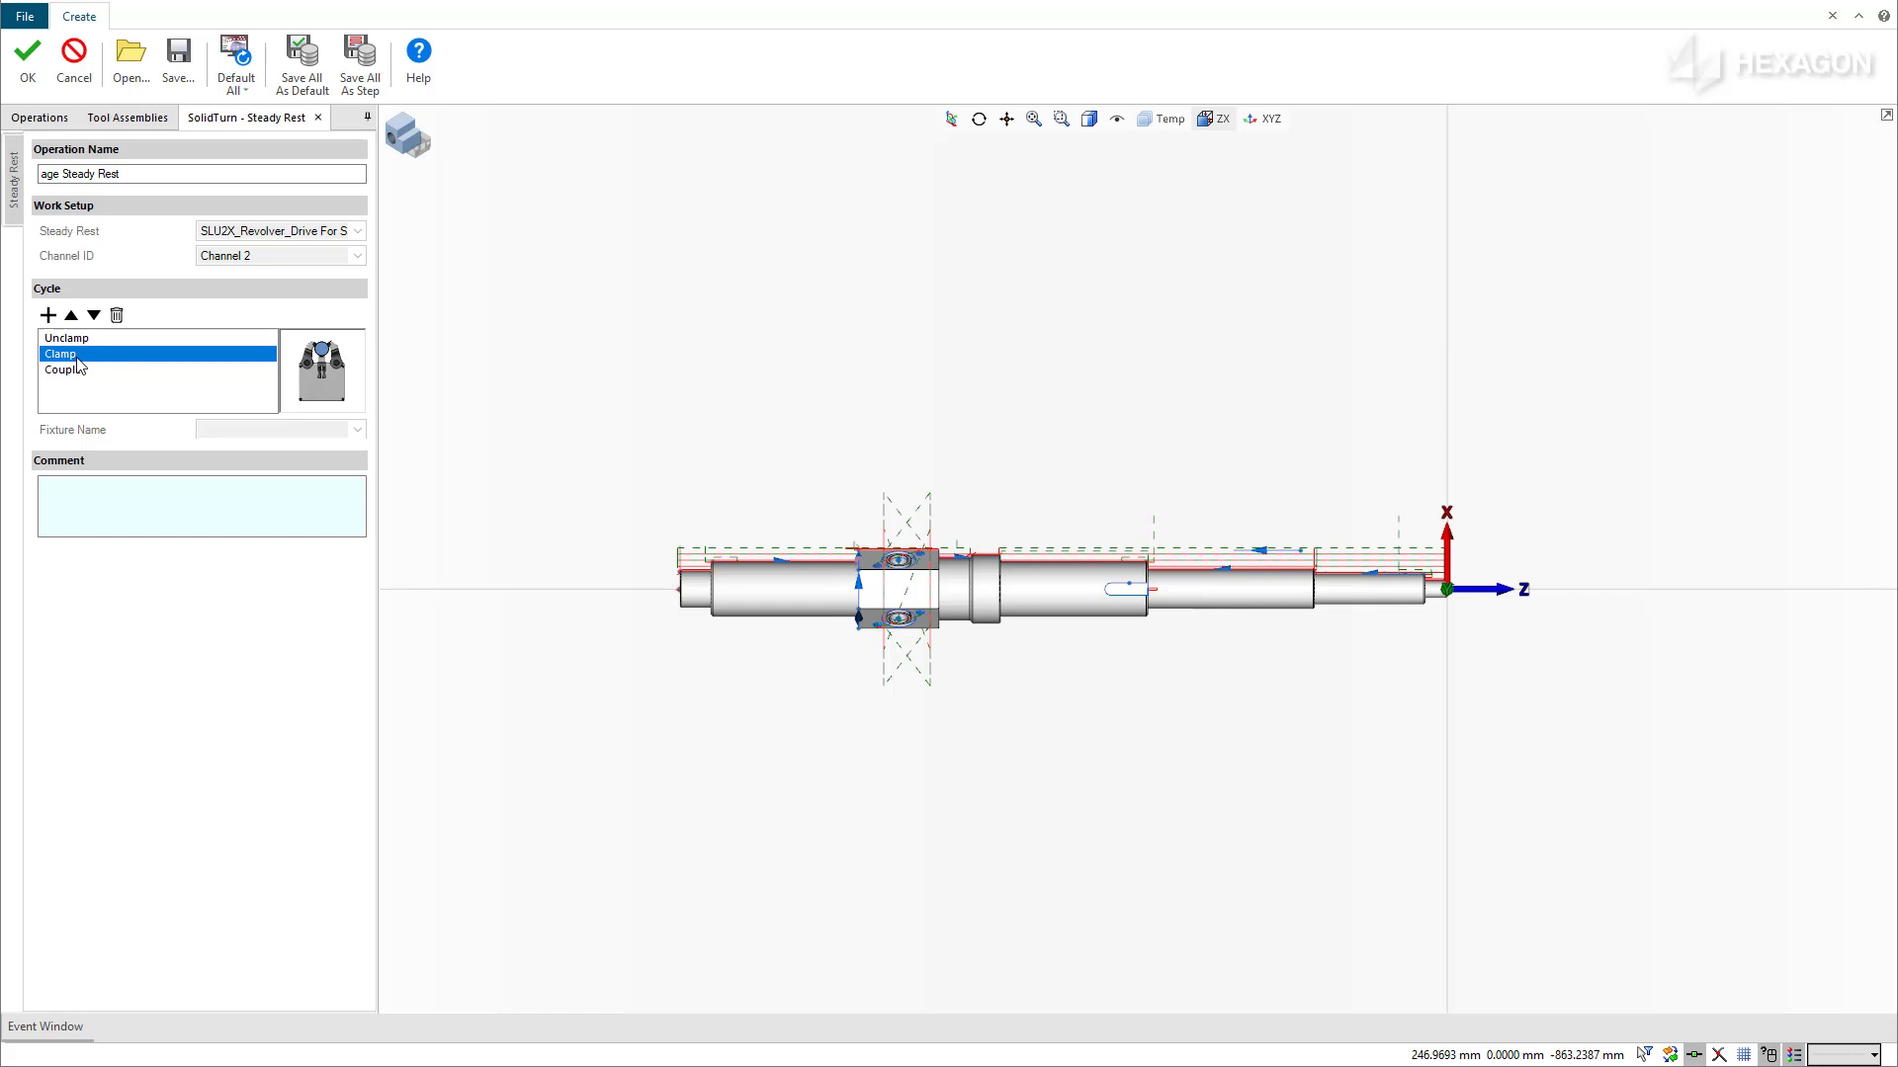
click(79, 371)
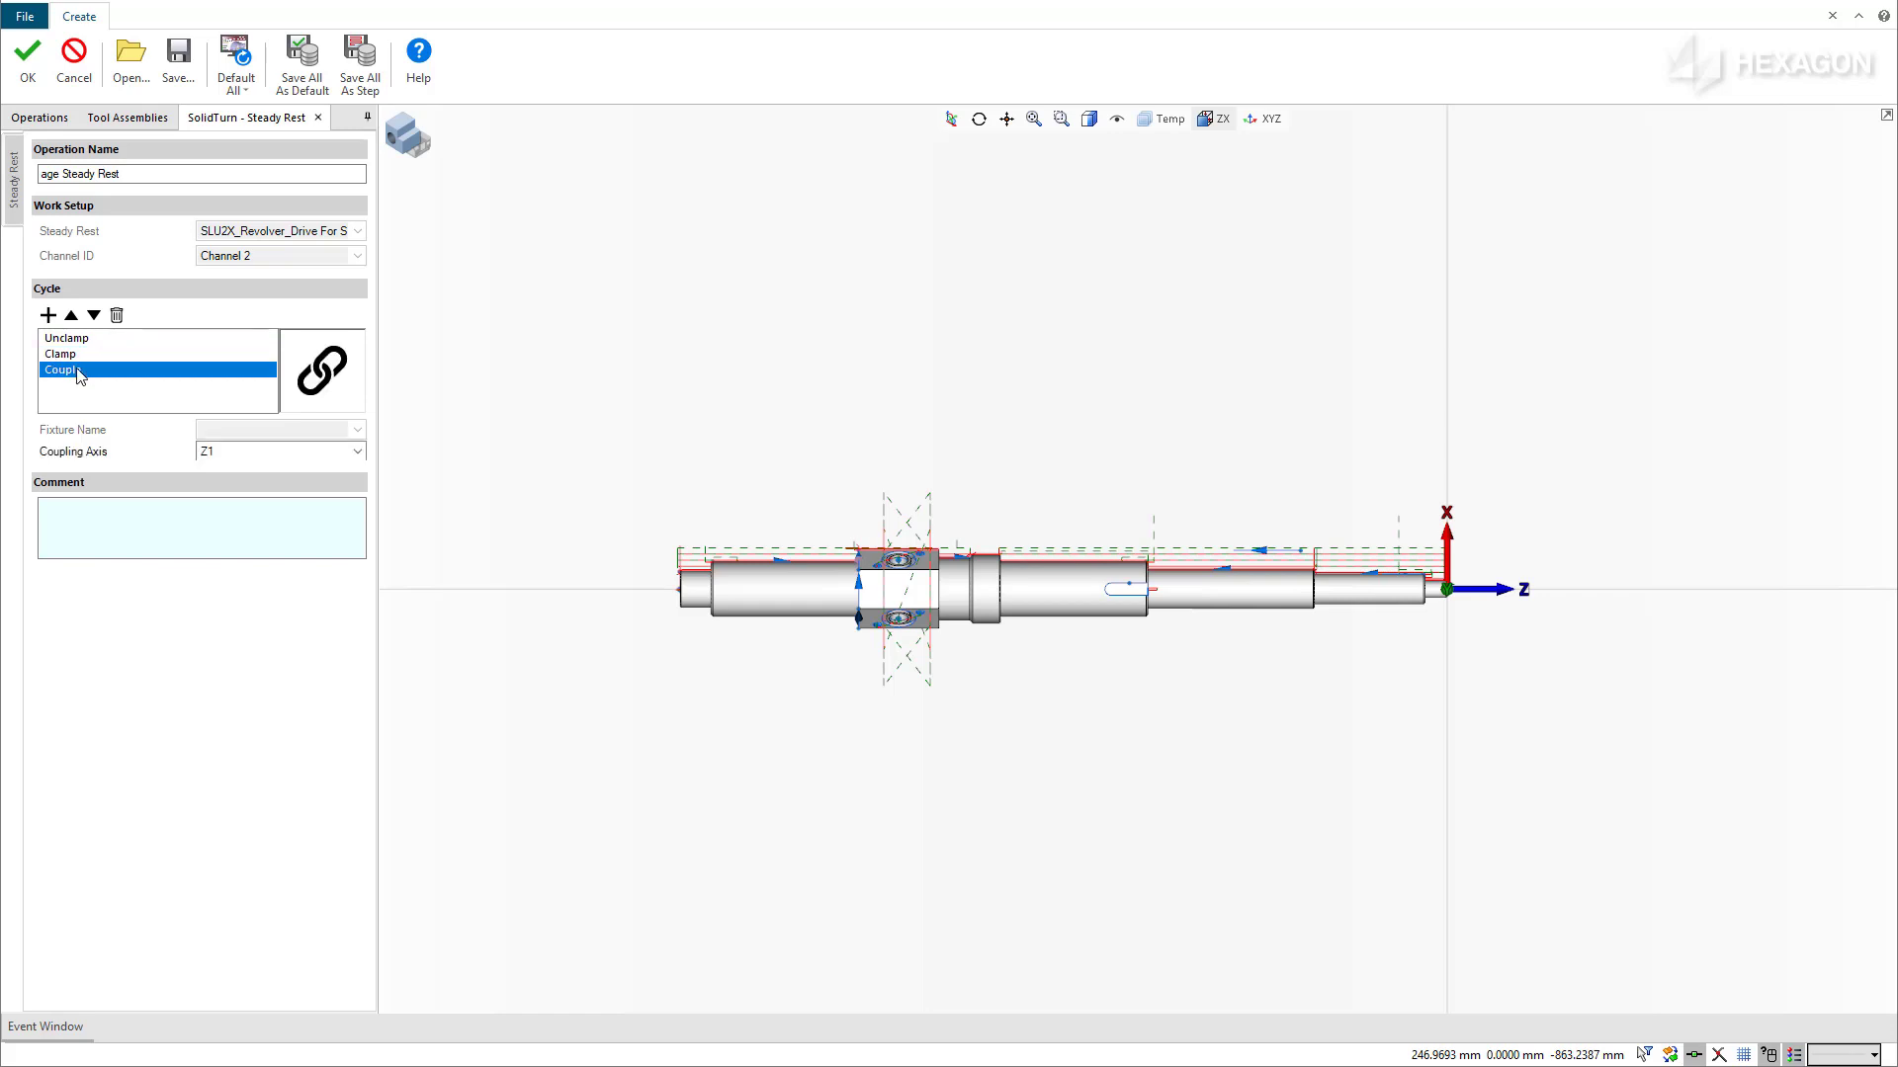
Step: Try reordering the cycle by moving the Couple item above Clamp and back below it
click(71, 316)
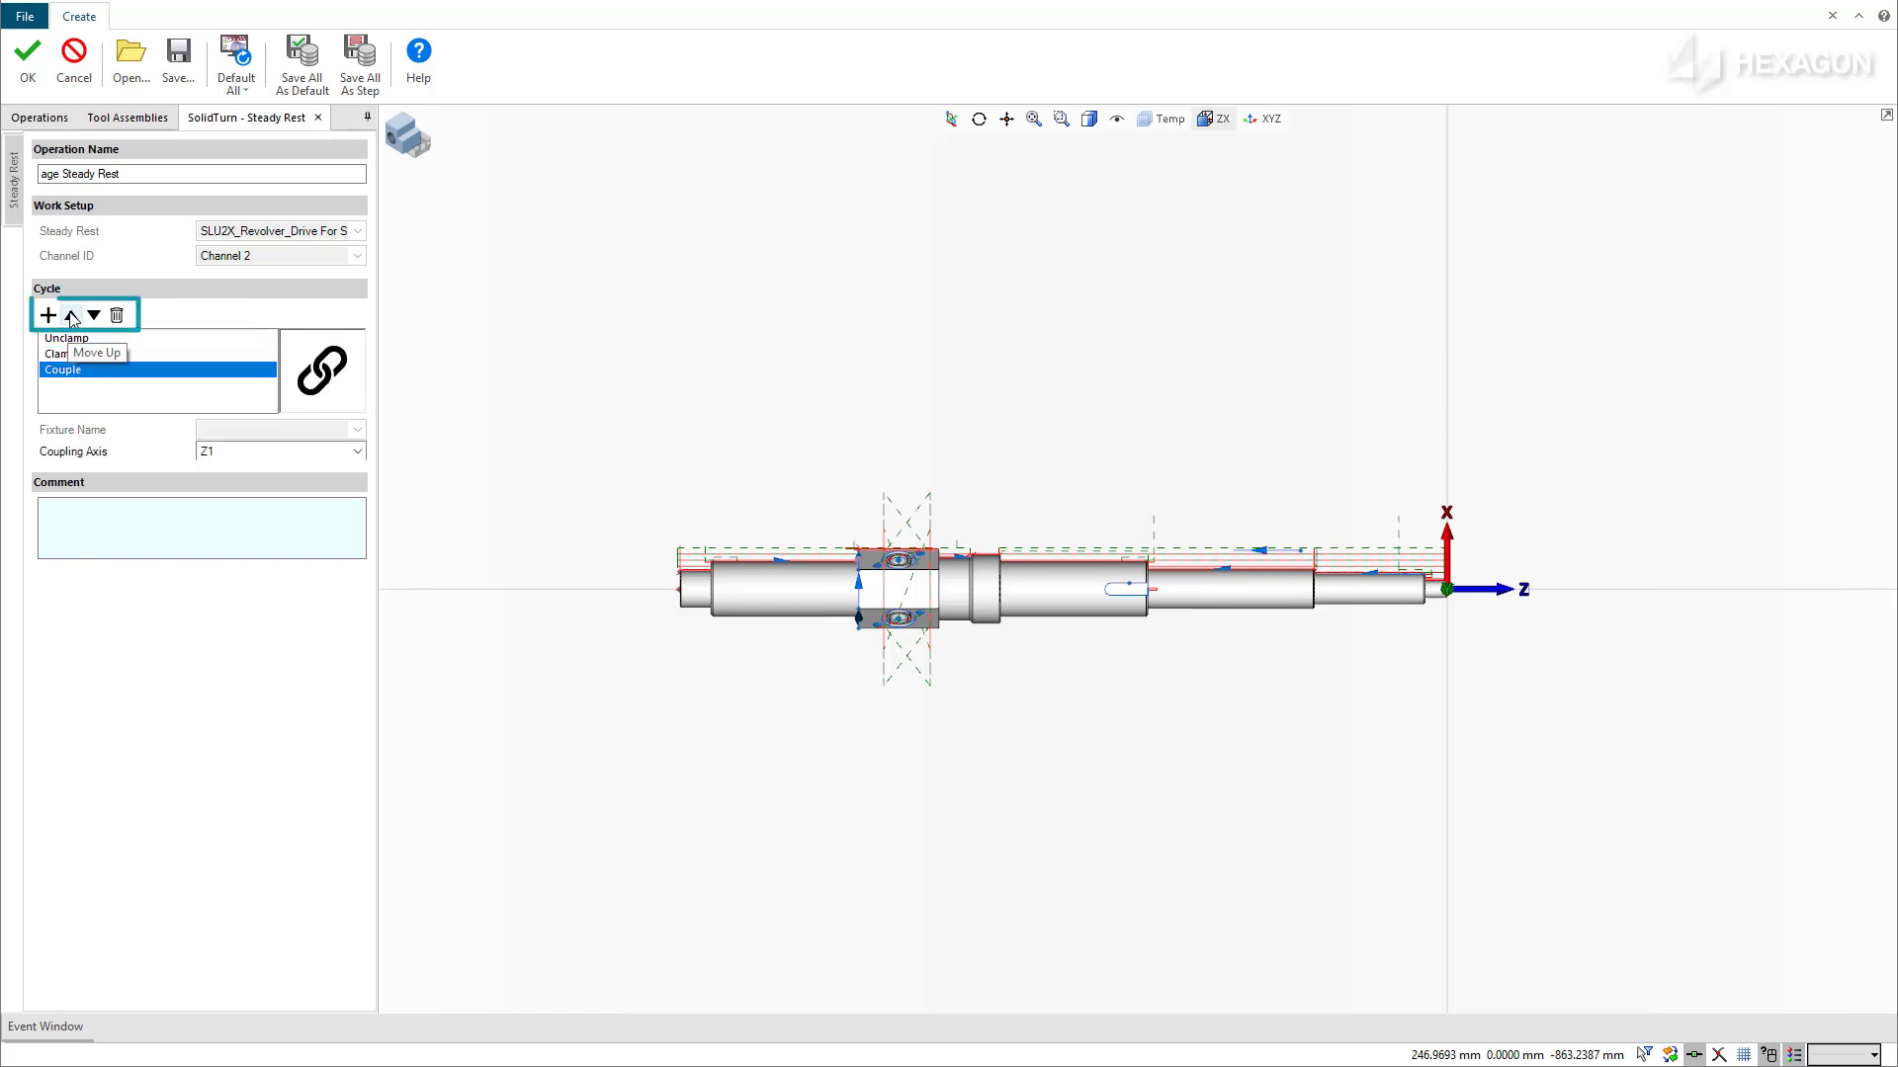
click(71, 315)
click(95, 316)
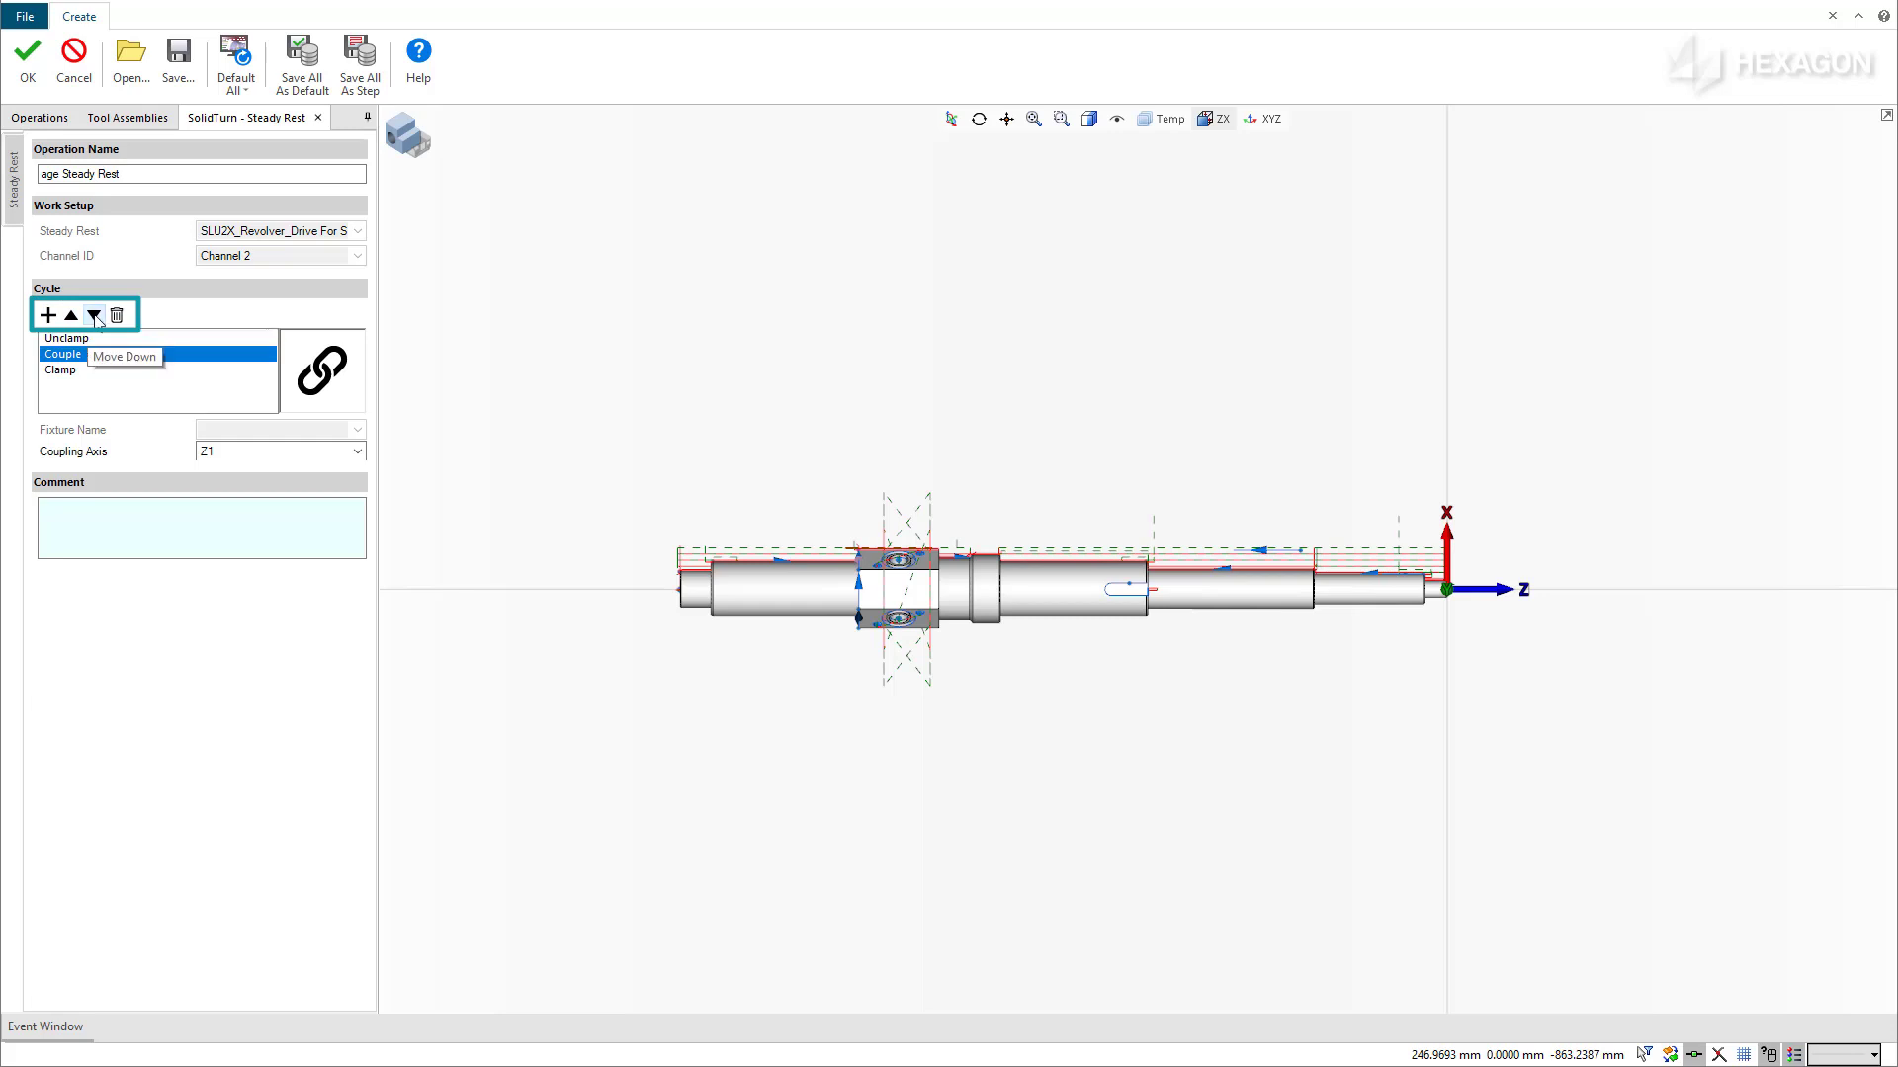
click(95, 316)
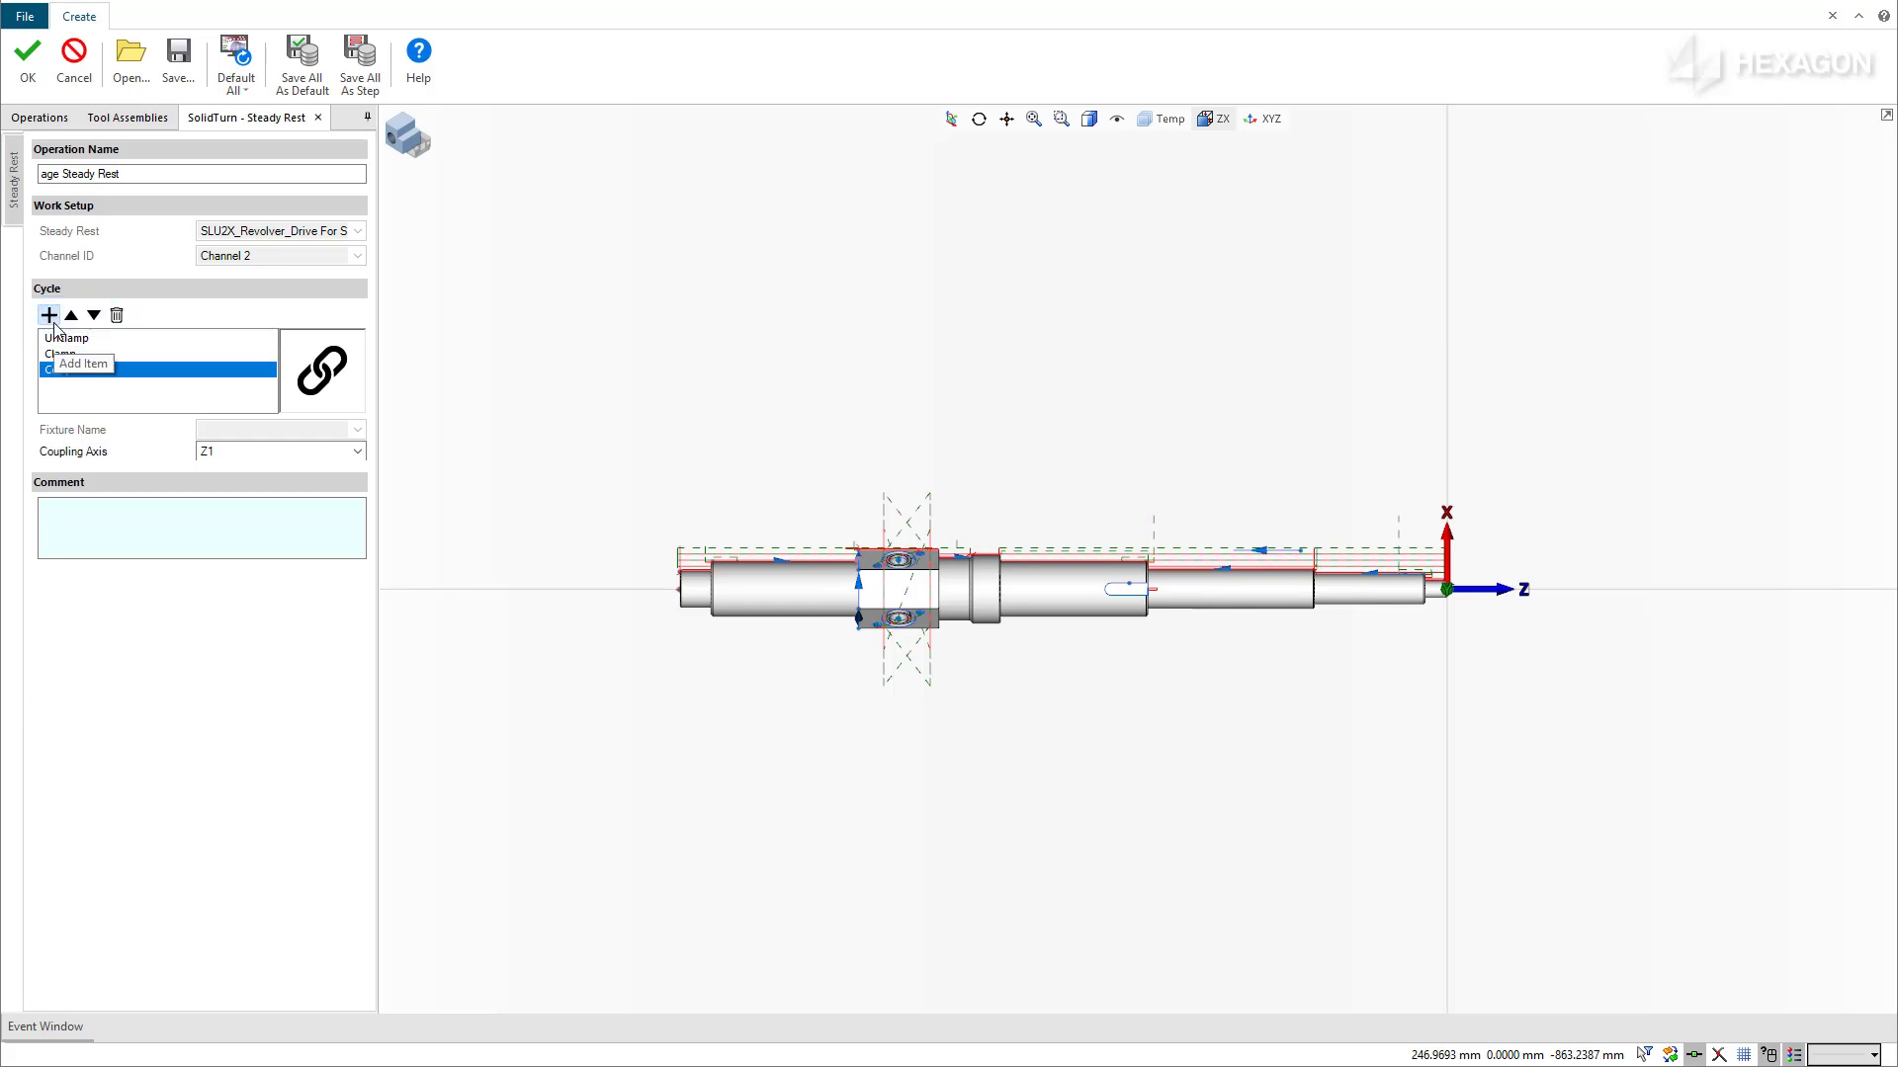
Step: Try a Move Z cycle item with Rapid motion to Position, look at the other item types, and cancel the operation
click(47, 315)
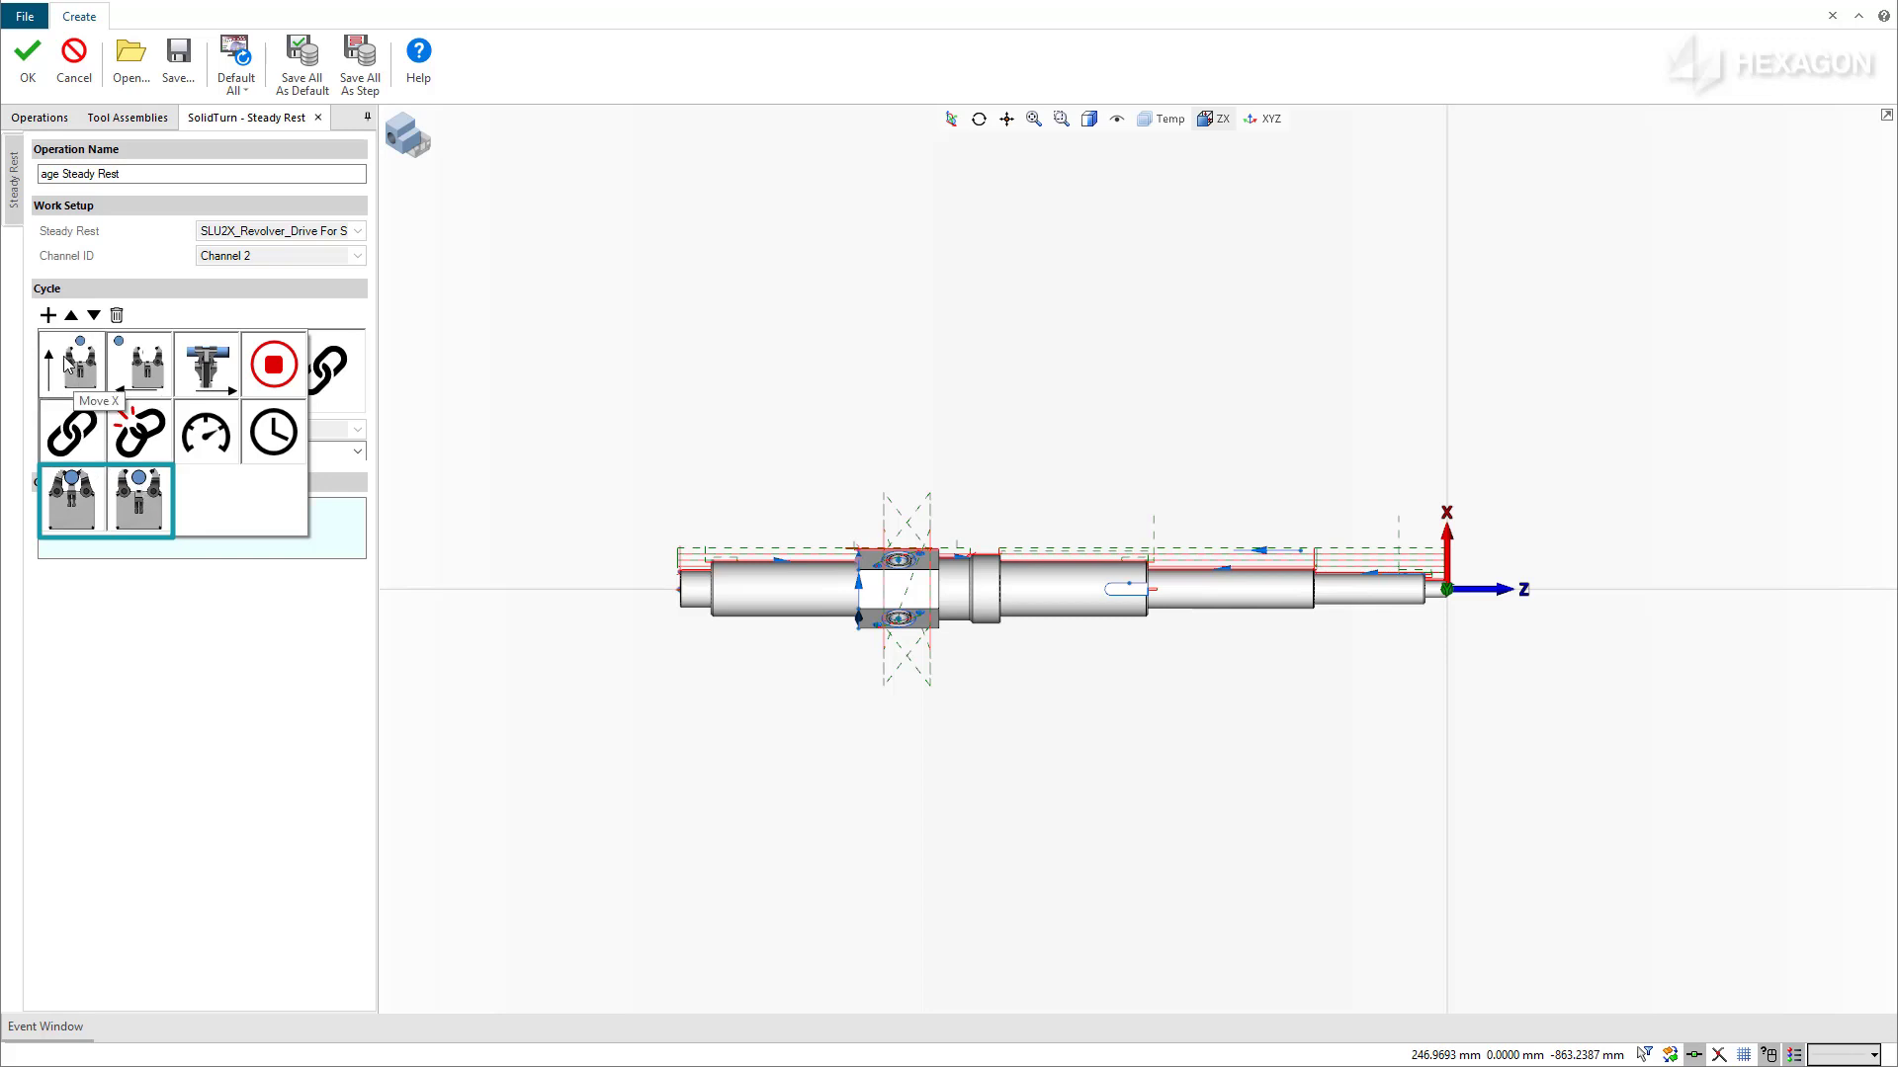
click(203, 367)
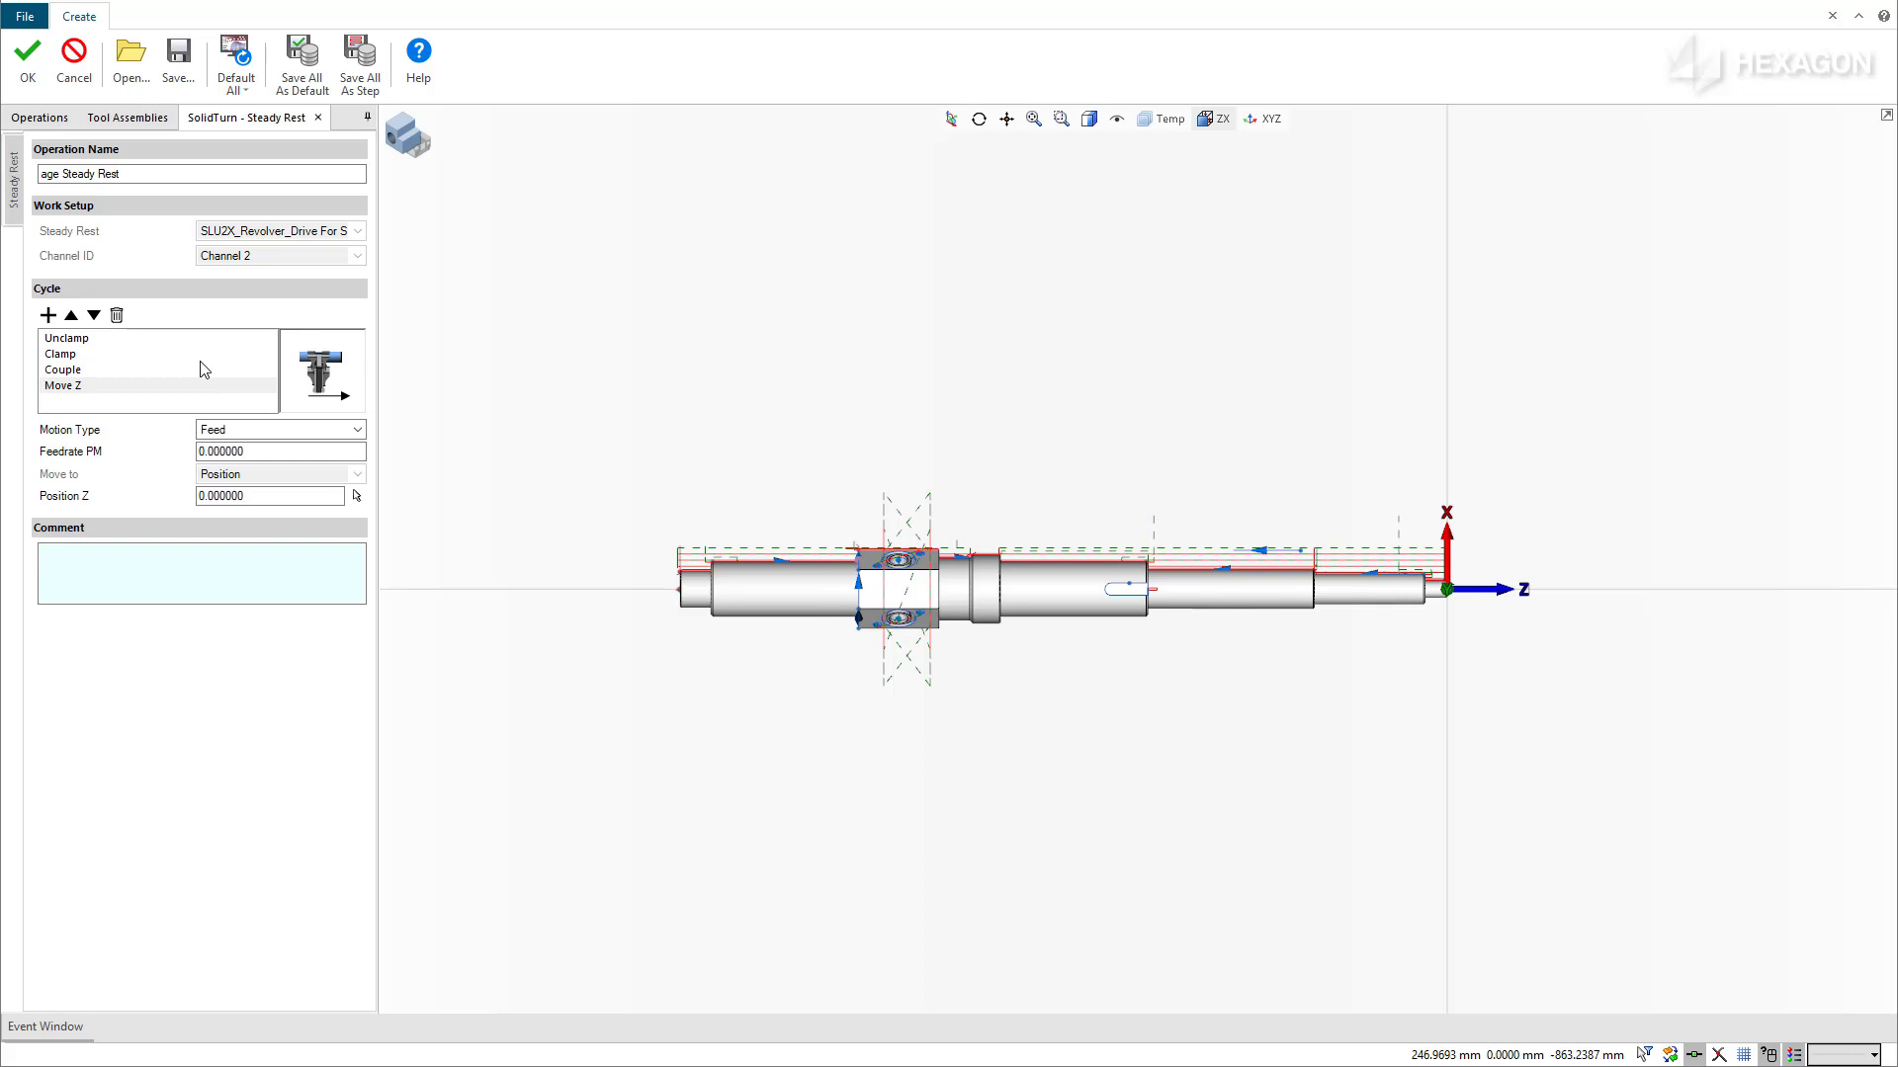
click(240, 431)
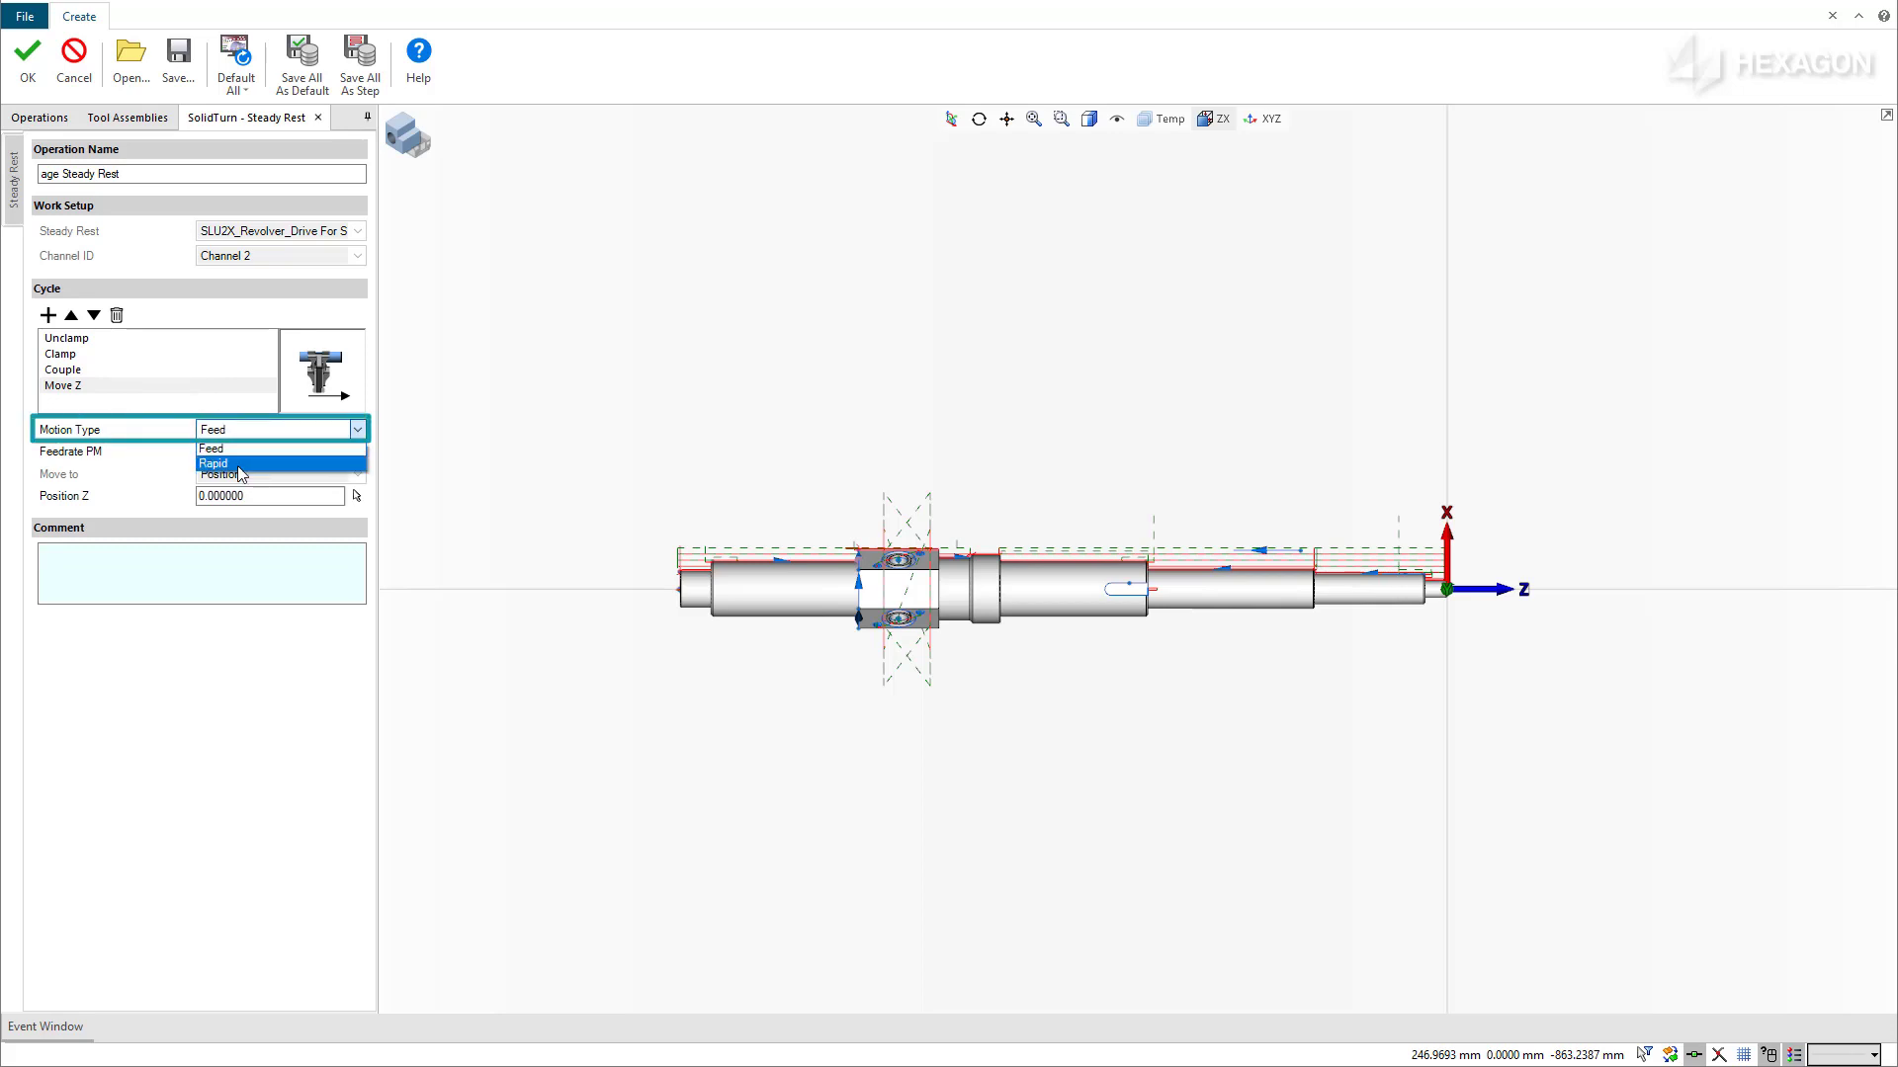
click(239, 465)
click(242, 453)
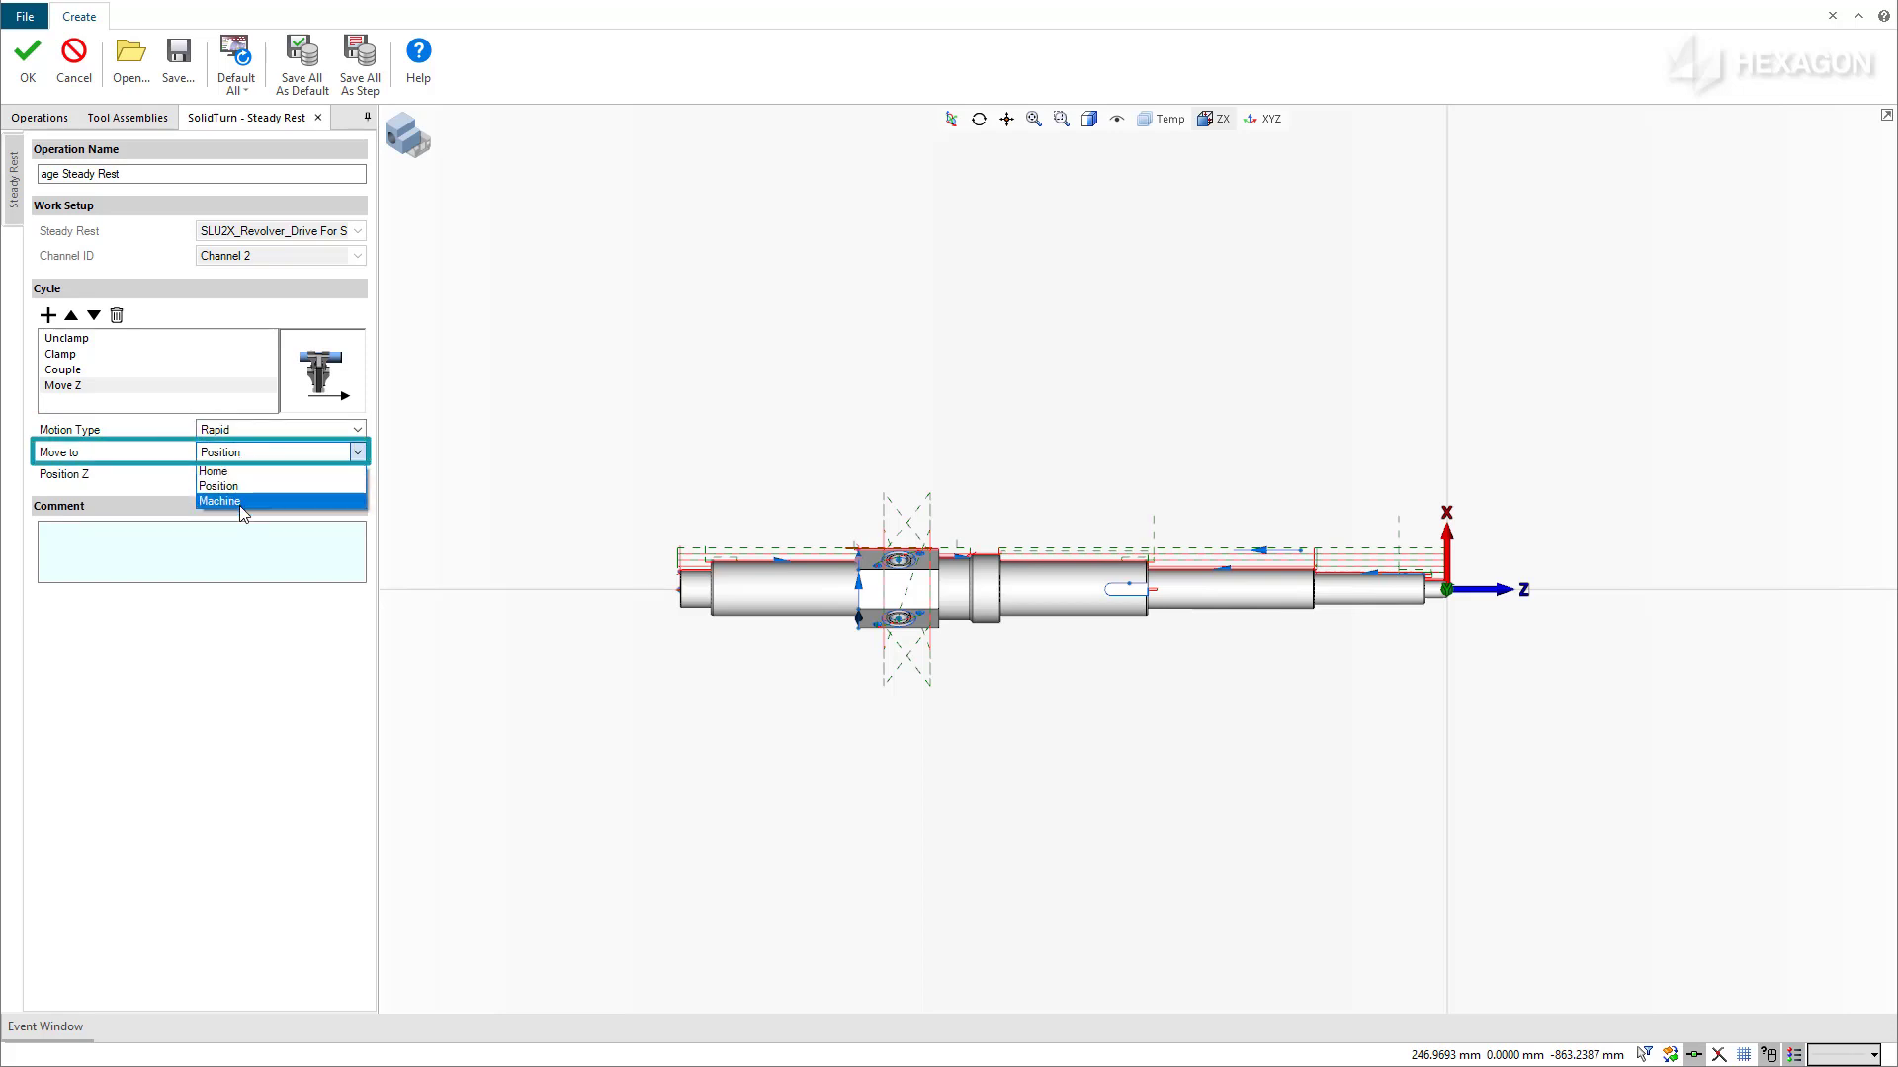
click(158, 480)
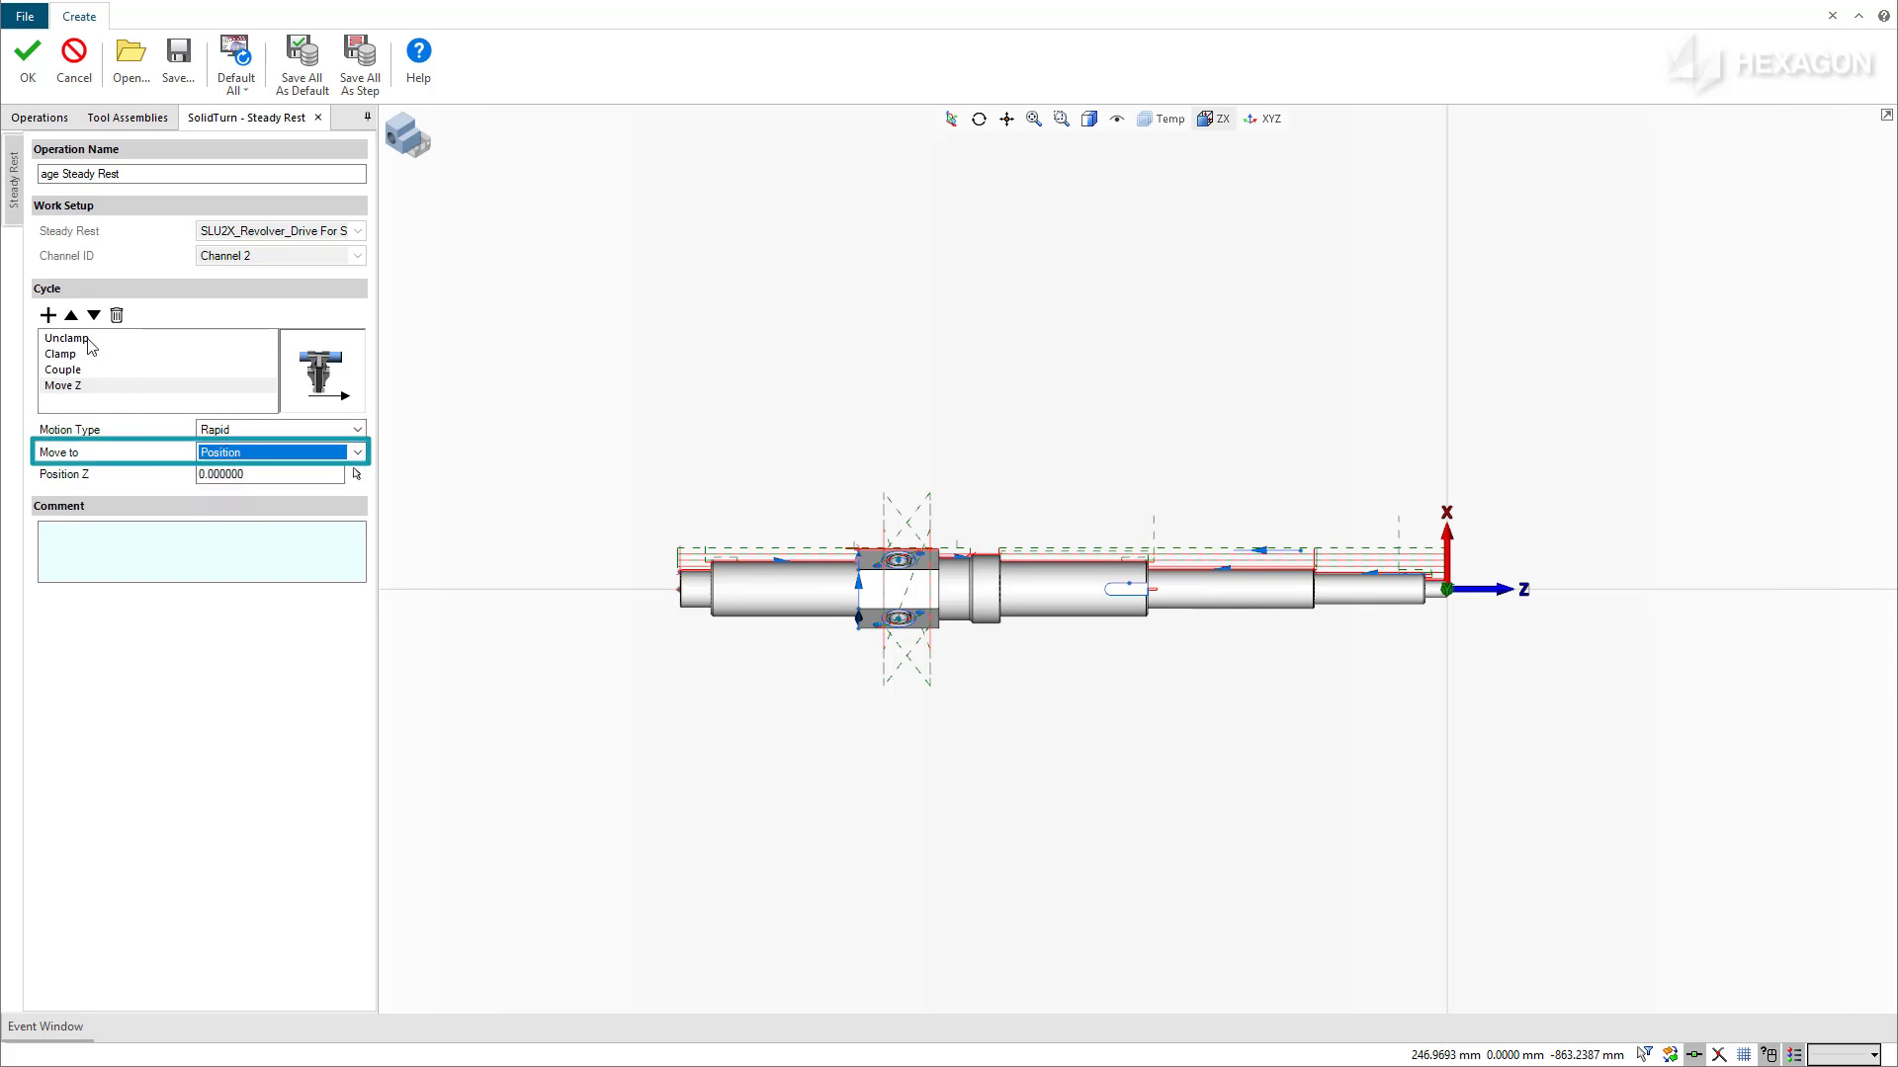
click(48, 316)
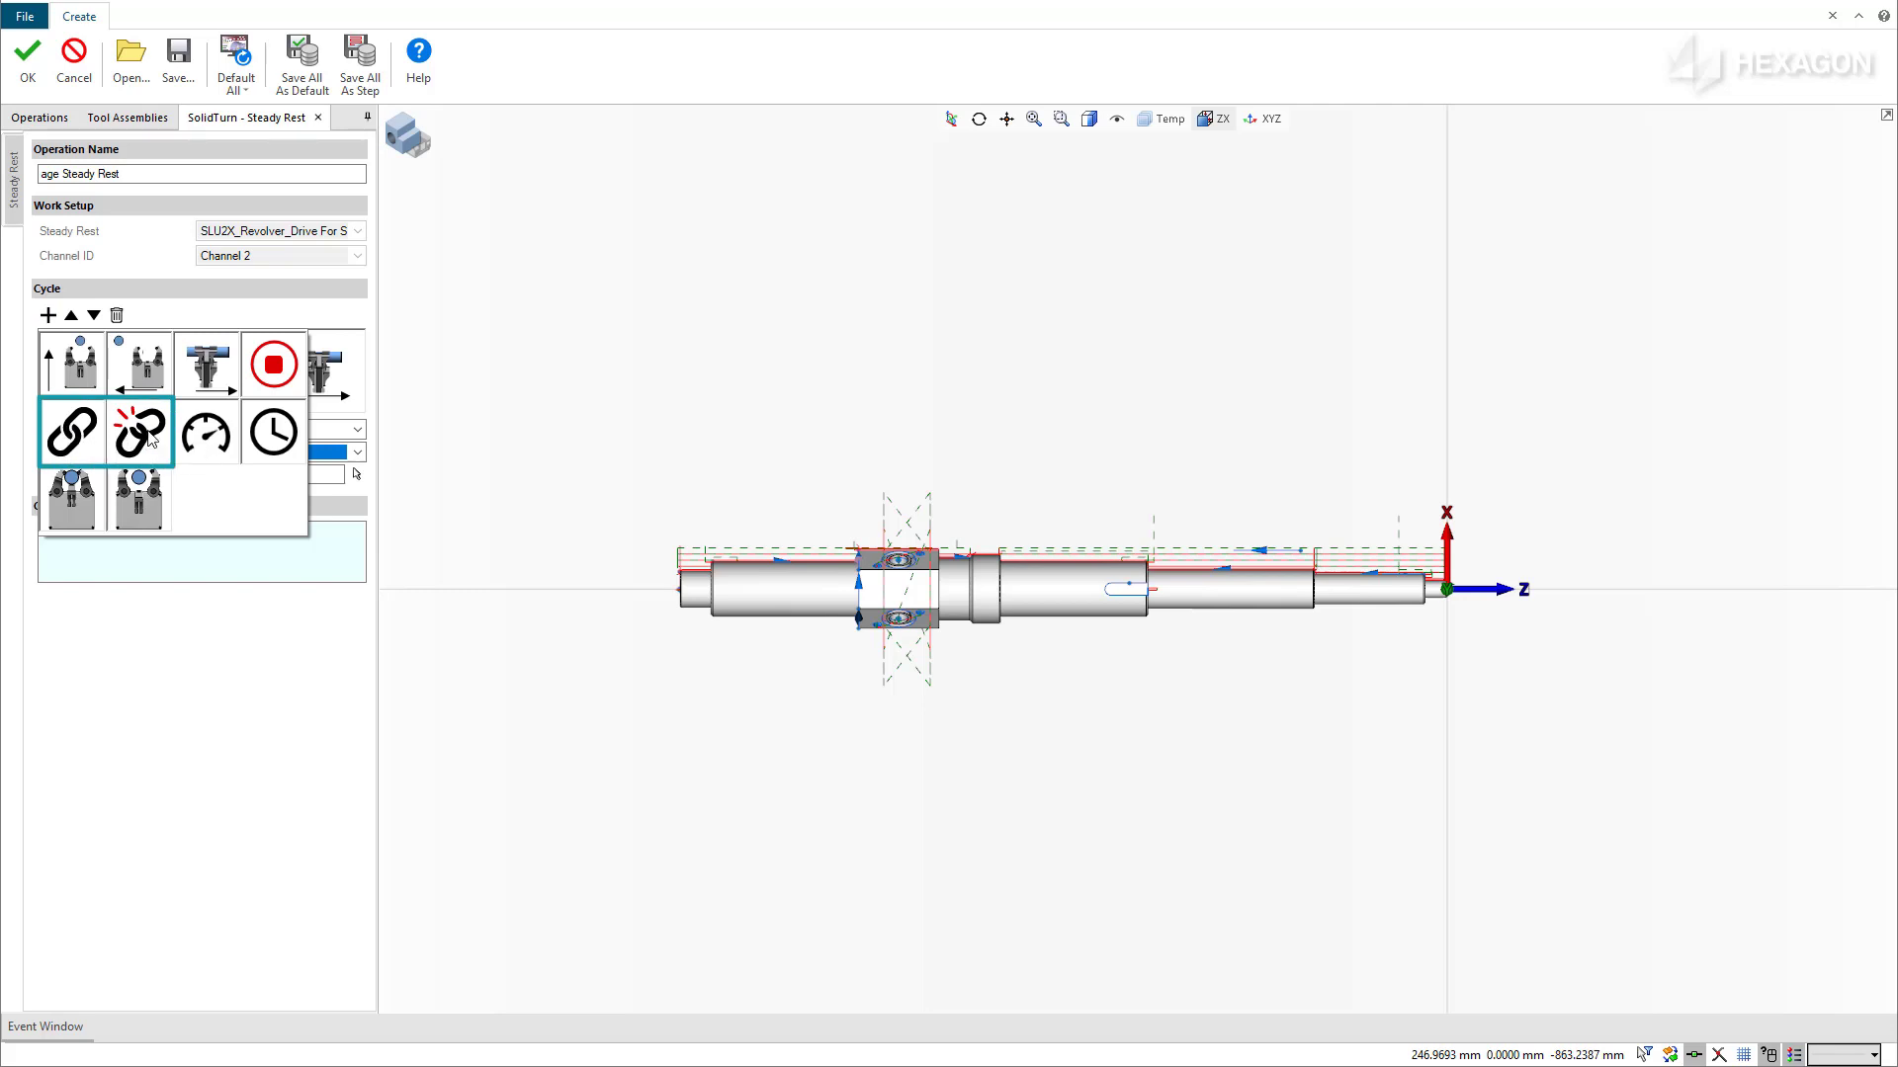
click(74, 59)
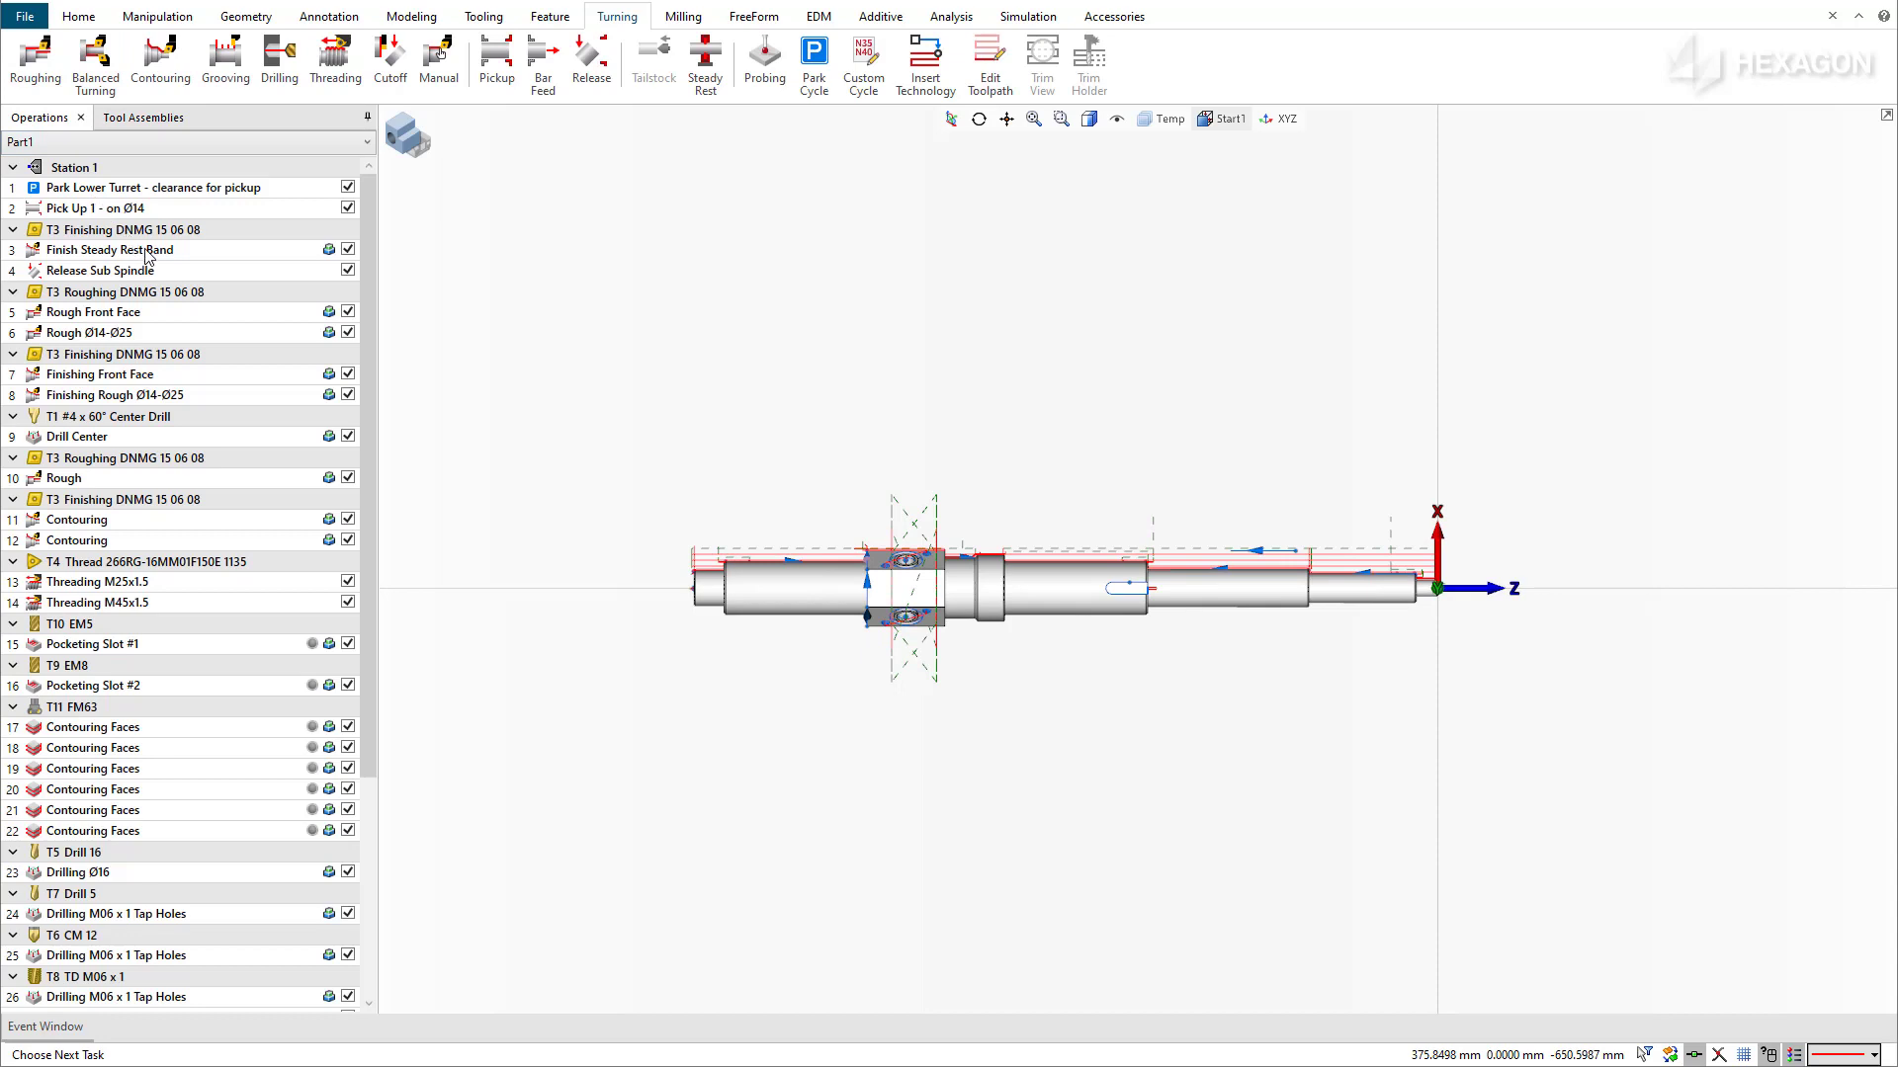
Step: Set the insertion point for new operations between Finish Steady Rest Band and Release Sub Spindle
click(148, 253)
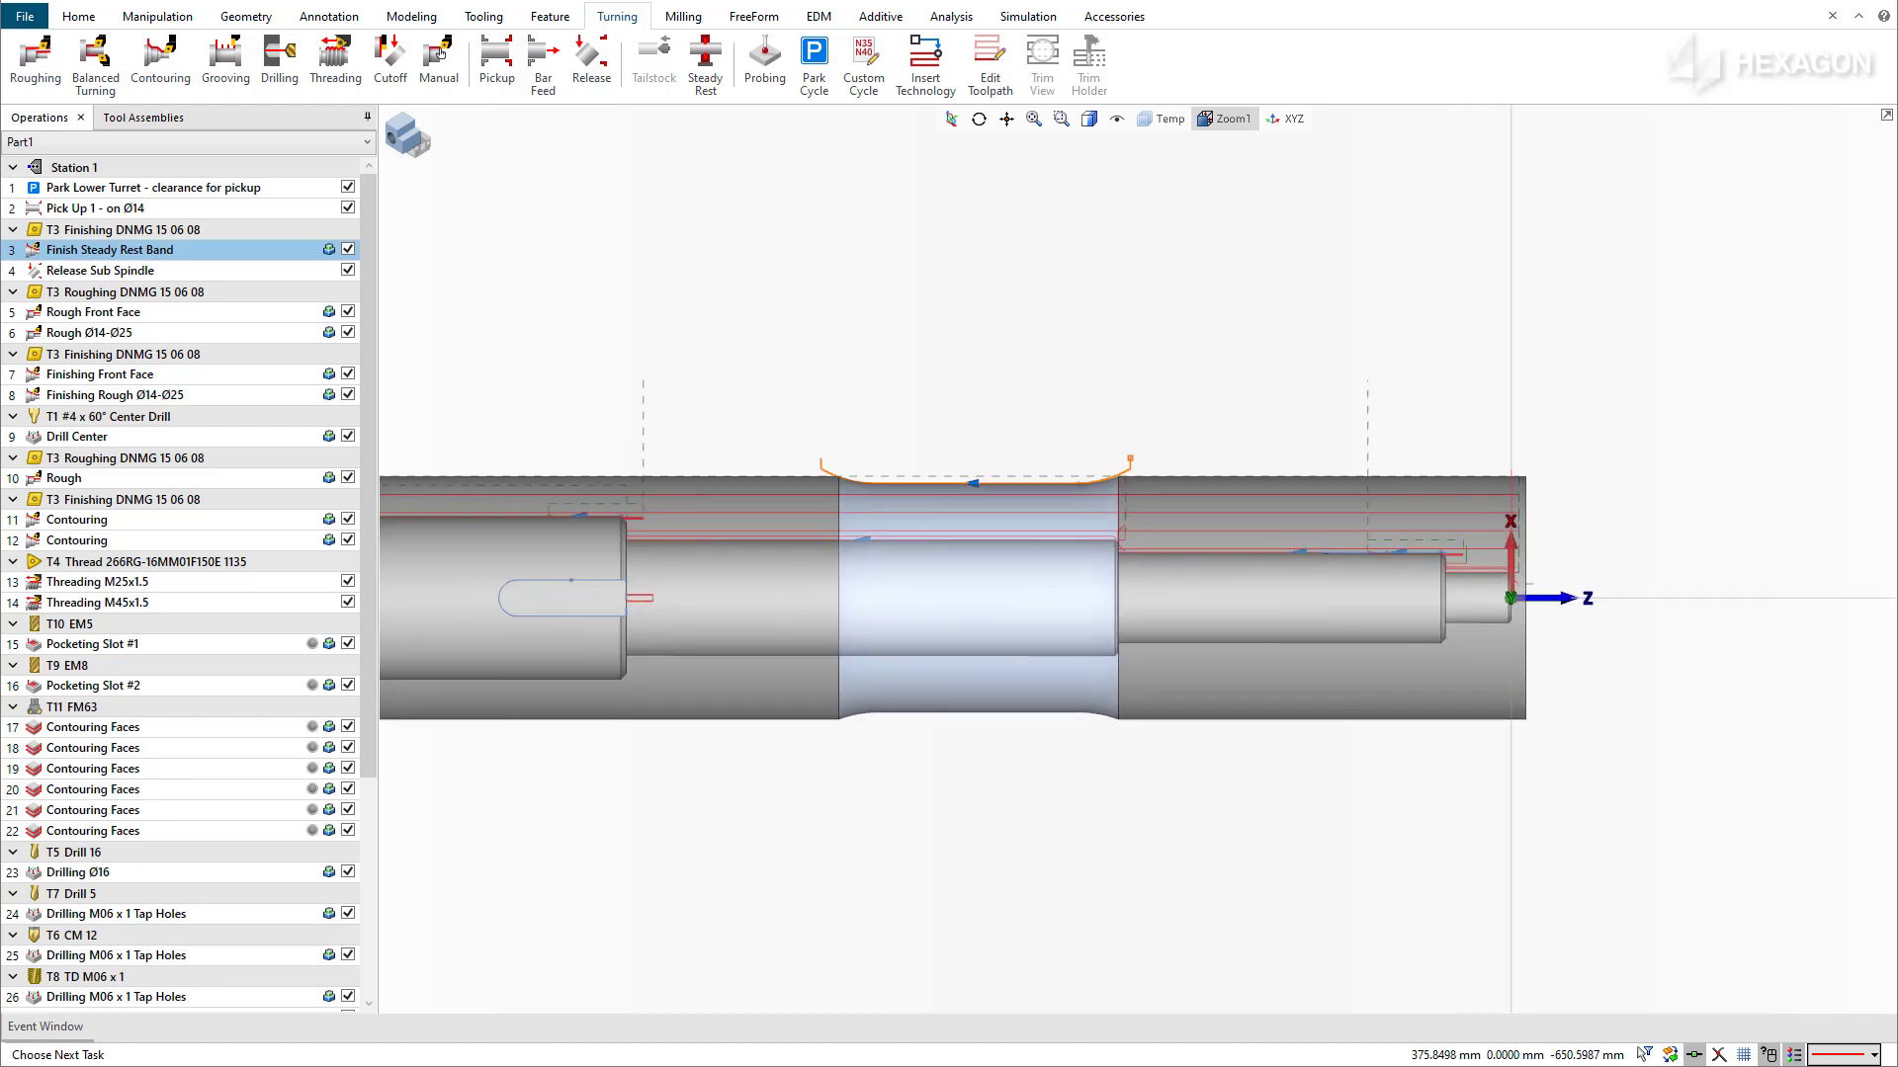
click(122, 273)
right_click(127, 271)
click(186, 358)
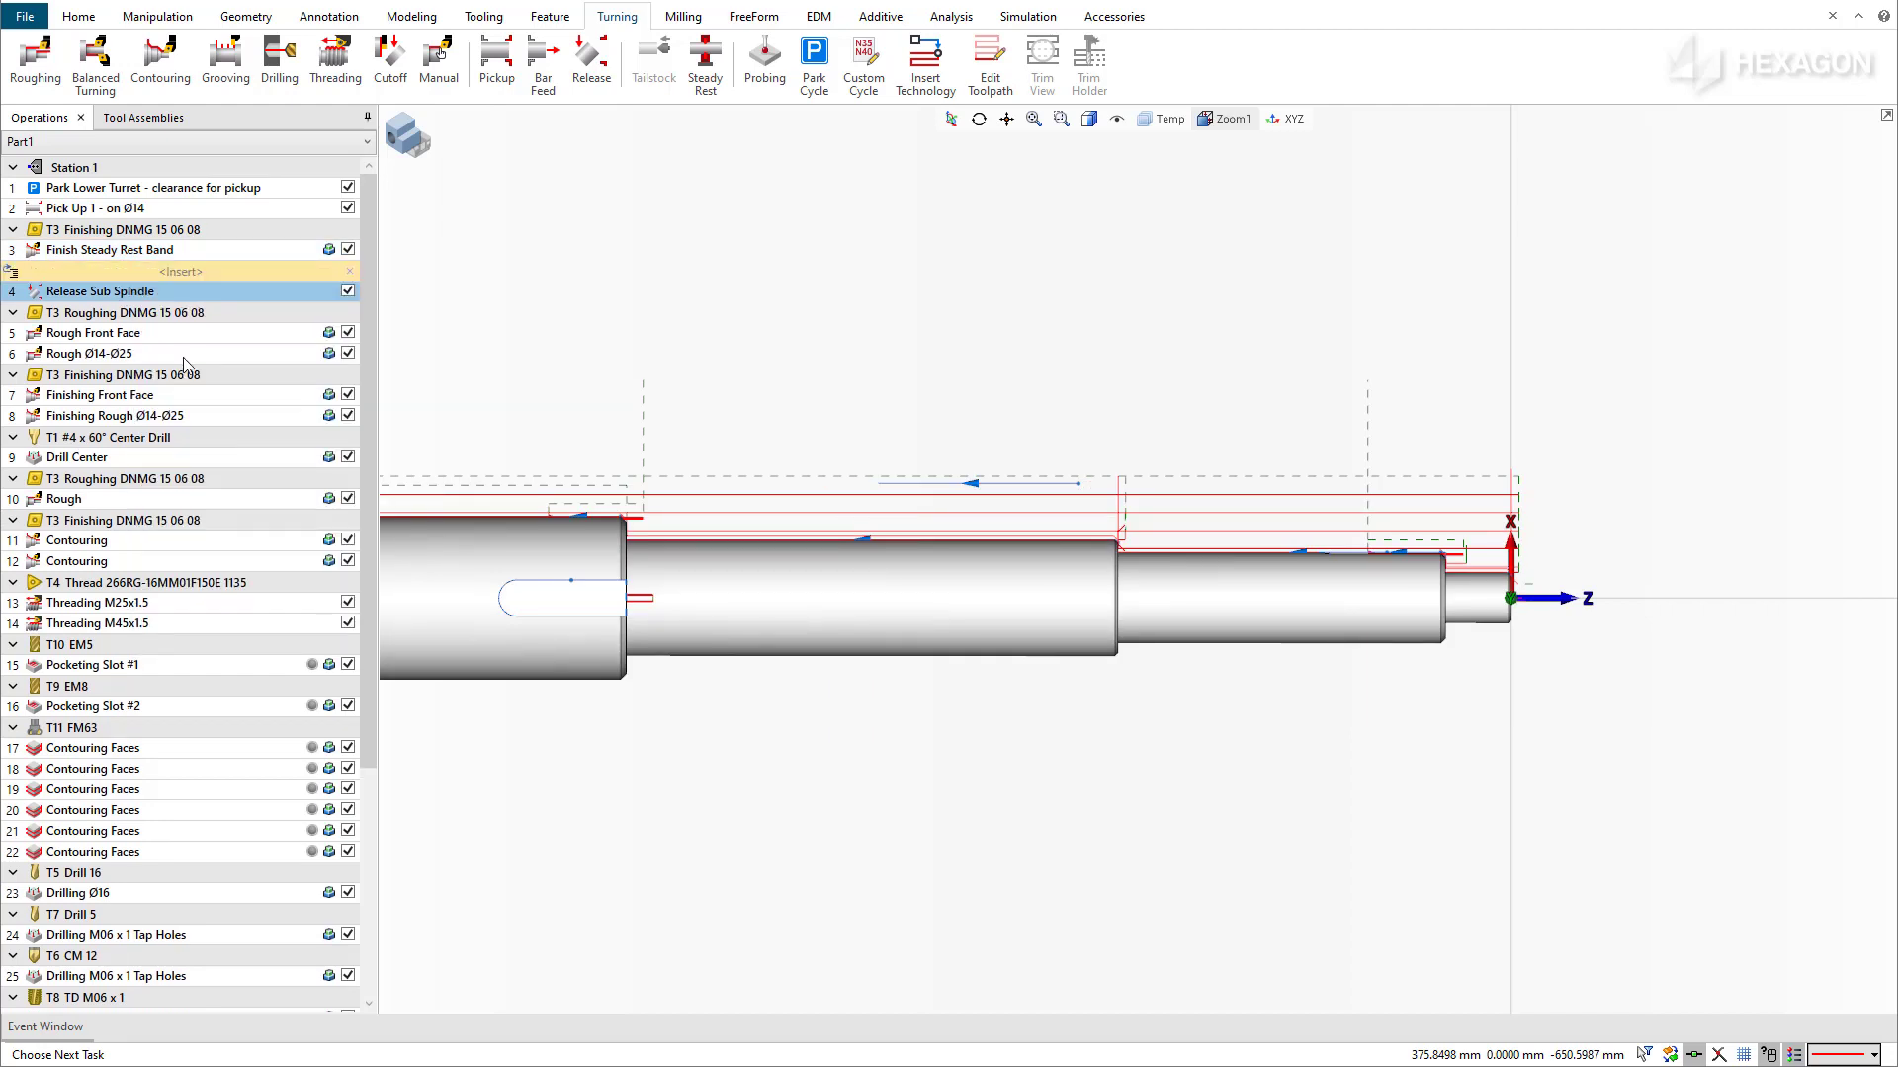
Step: Create a Steady Rest operation and replace the Clamp and Couple items of its cycle with Move Z and Move X
click(708, 81)
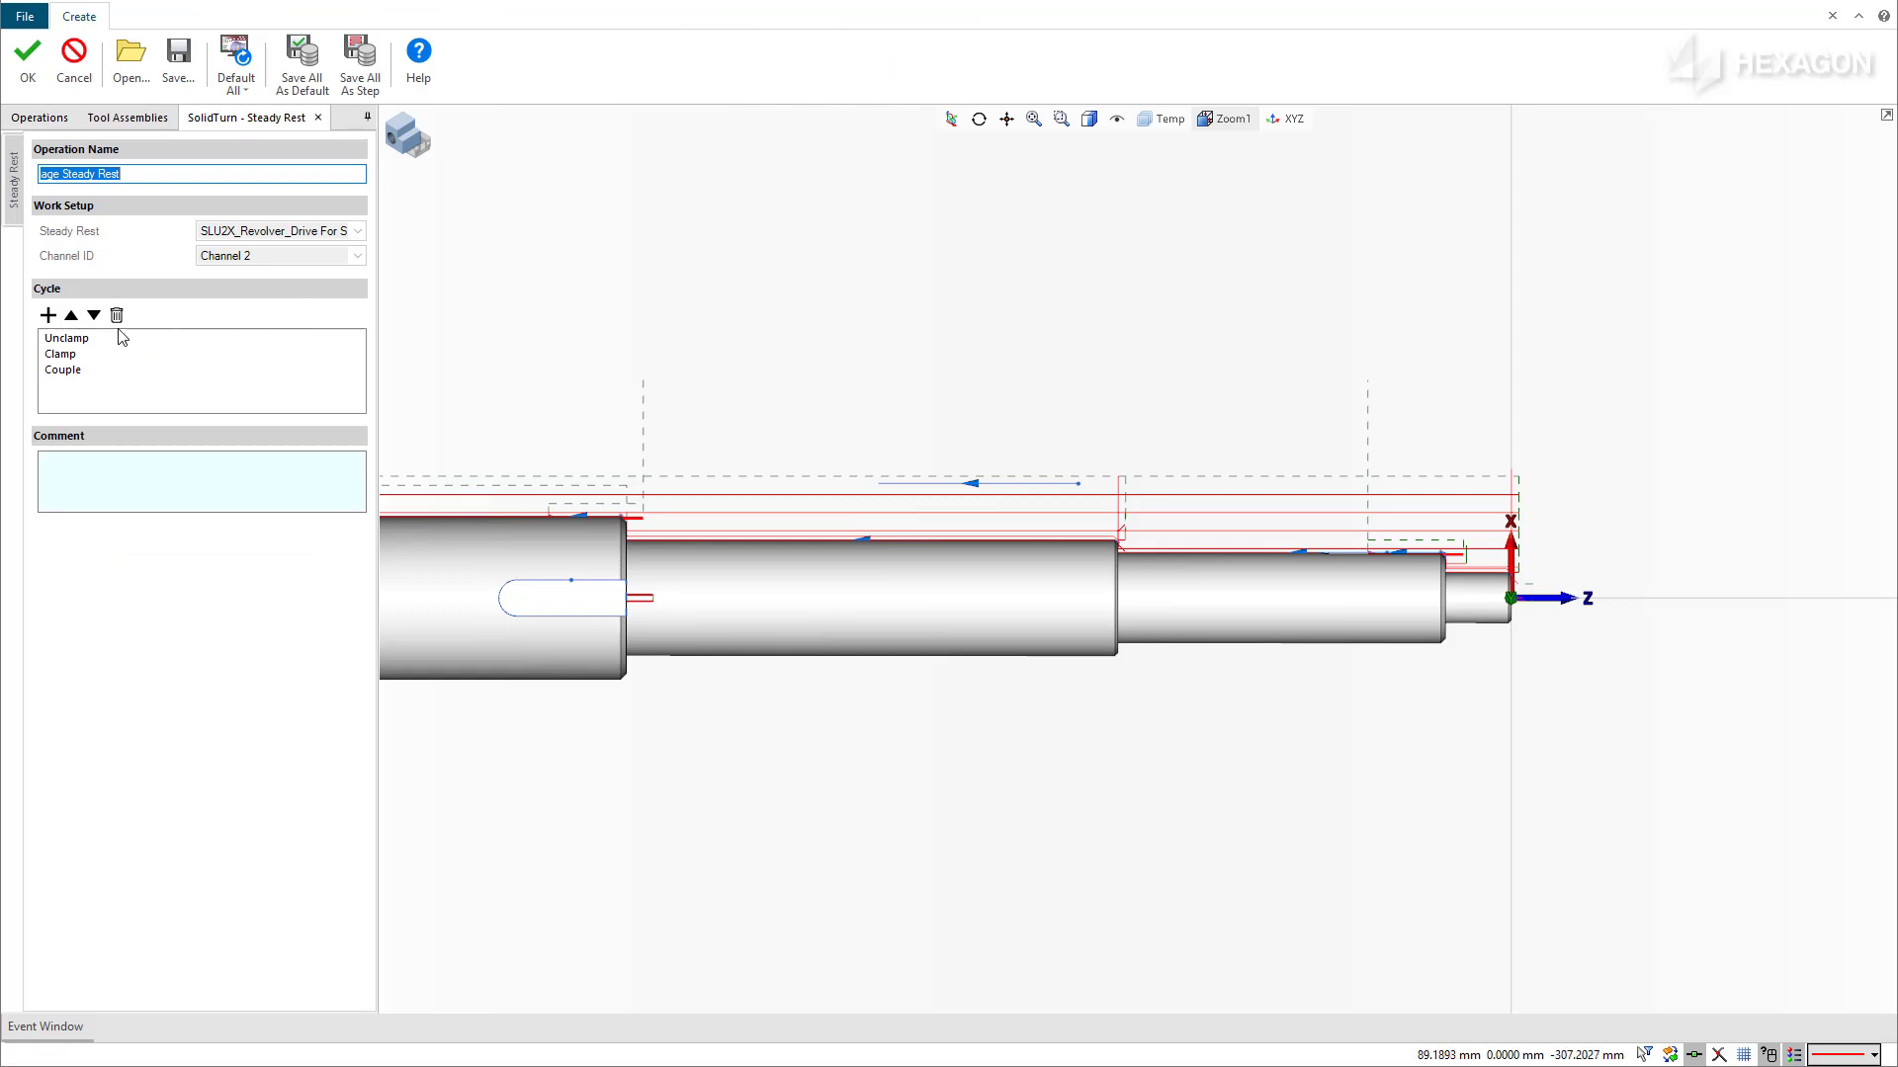
click(83, 340)
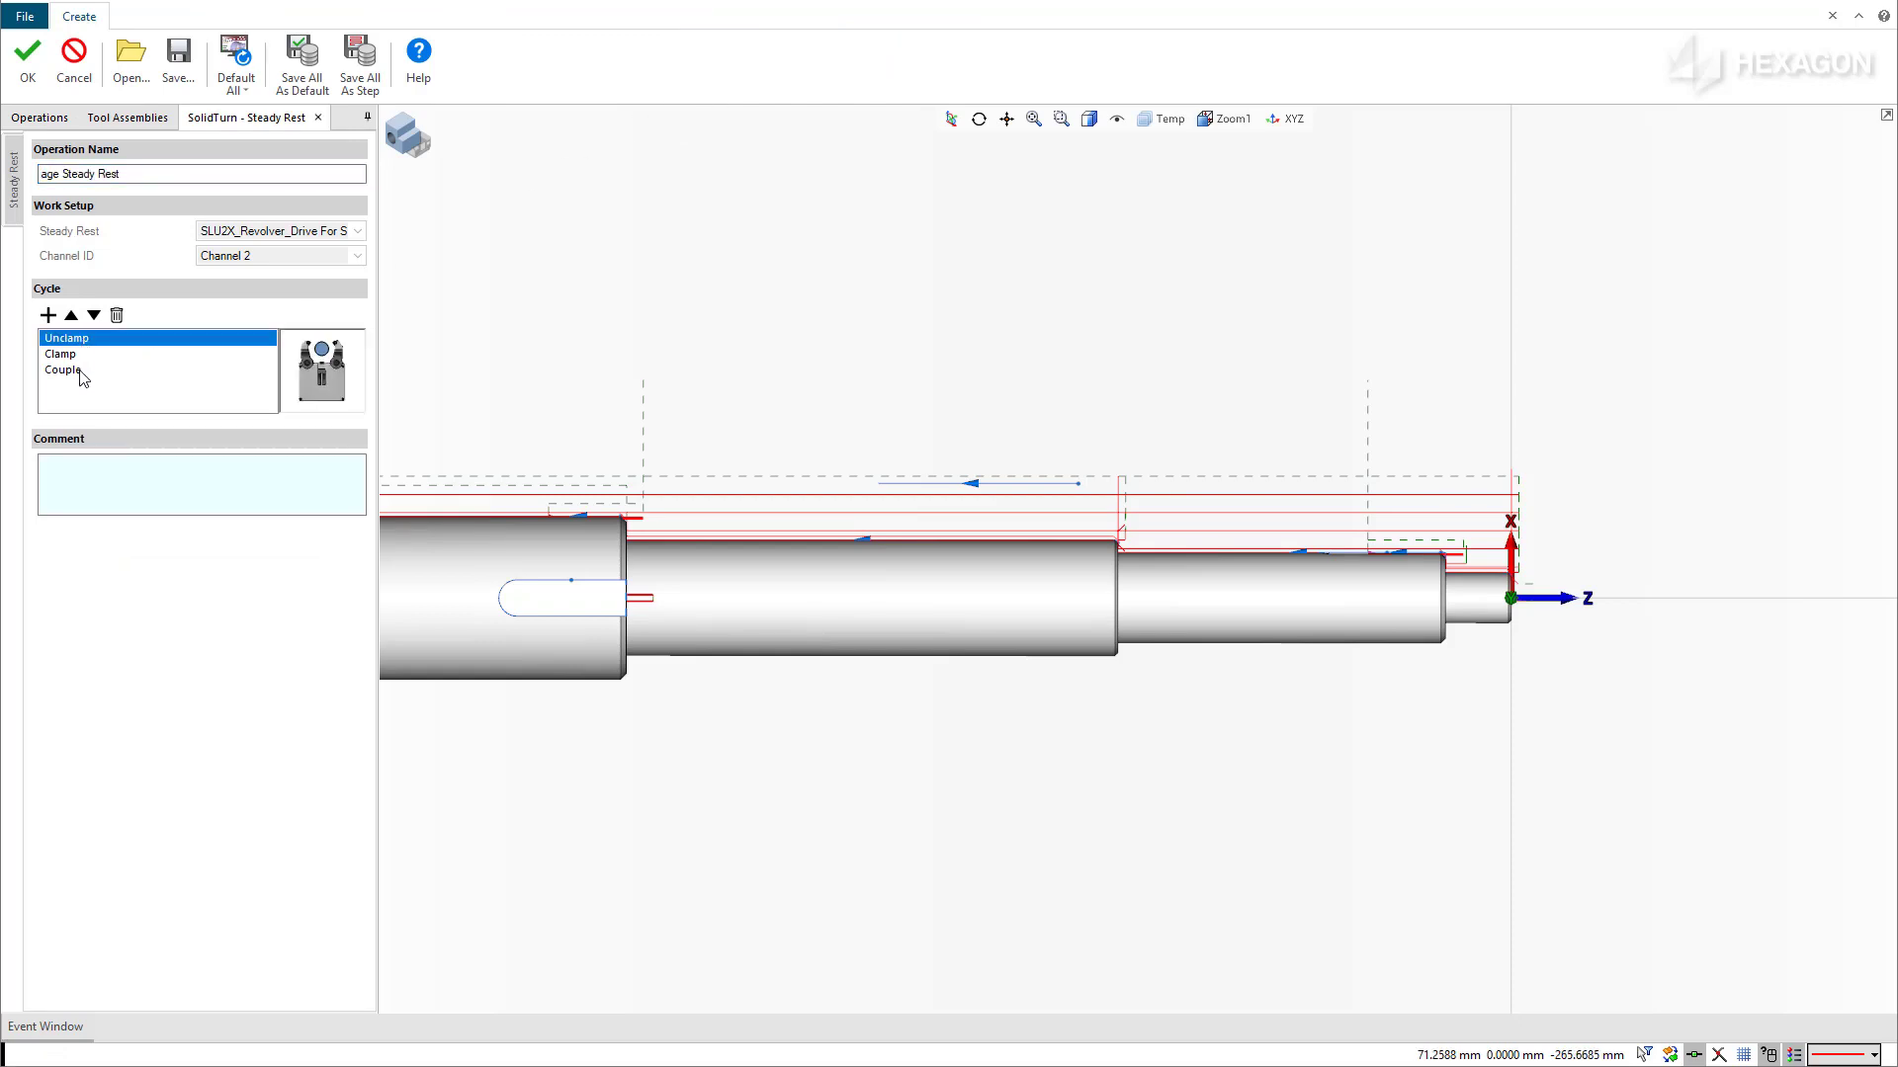
click(83, 371)
click(117, 316)
click(117, 315)
click(47, 315)
click(48, 315)
click(47, 315)
Step: Set the Move Z cycle item to Rapid motion and pick its Z position at about -147.58 mm above the shaft
click(149, 396)
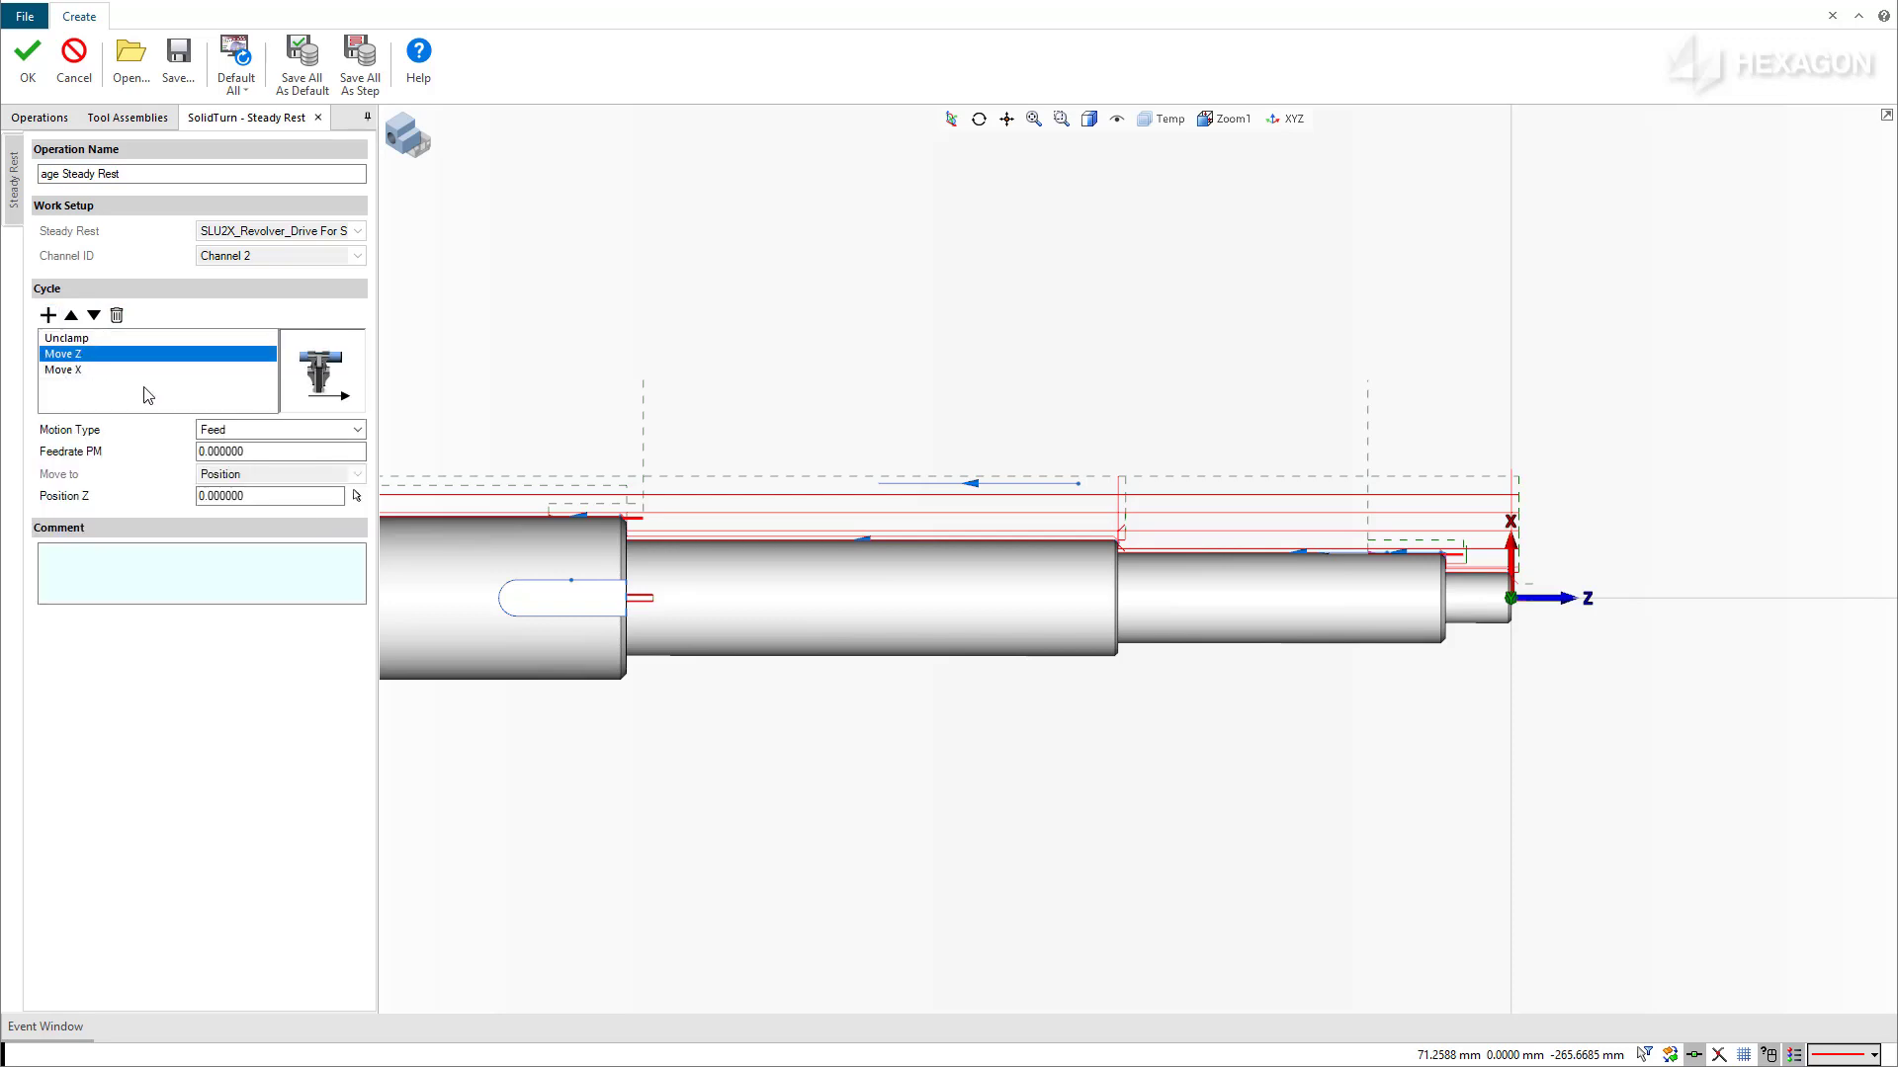
click(235, 435)
click(241, 462)
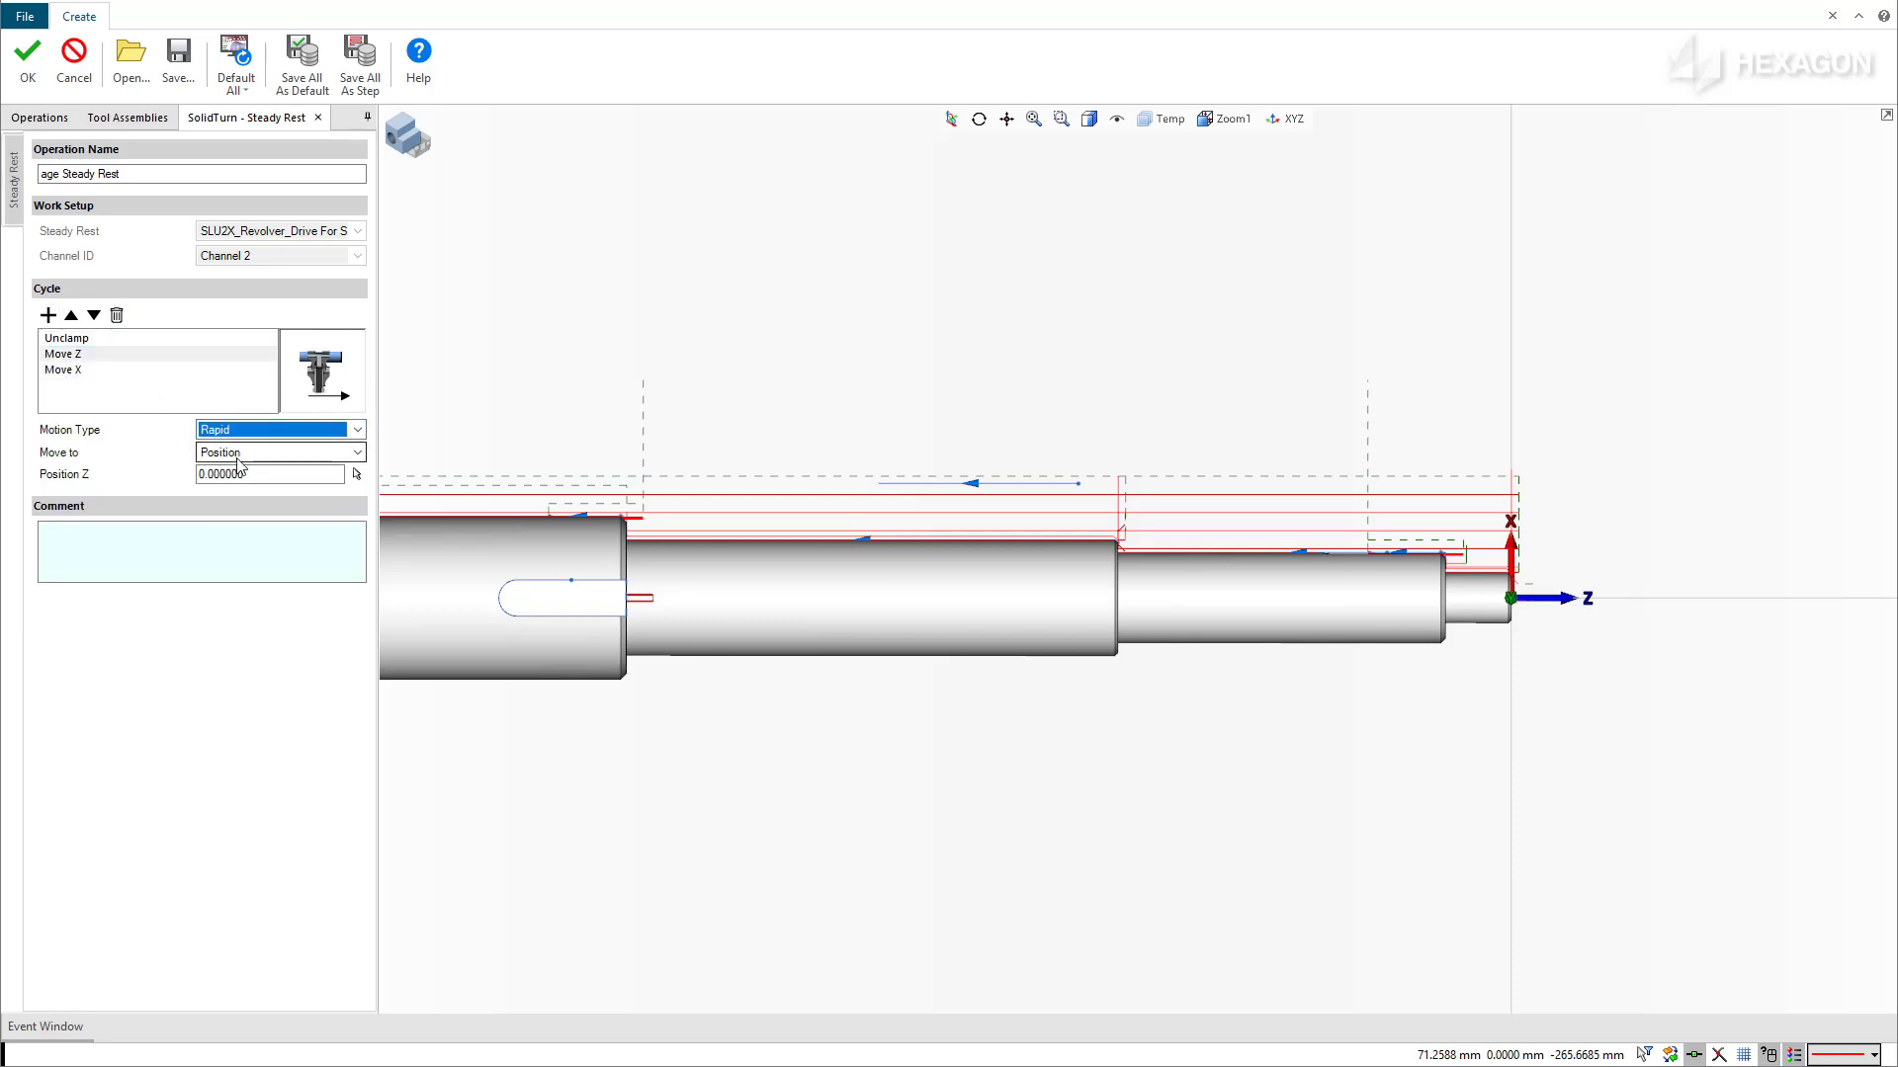
click(356, 473)
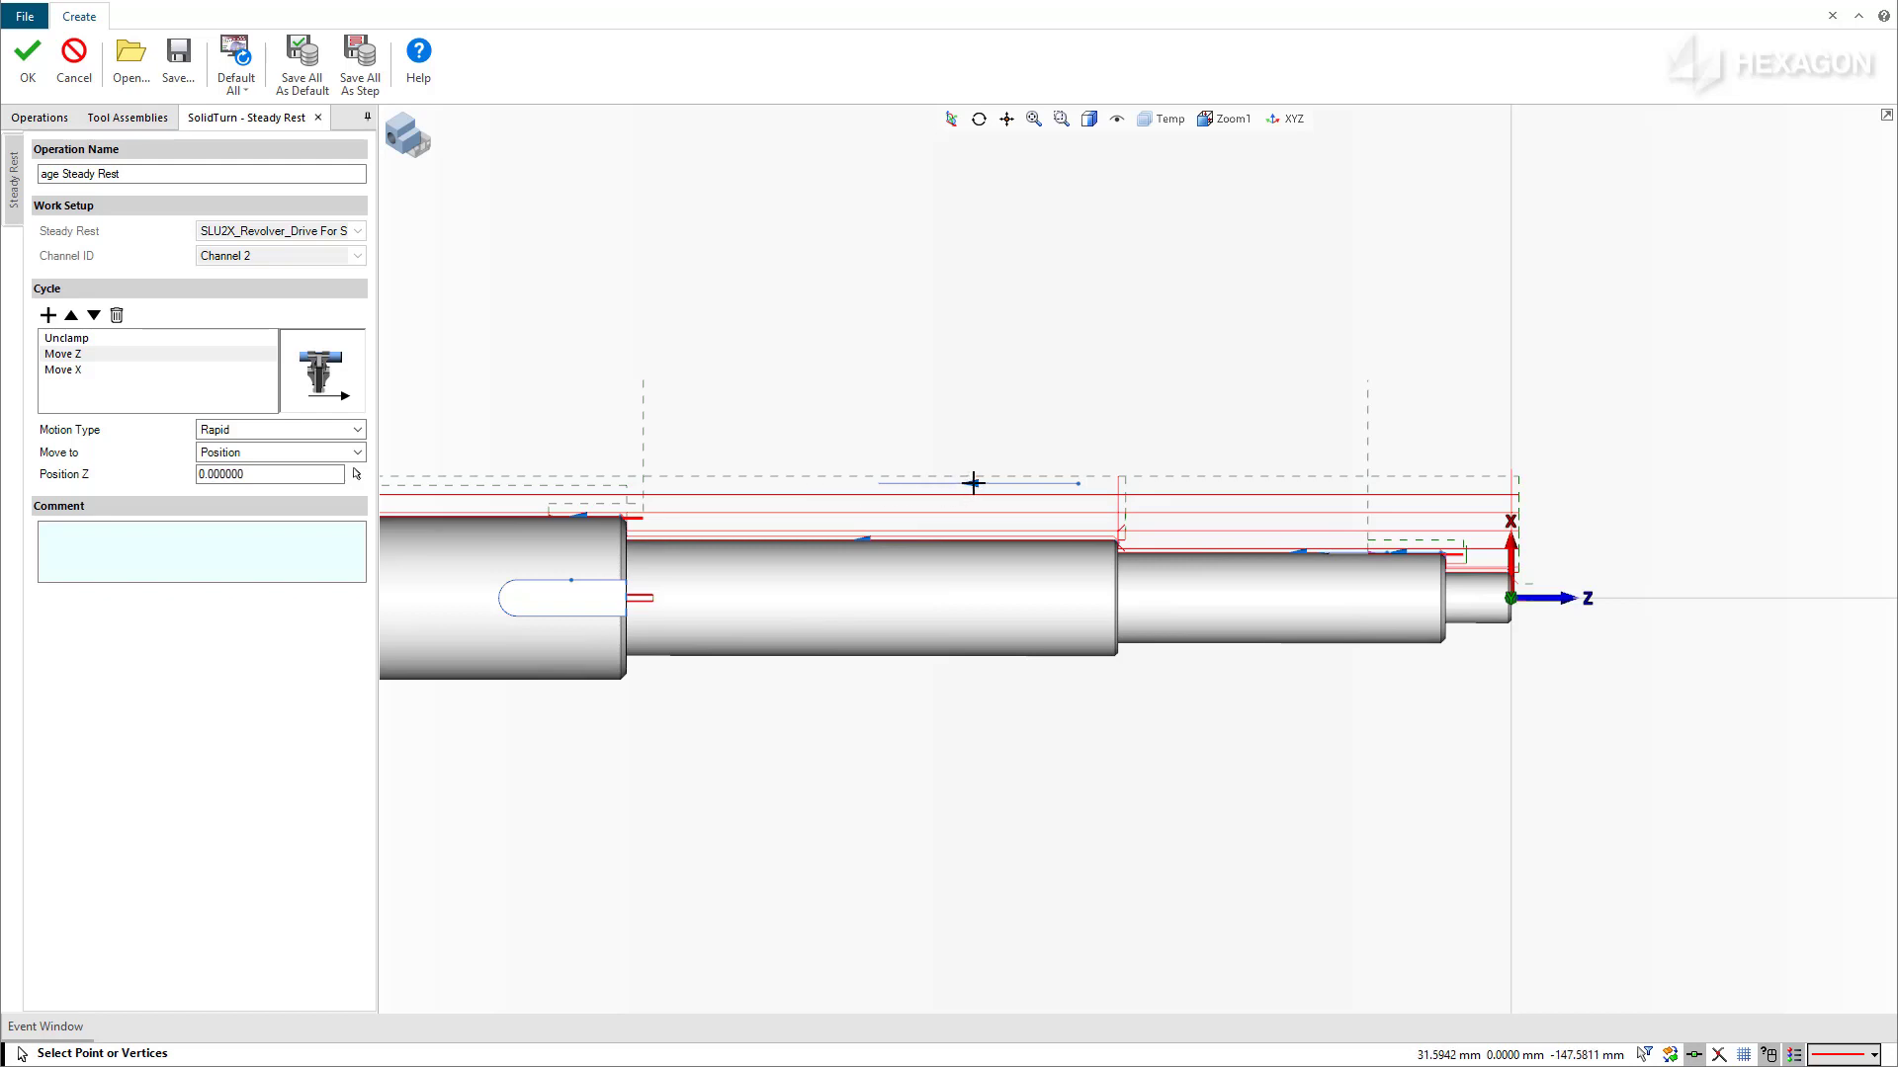
click(974, 481)
Step: Set the Move X cycle item to Rapid motion to Position, add a Clamp item at the end, and accept the operation
click(61, 370)
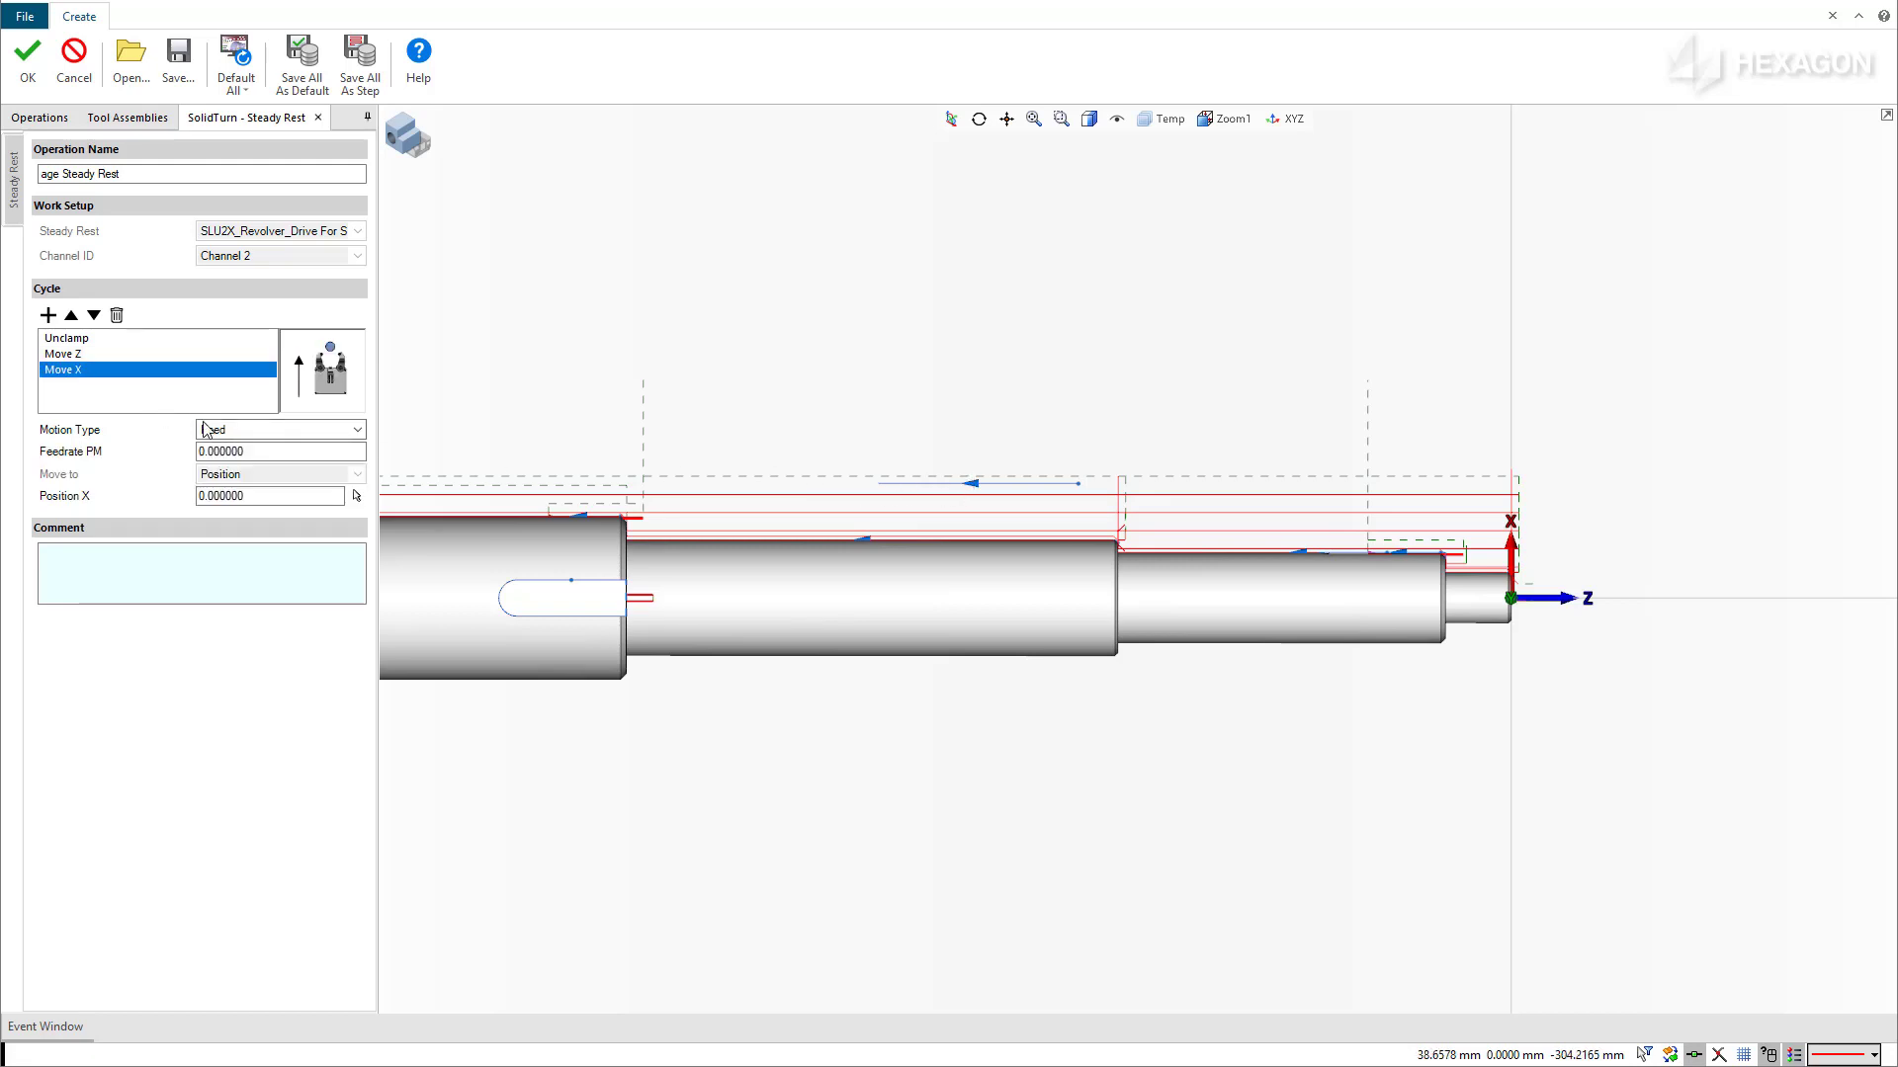
click(276, 429)
click(241, 463)
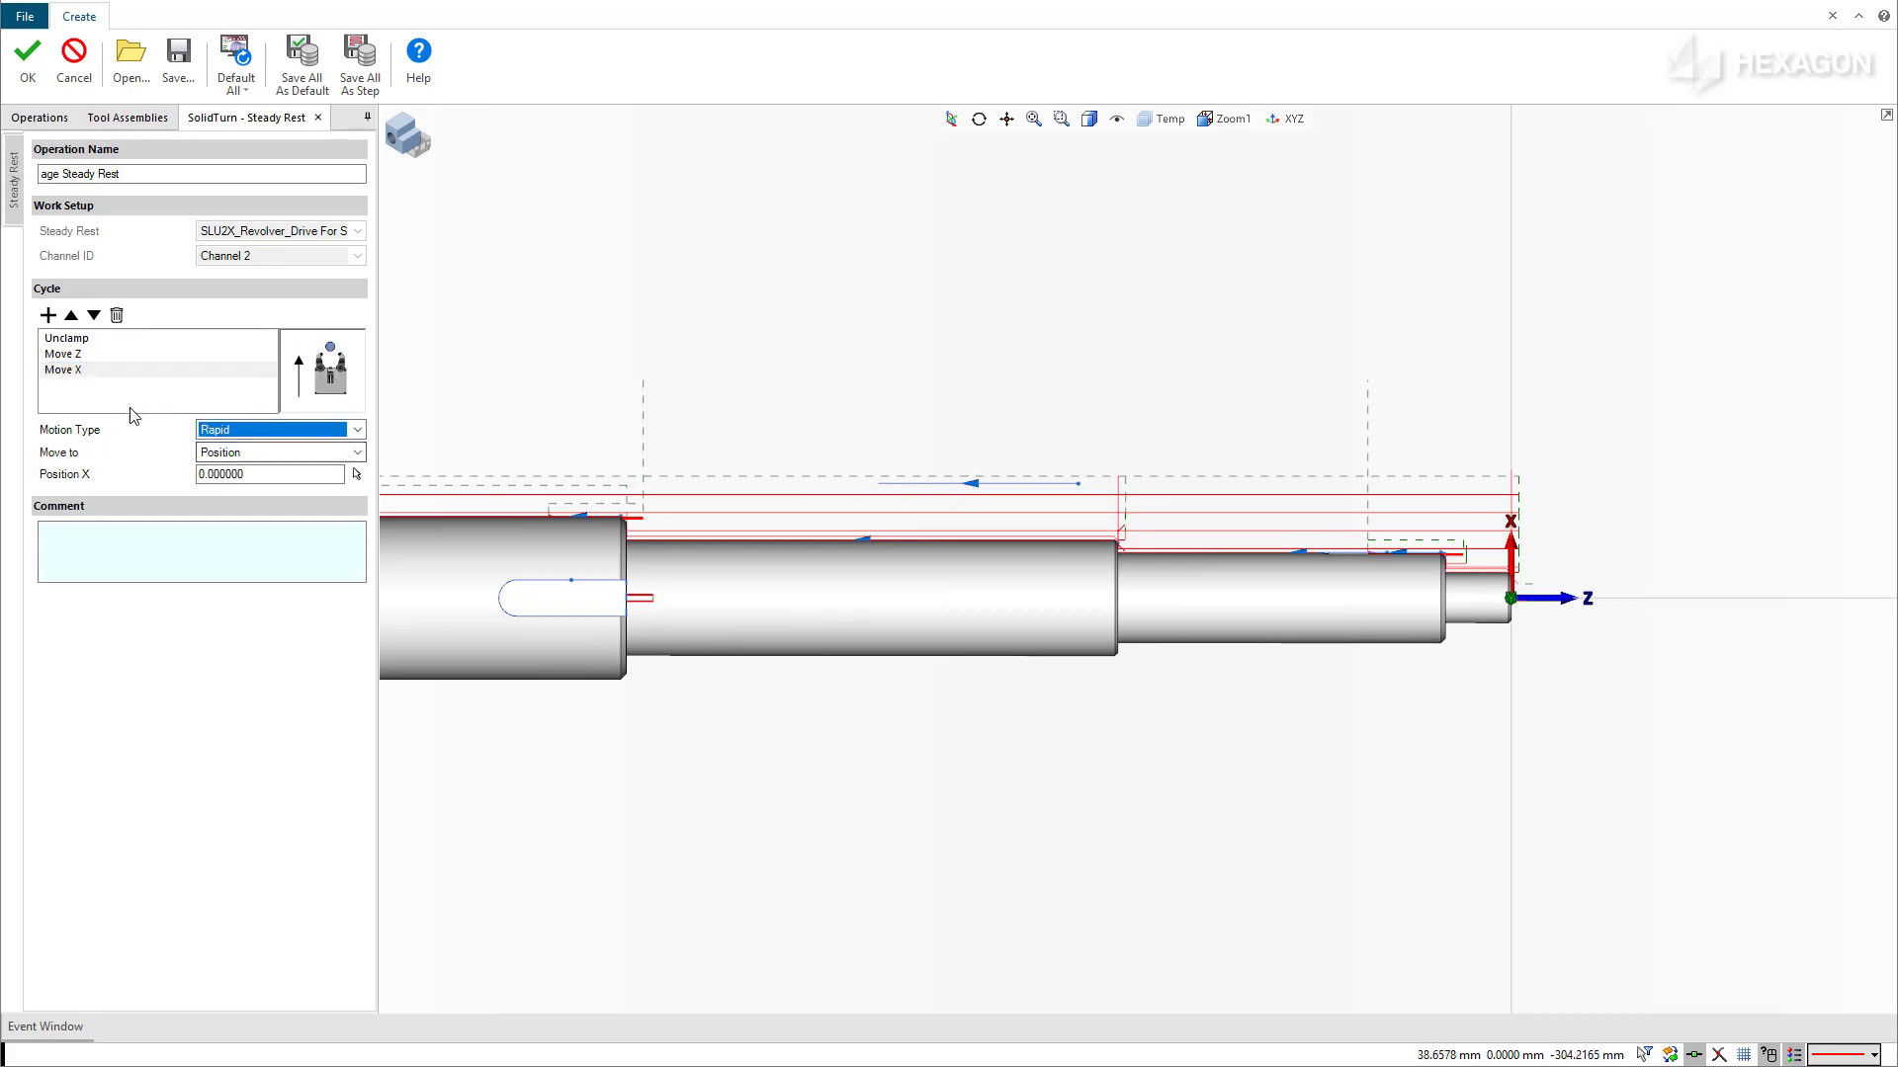
click(47, 316)
click(79, 499)
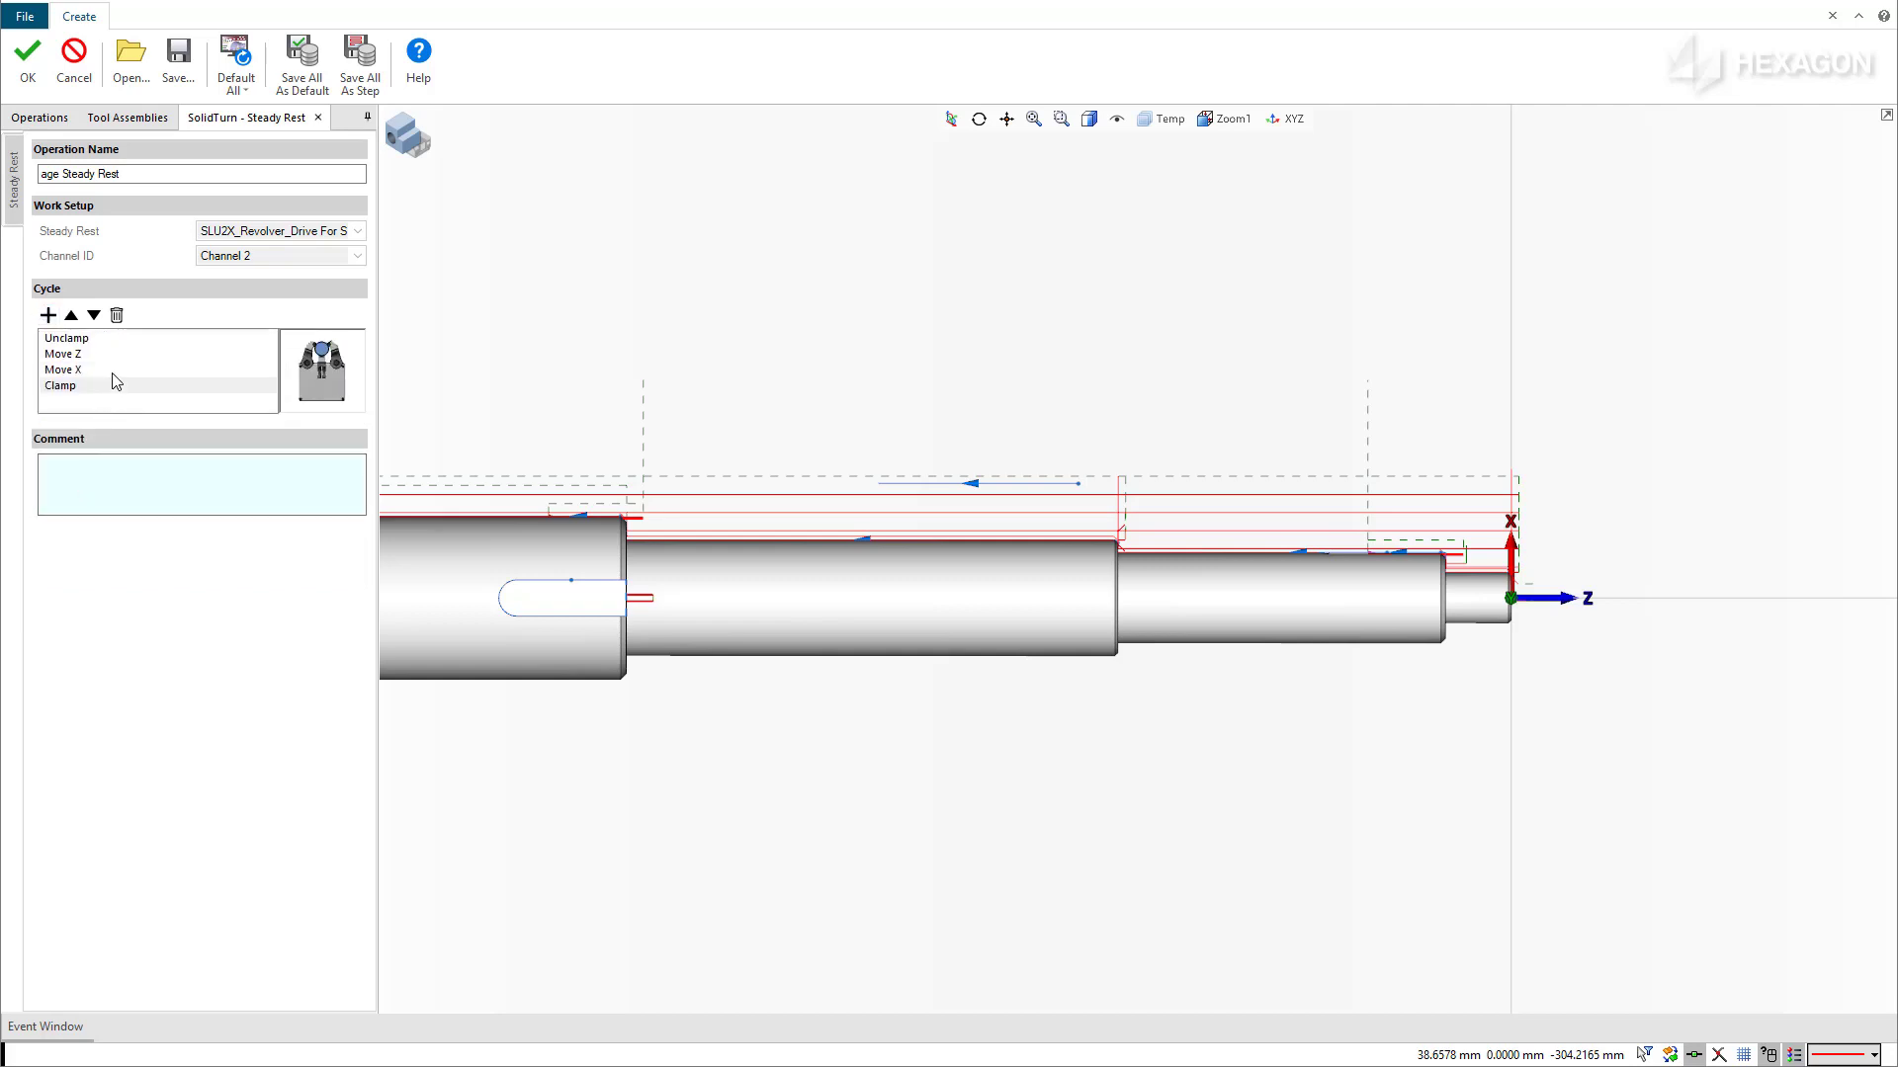
click(39, 68)
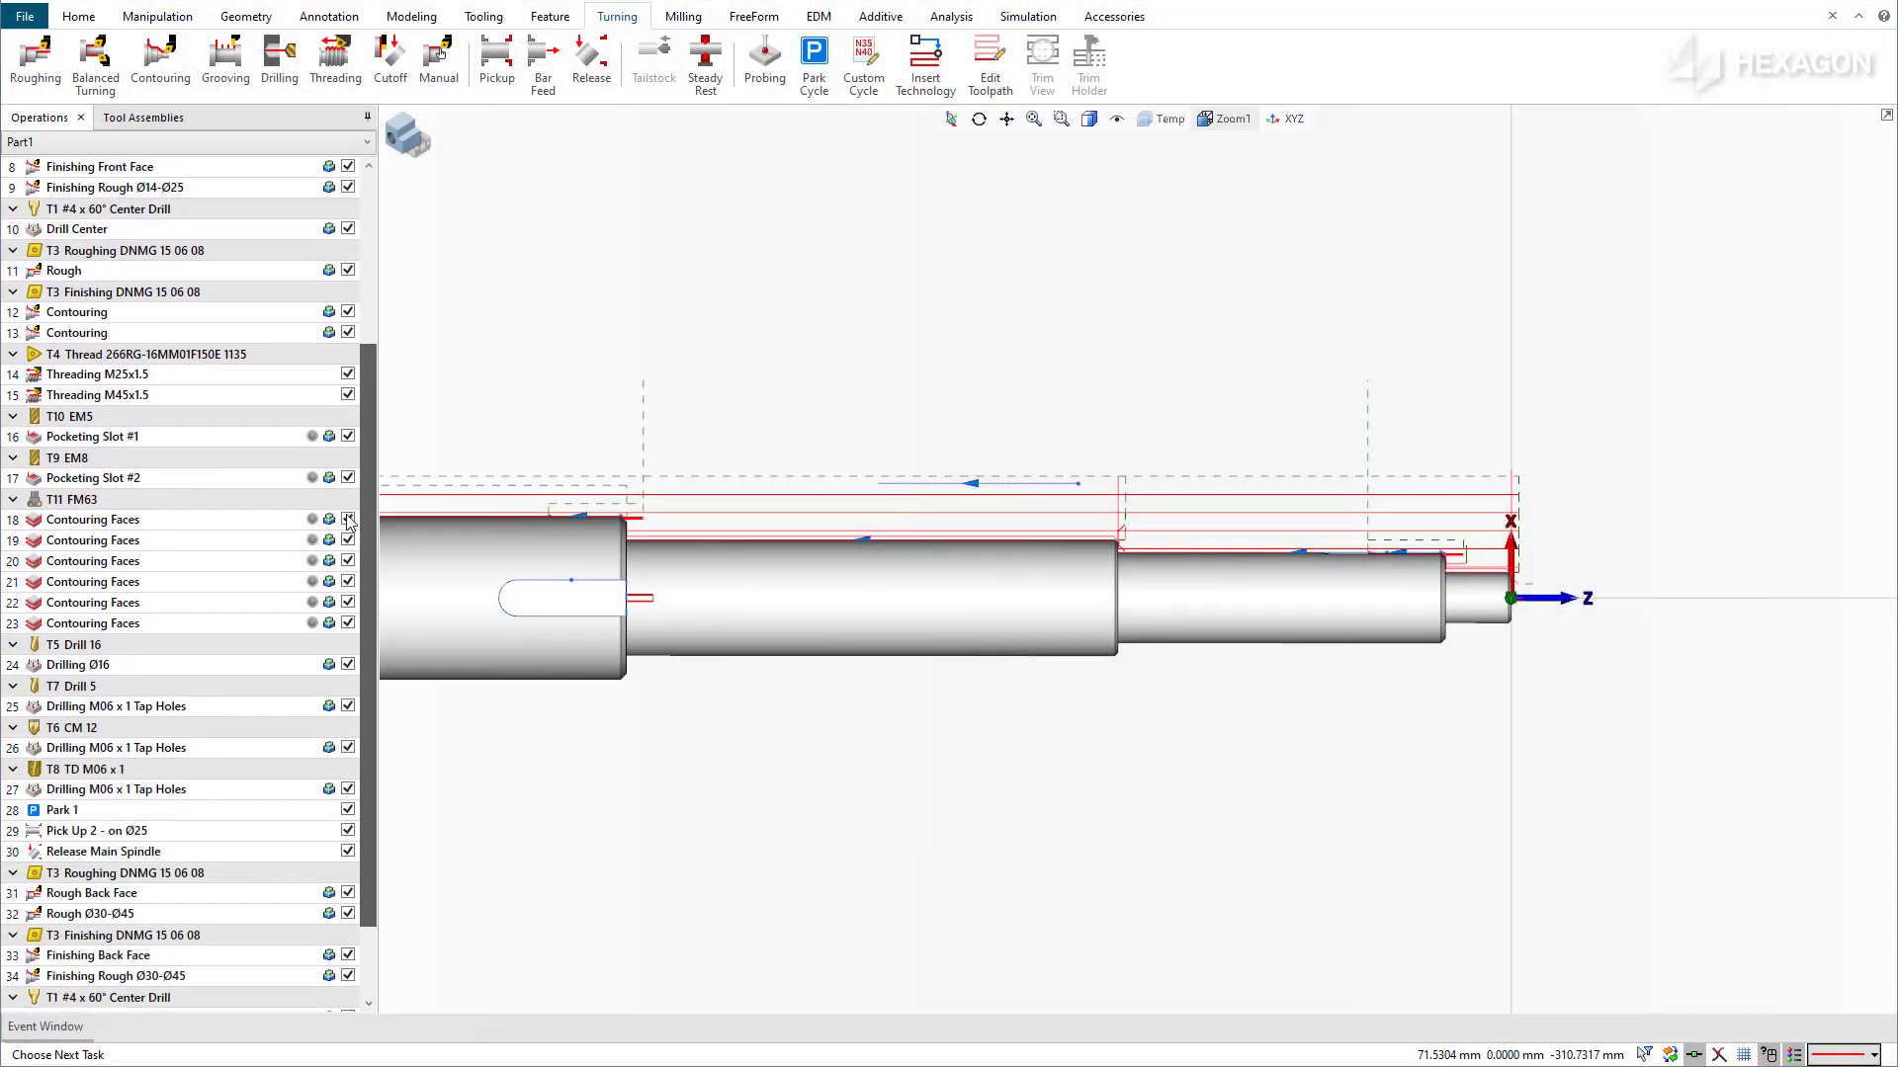
Step: Set the insertion point for new operations between Pick Up 2 - on Ø25 and Release Main Spindle
scroll(348, 524, down, 2)
click(79, 755)
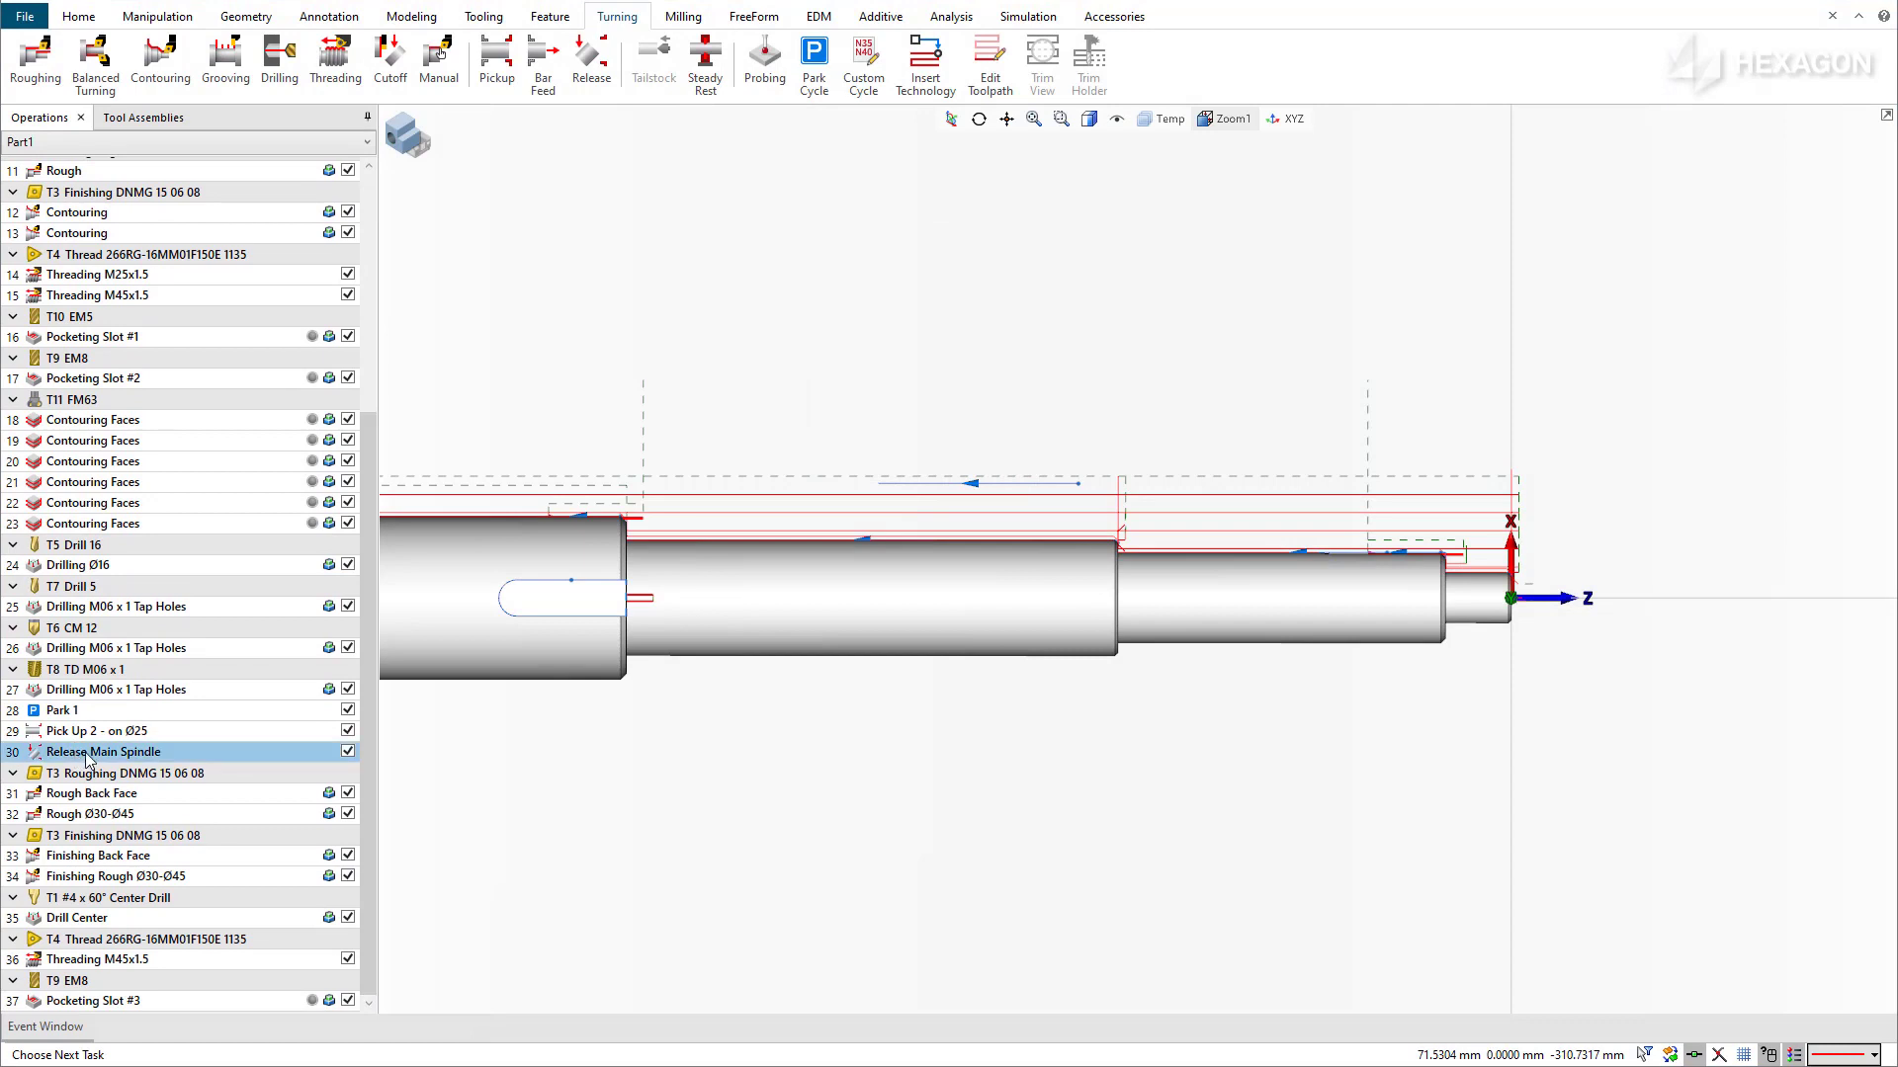
right_click(86, 759)
click(188, 494)
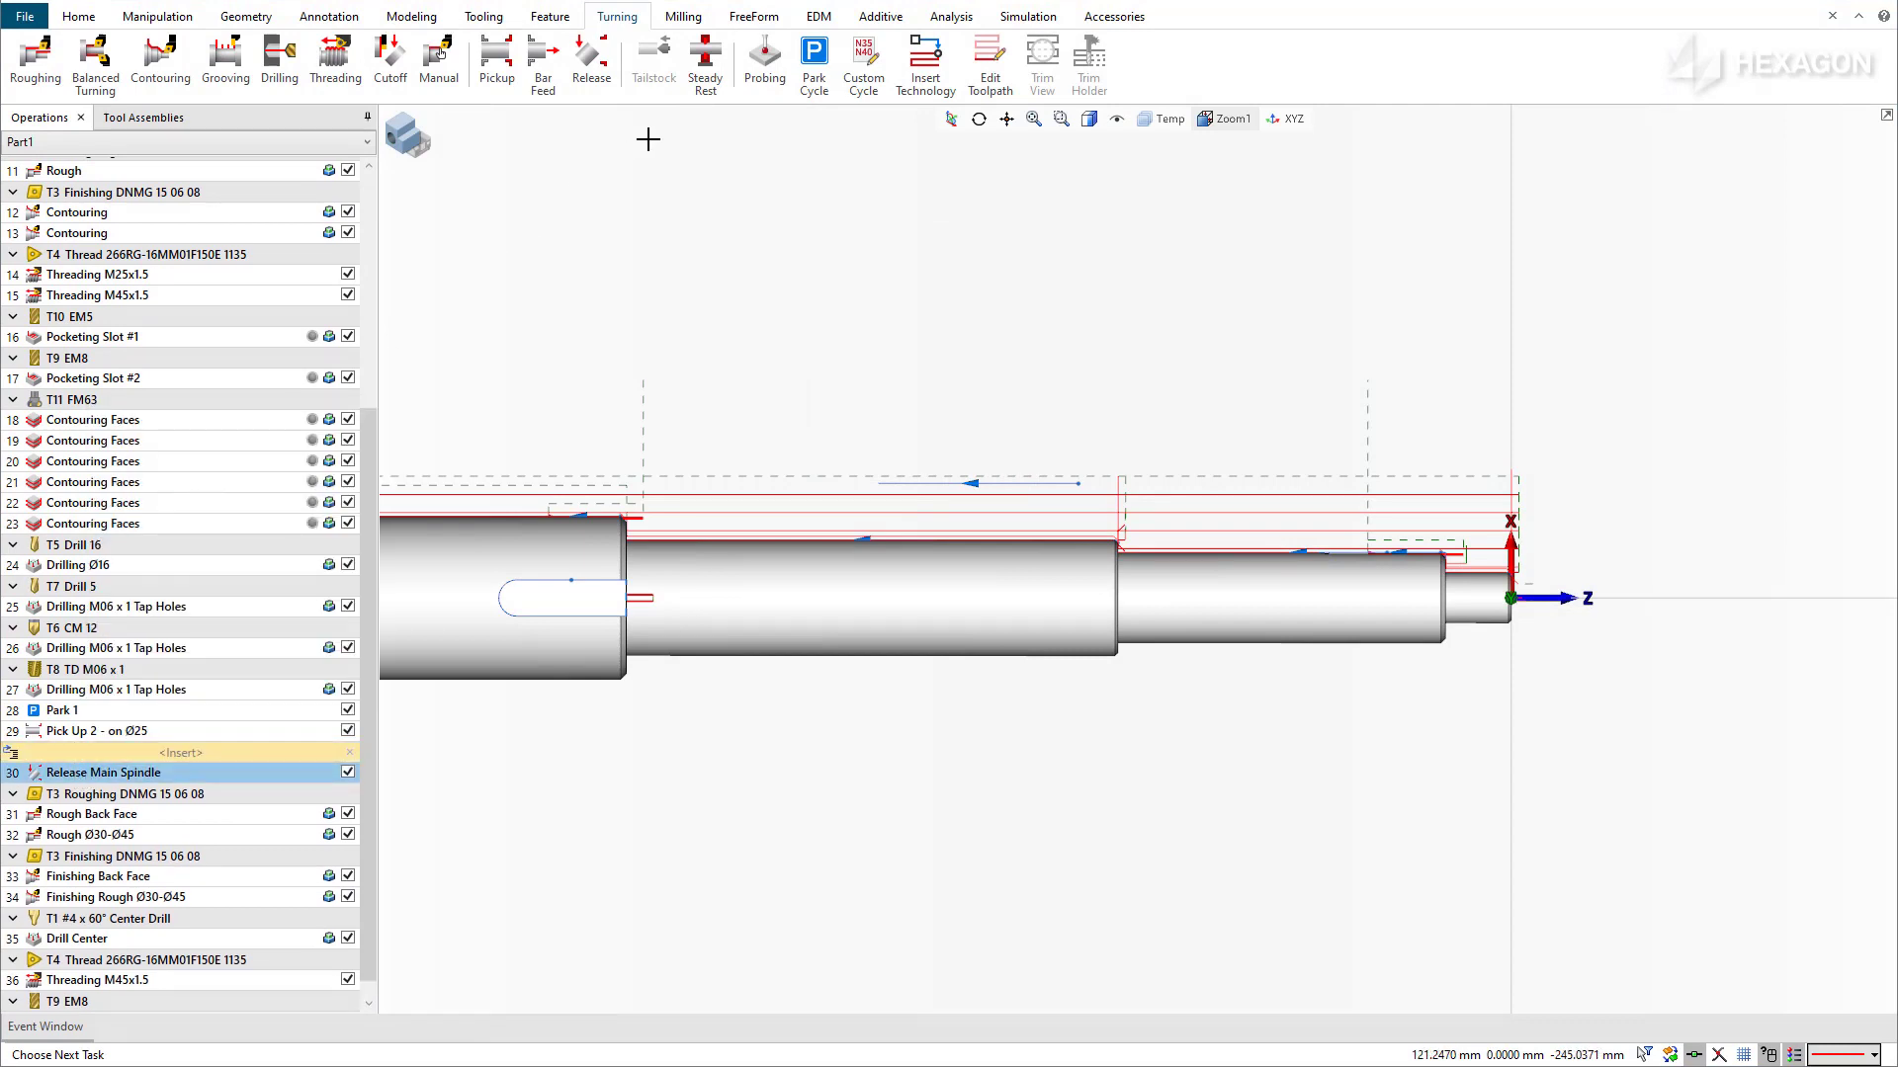
Step: Create an Engage Steady Rest operation cycling Unclamp, rapid Move Z near the shaft's far end, Clamp and Couple, and clear the insertion point
click(704, 64)
click(76, 341)
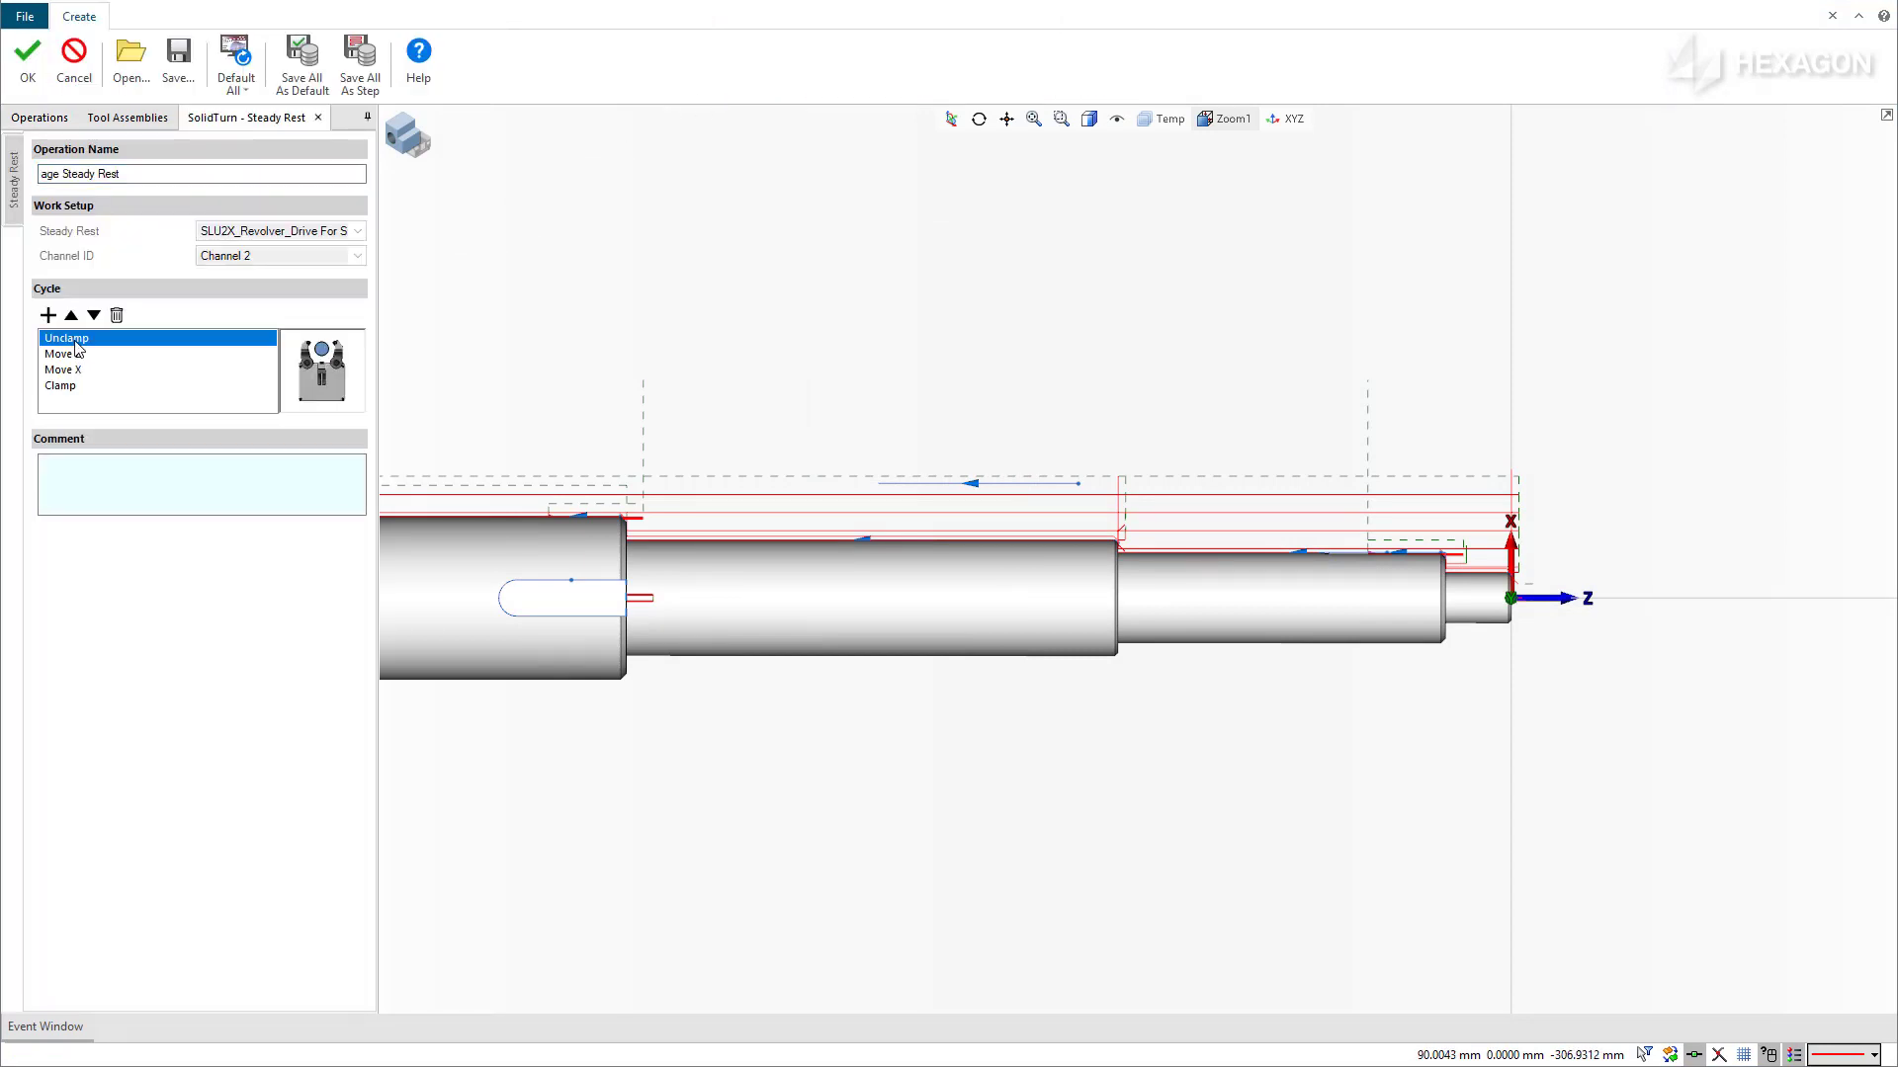
click(76, 355)
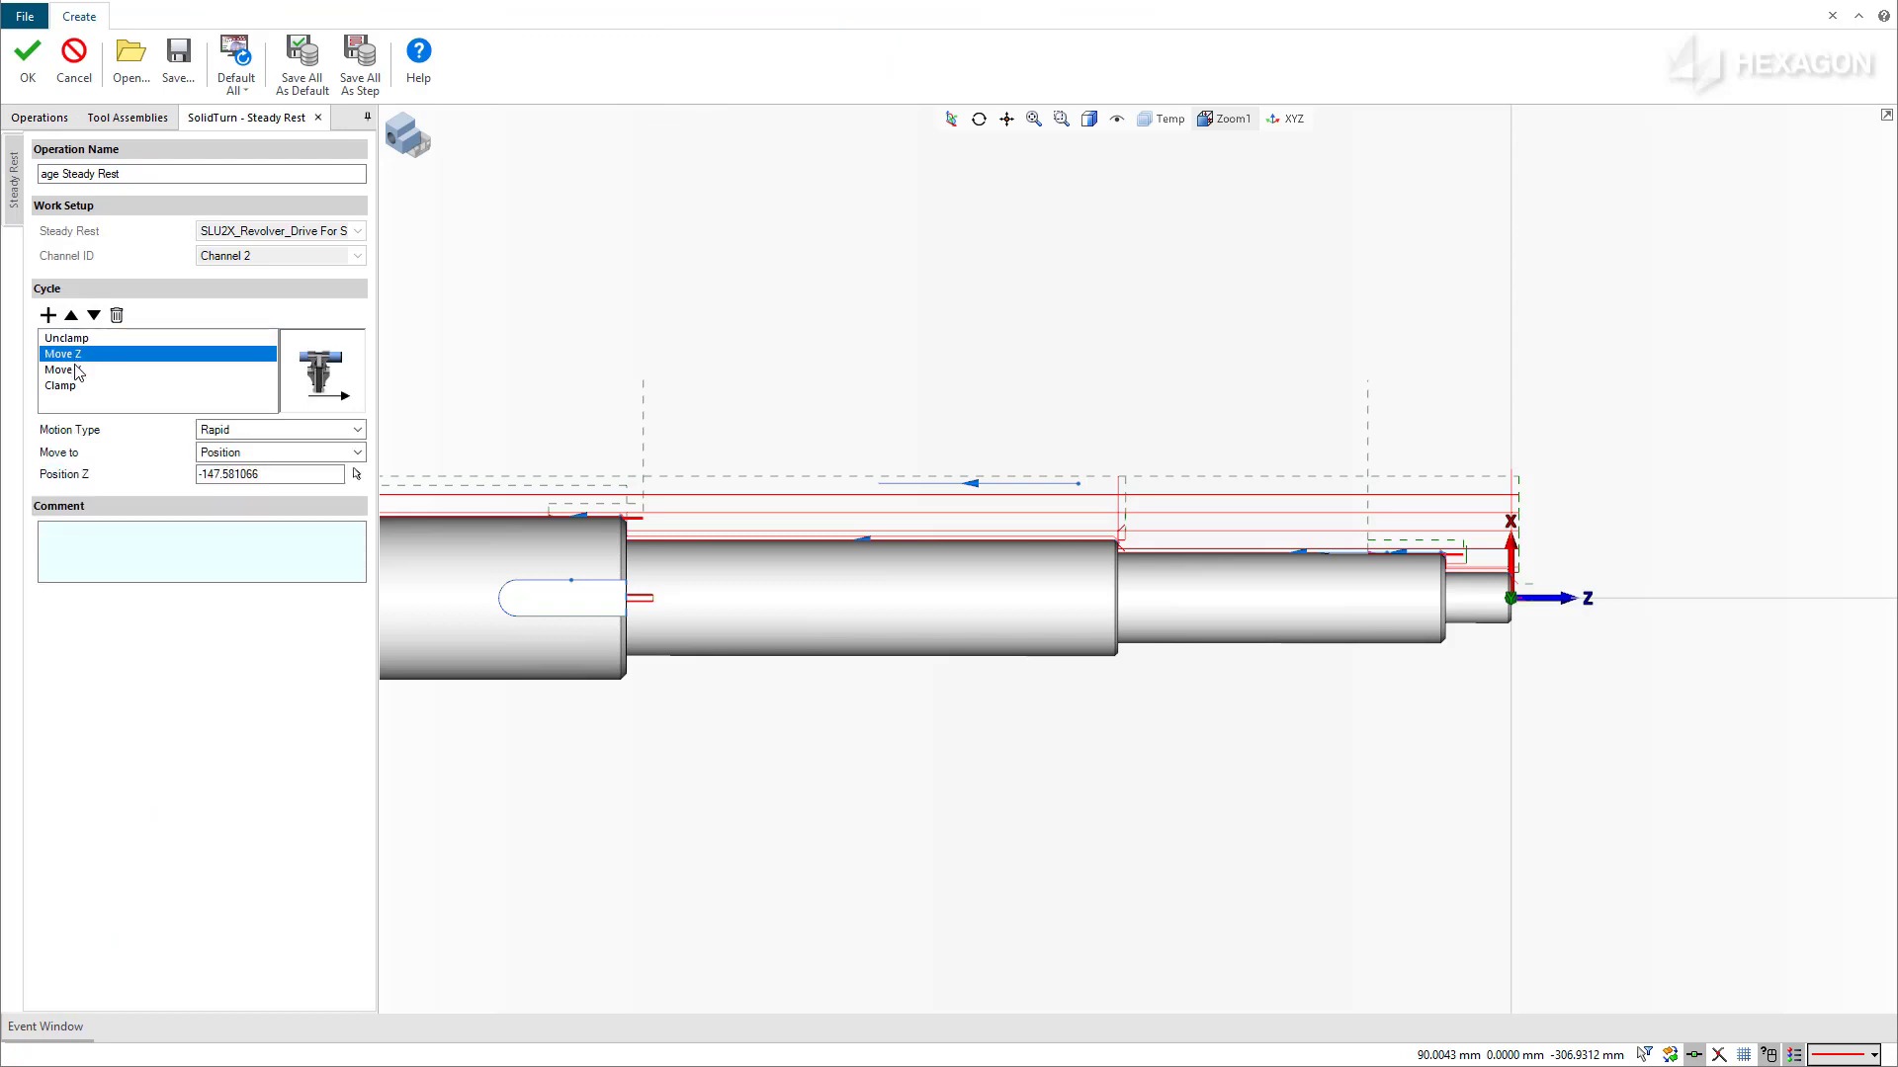
click(77, 369)
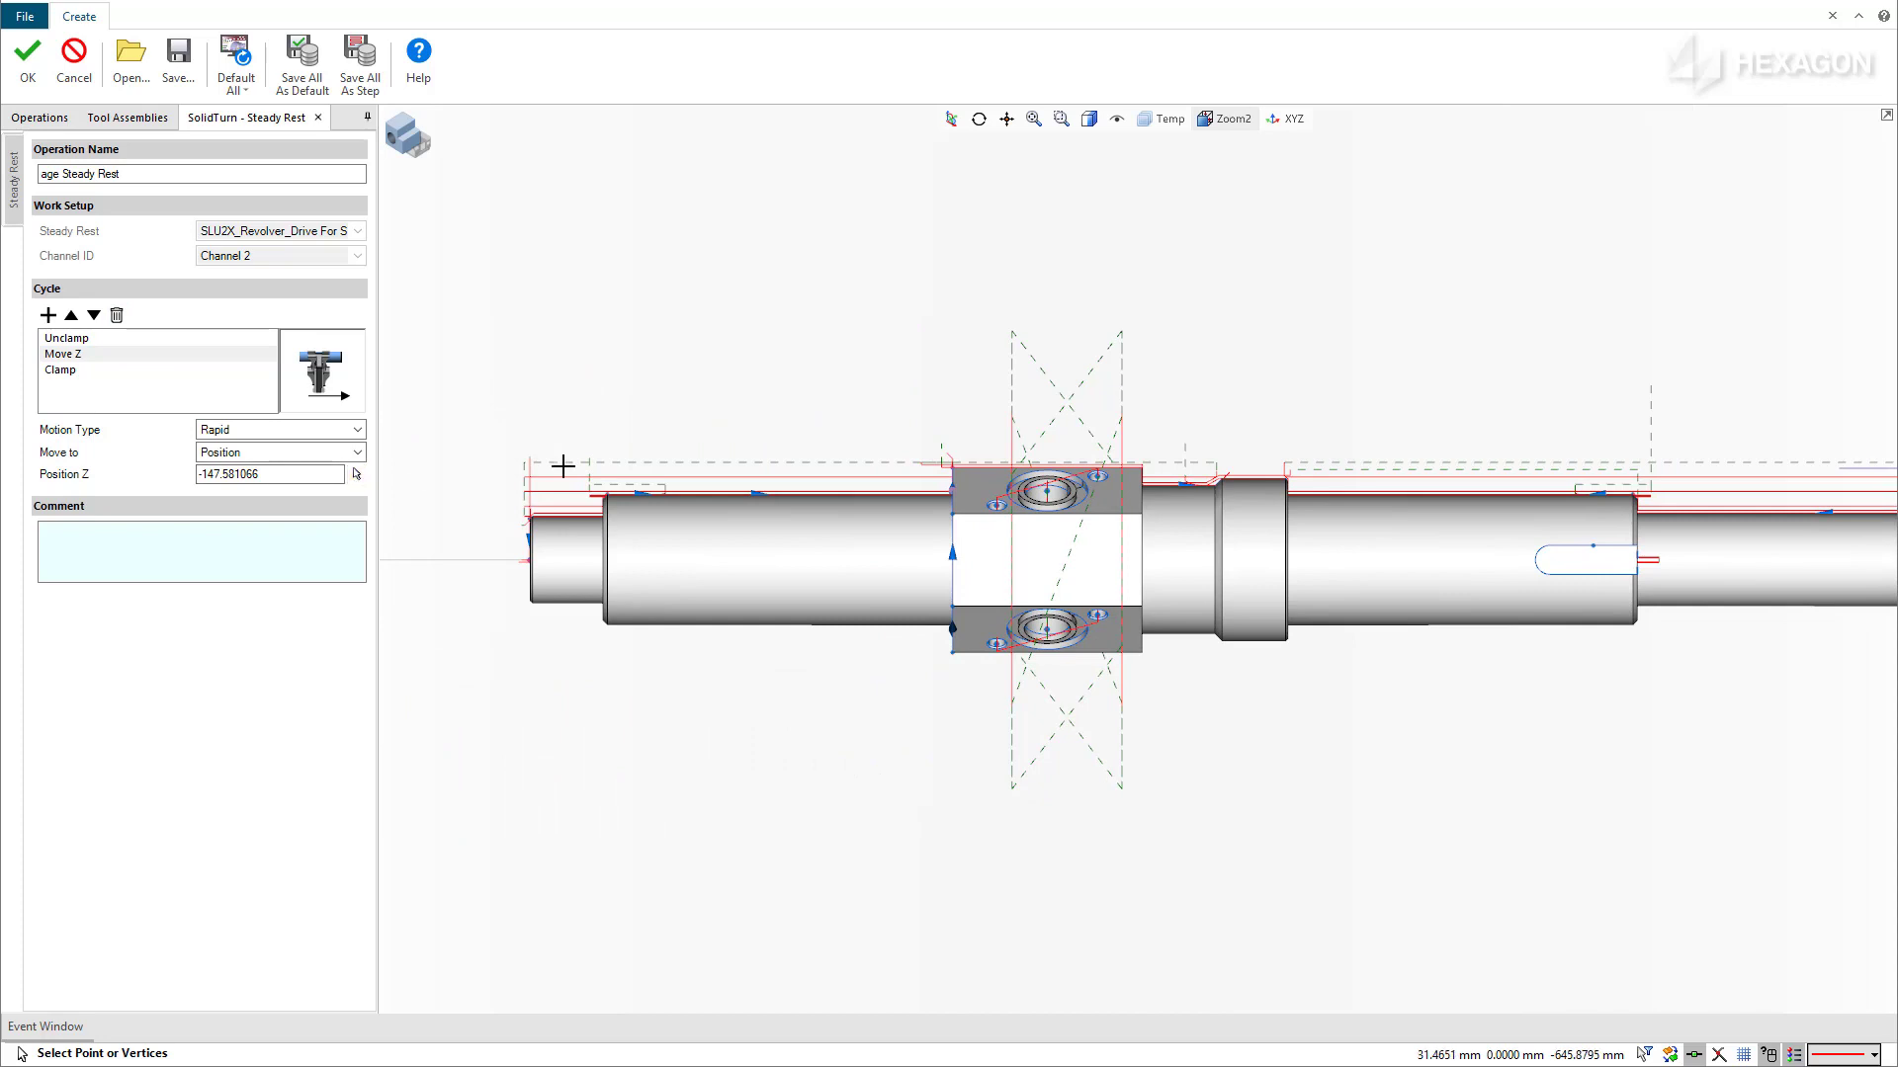
click(81, 371)
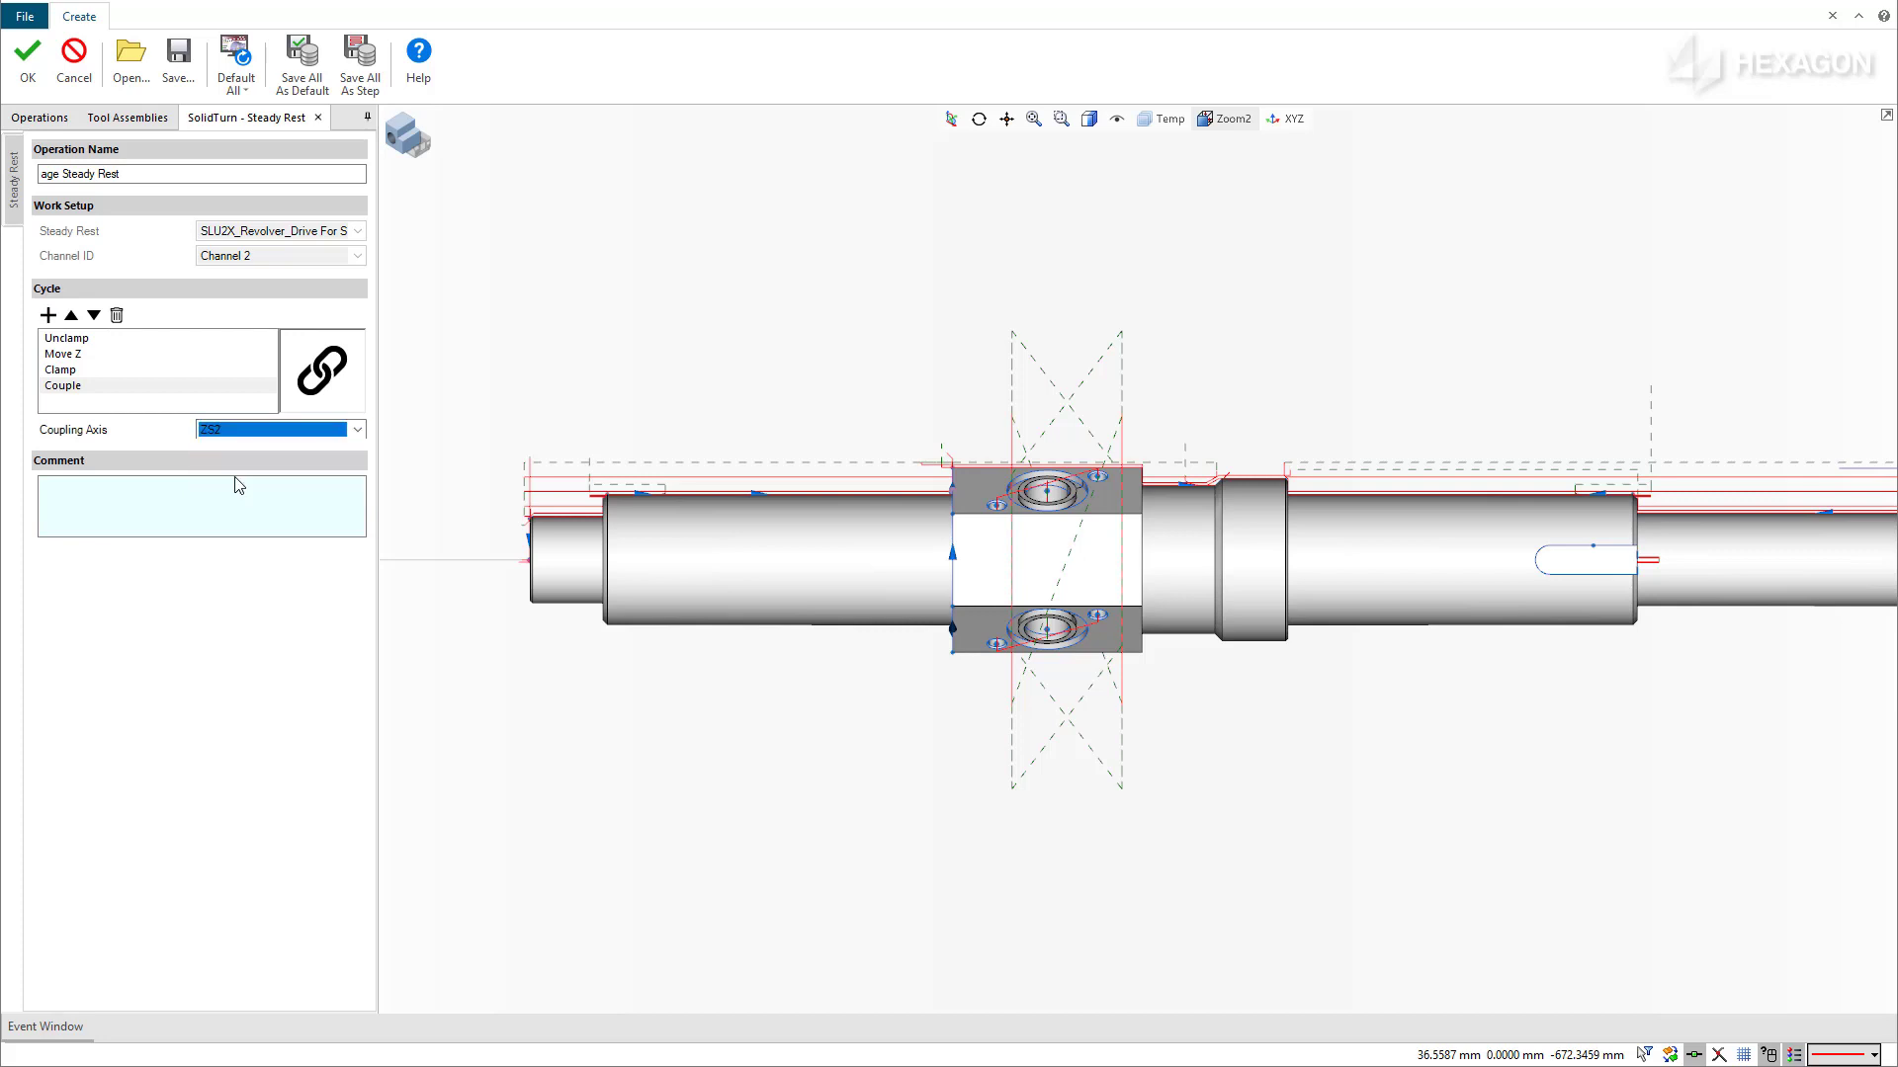
click(26, 71)
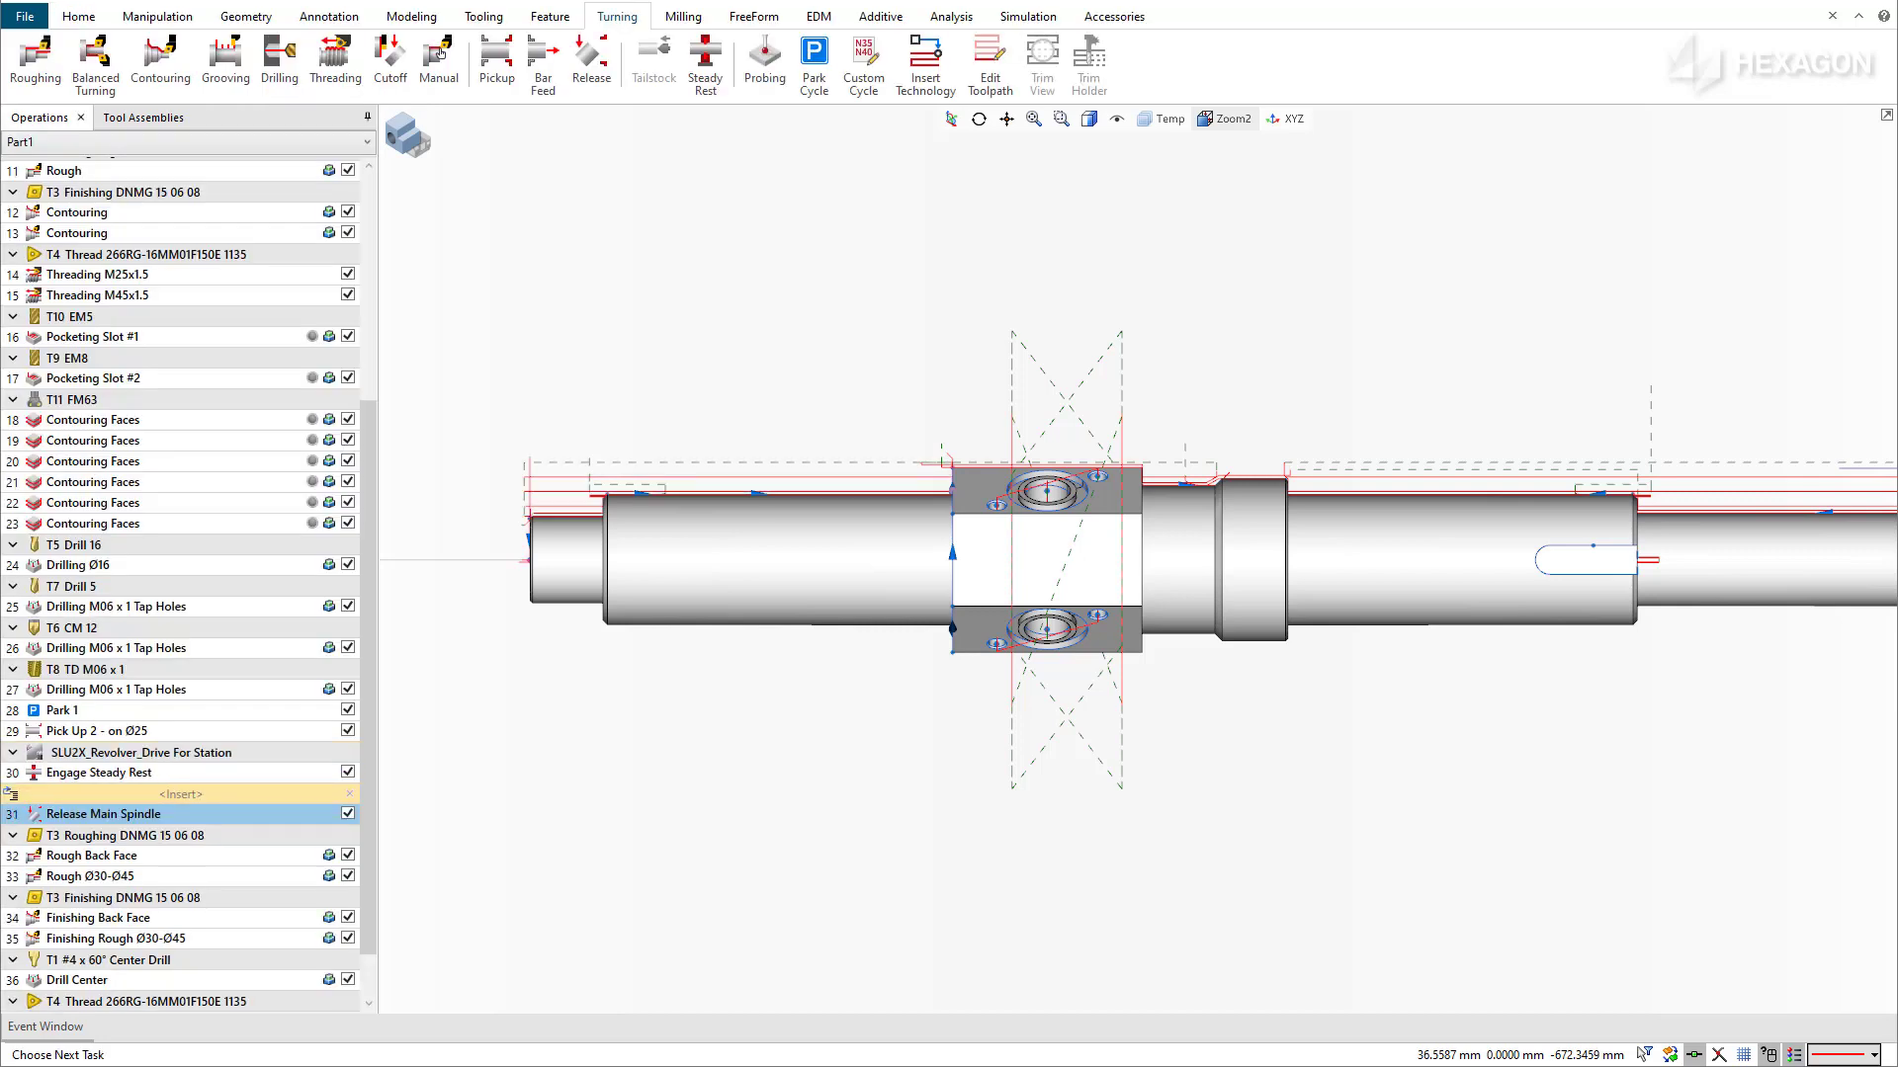
click(353, 796)
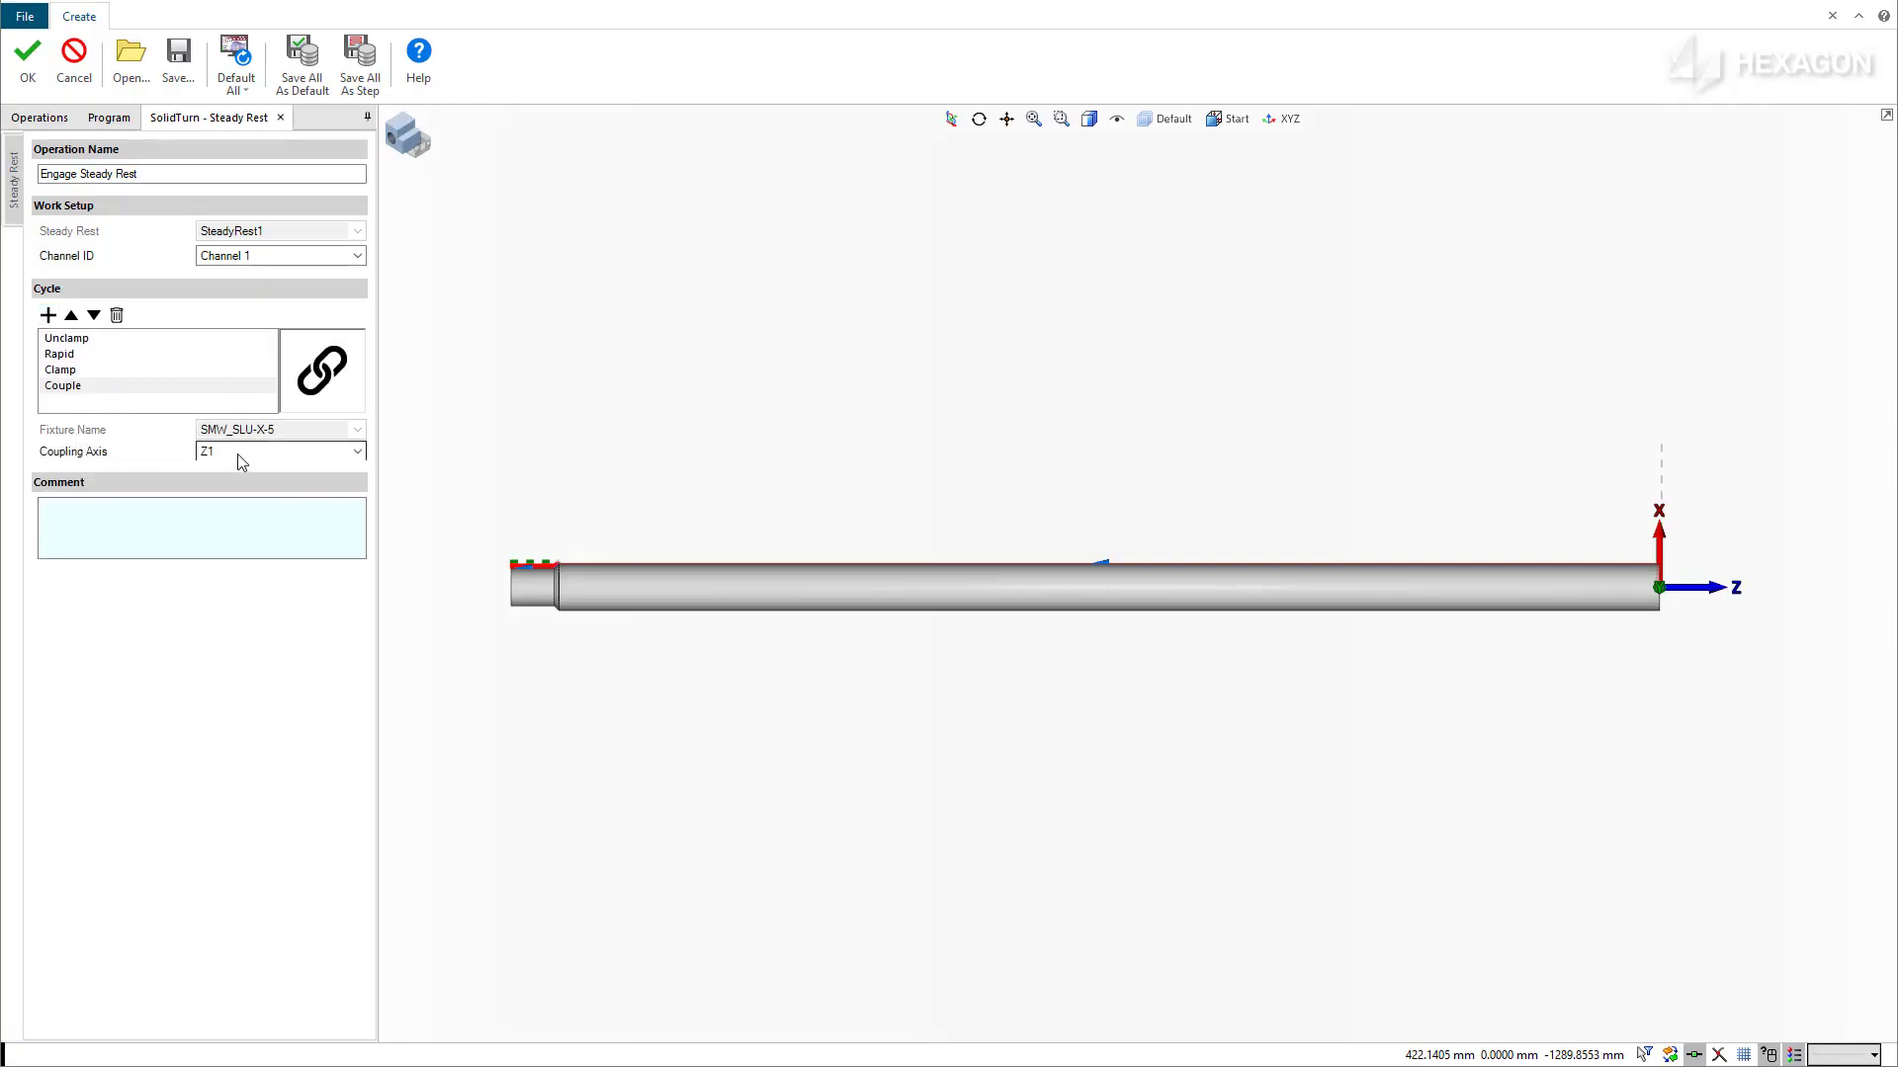
Step: Choose the coupling axis for the Couple item of the SteadyRest1 engage operation and accept the operation
click(238, 454)
click(235, 472)
click(37, 68)
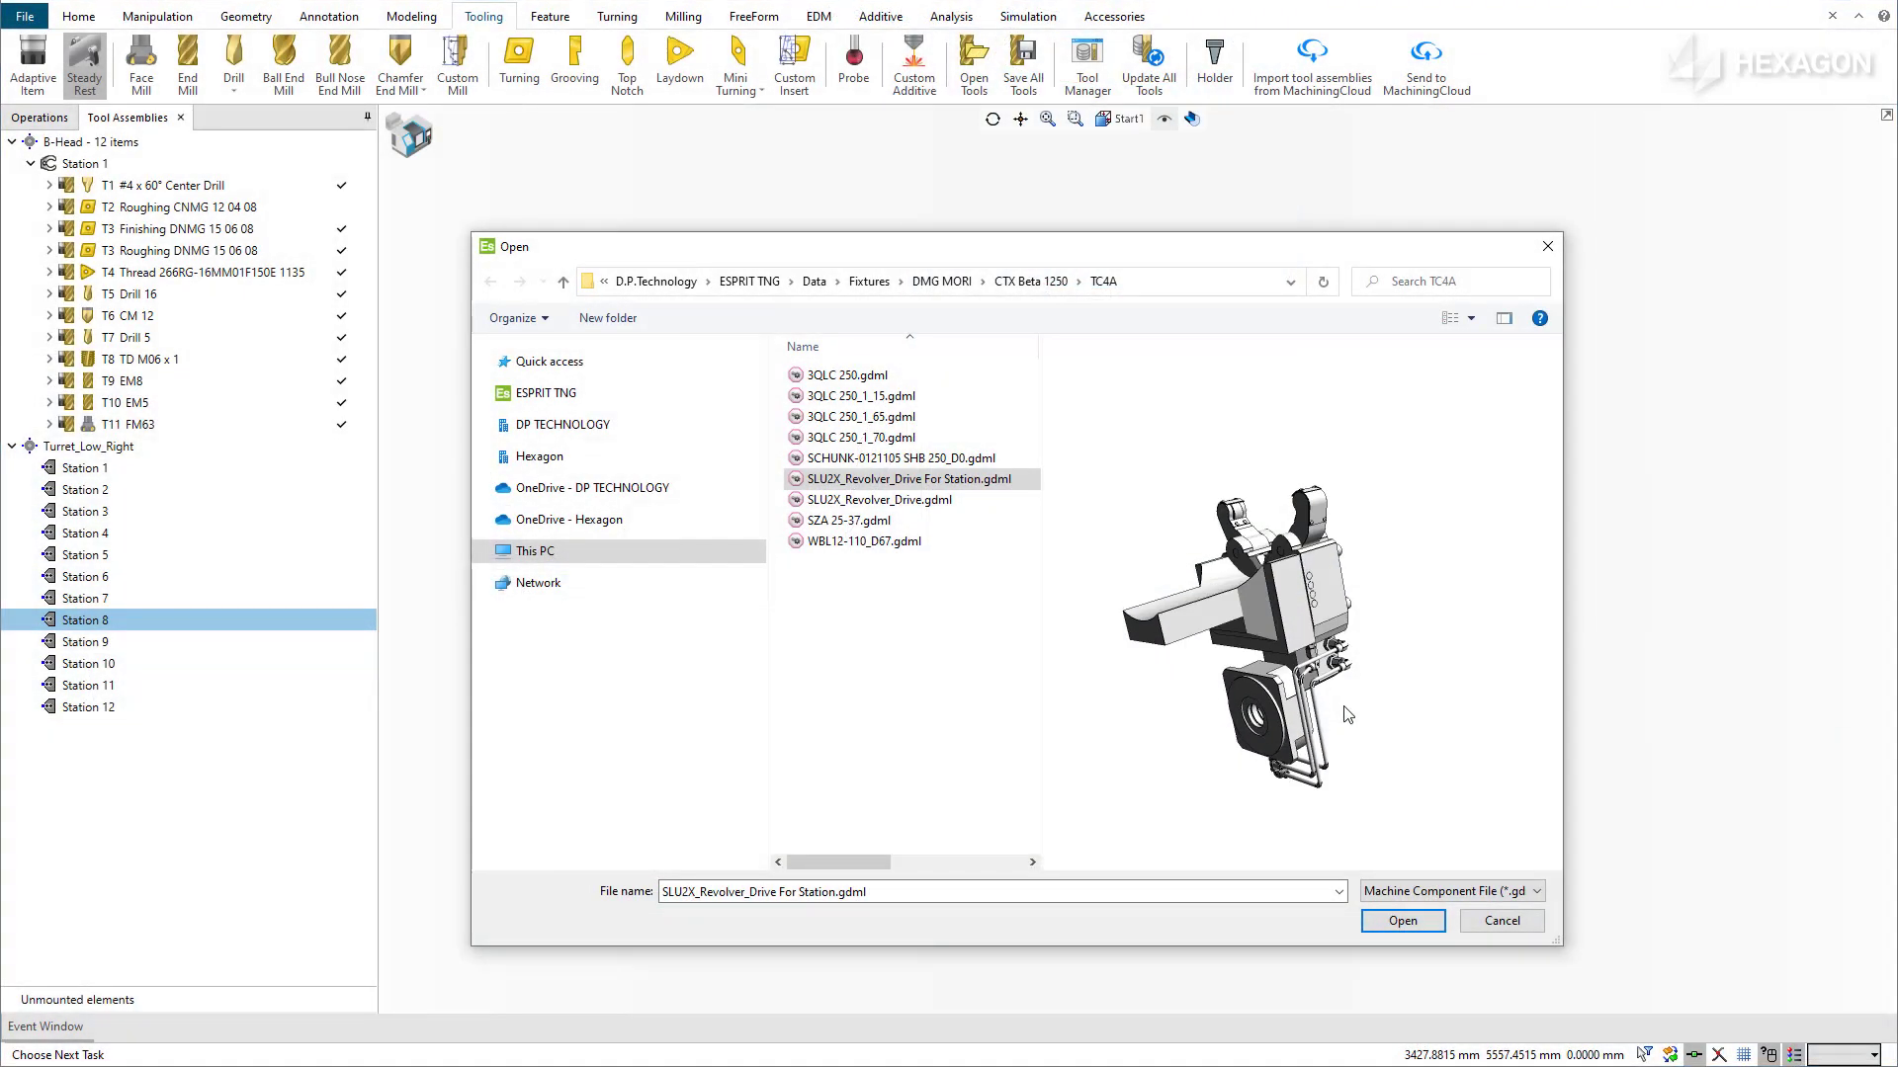
Step: Load SLU2X_Revolver_Drive For Station.gdml as the steady rest on Station 8 of Turret_Low_Right and accept its default placement
click(1404, 921)
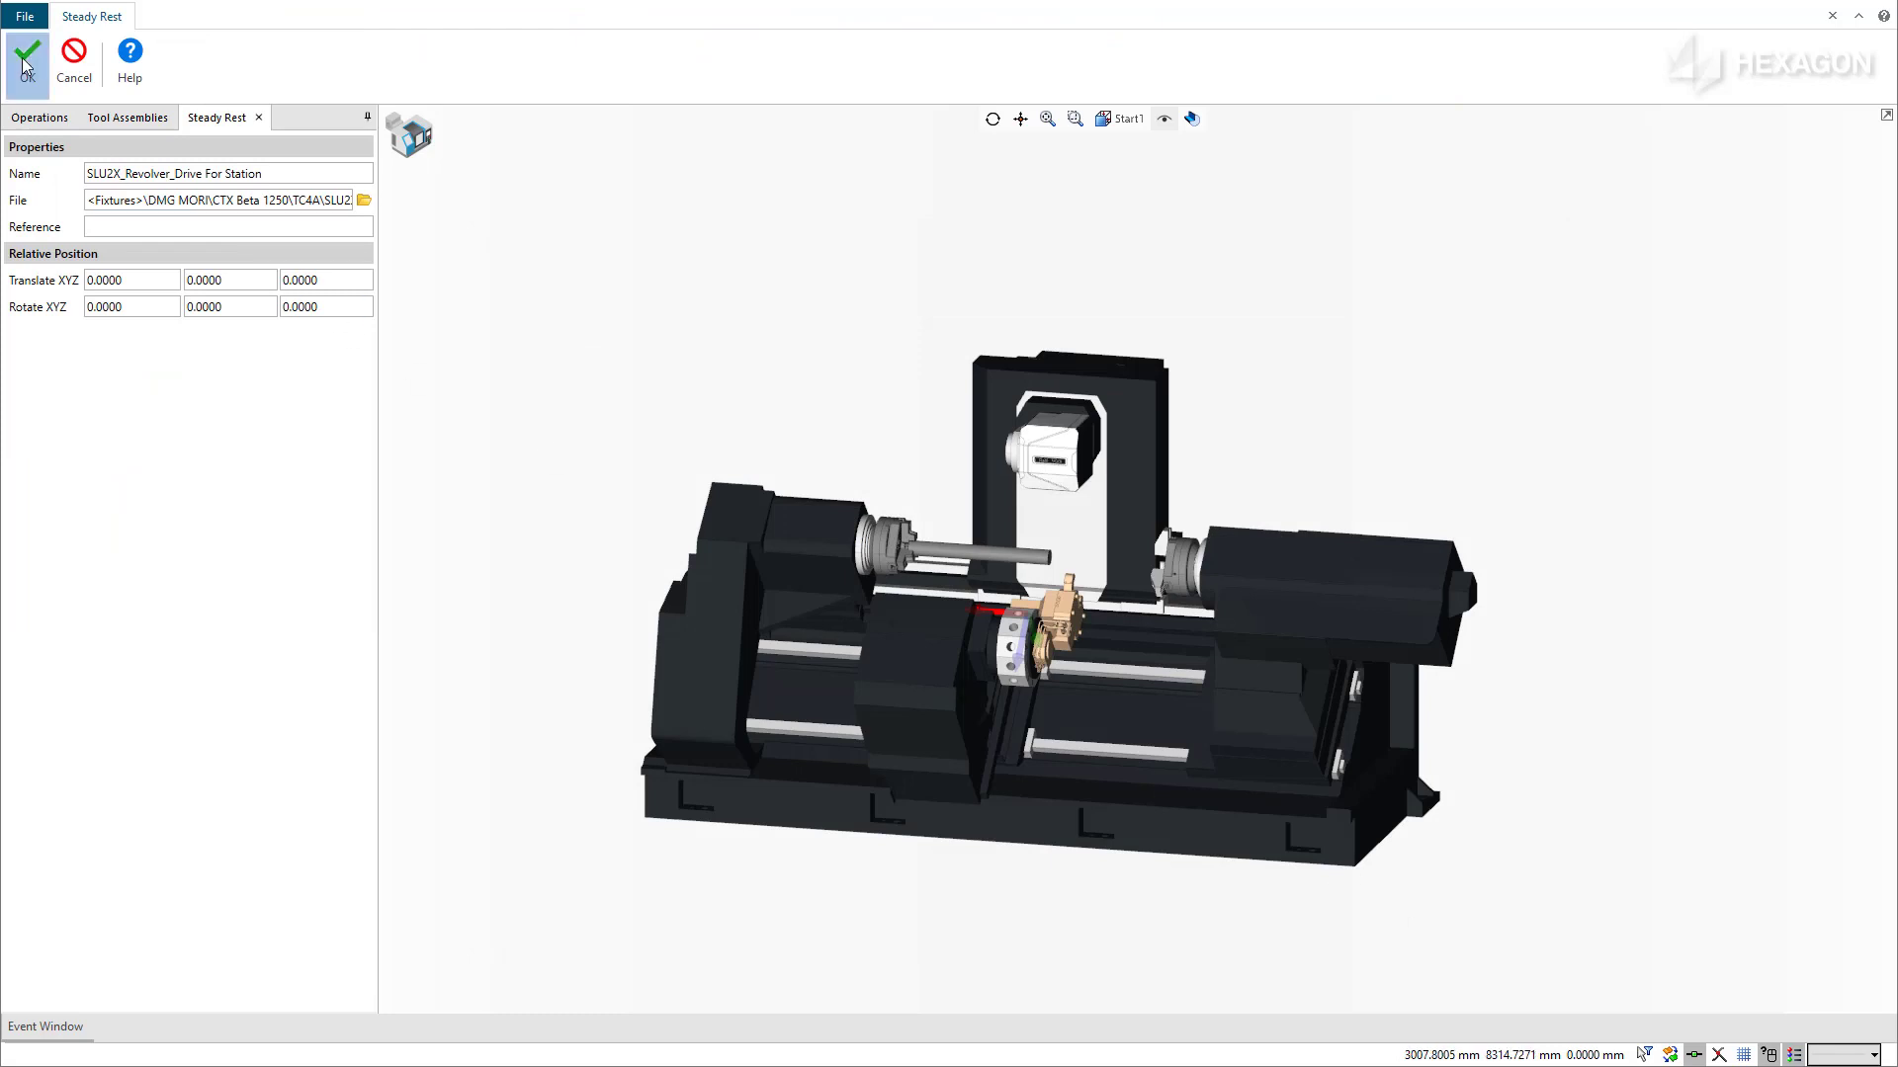
click(28, 62)
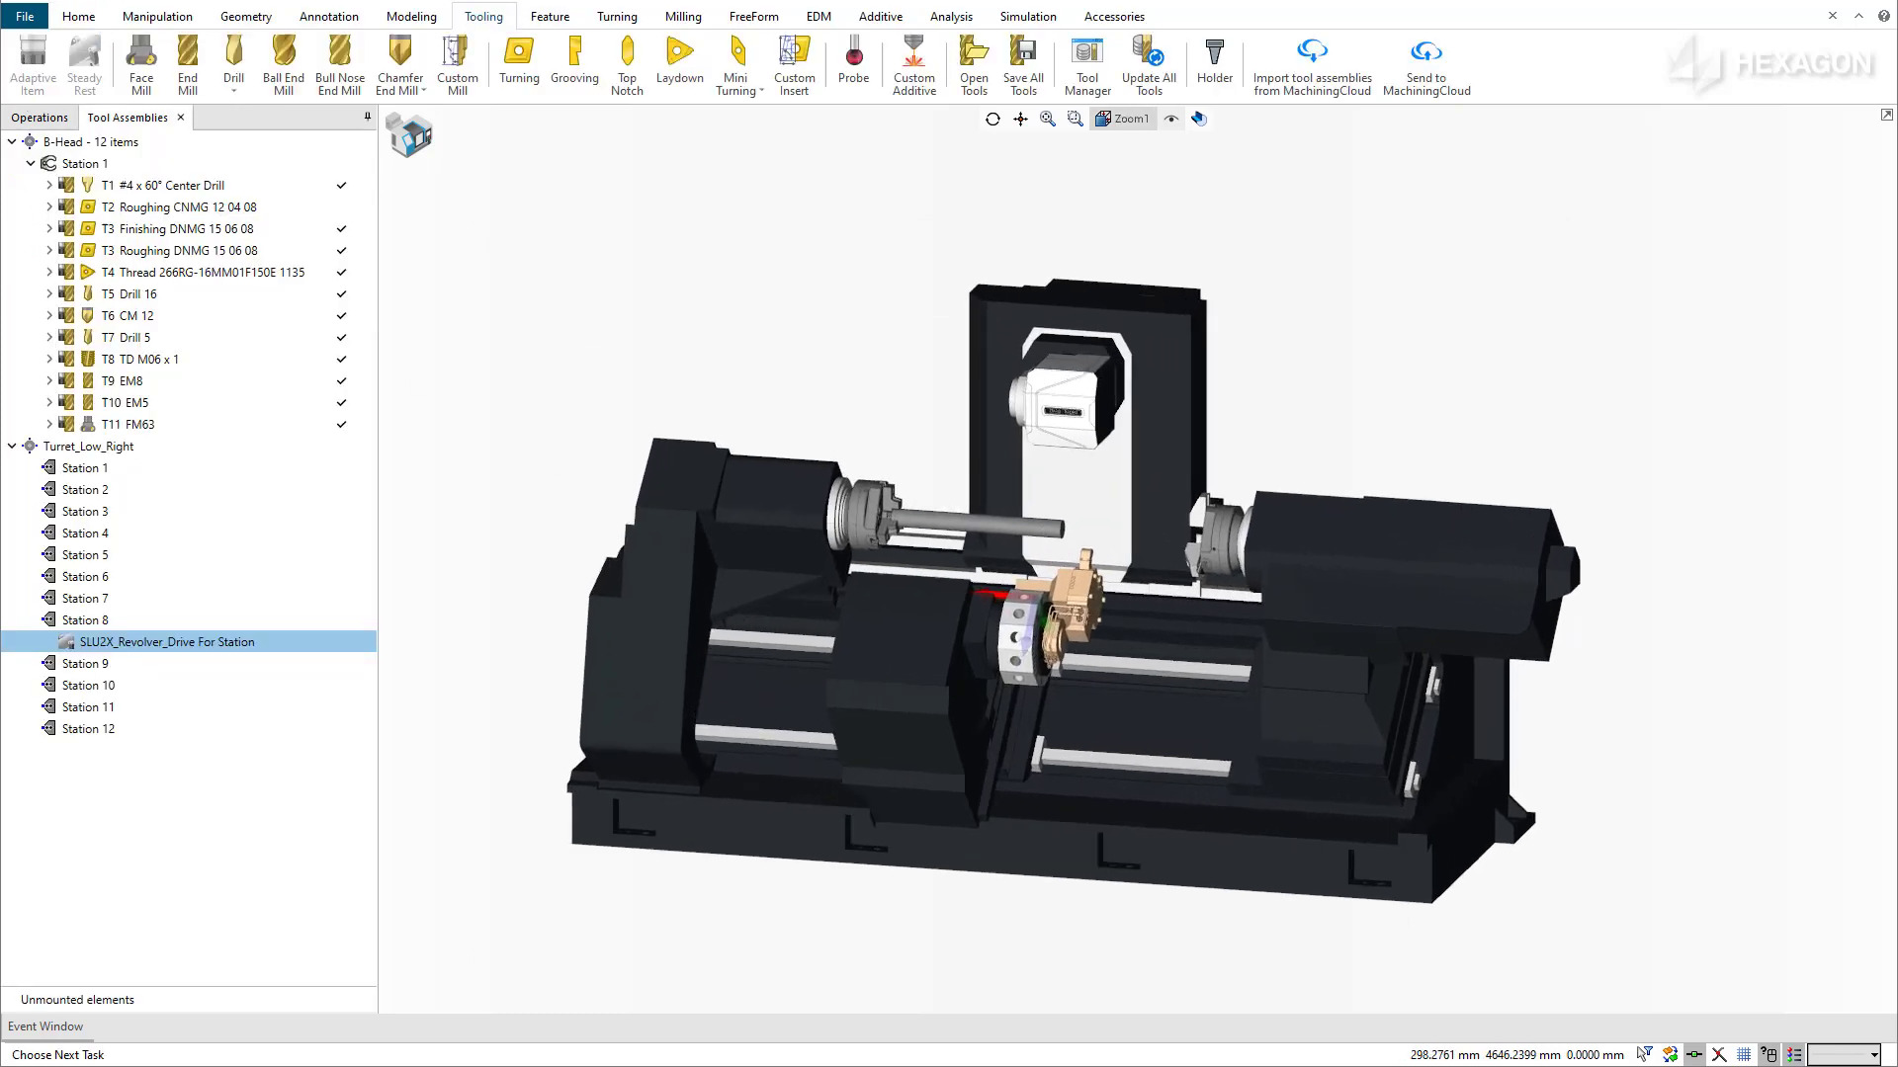